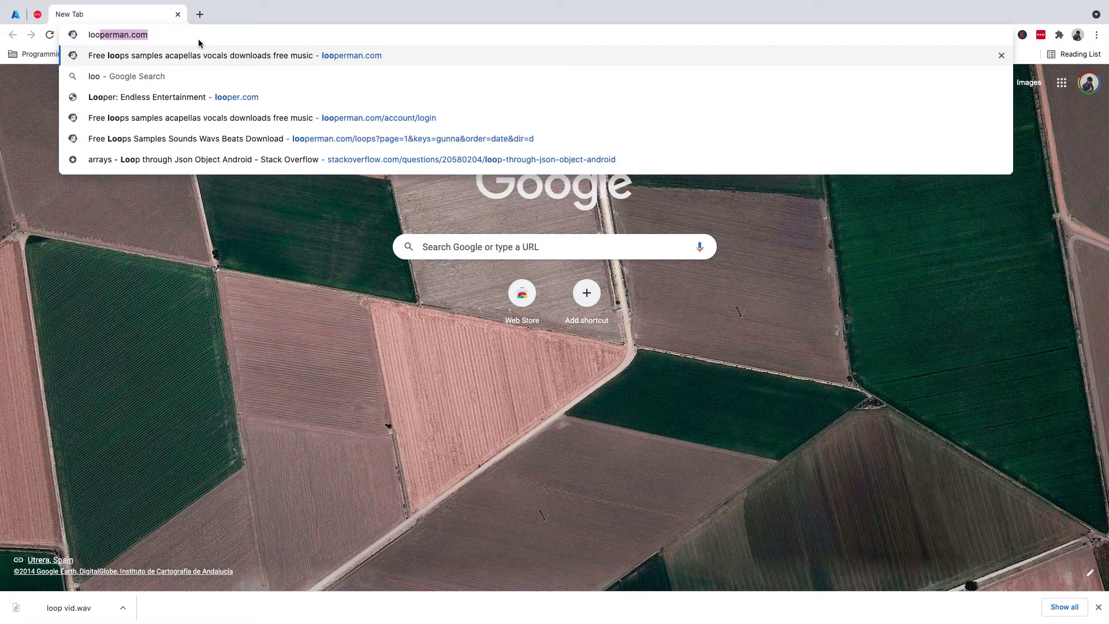
- Open looperman.com and log in with the saved account credentials, enabling Remember Me and accepting the terms and privacy policy
left_click(219, 62)
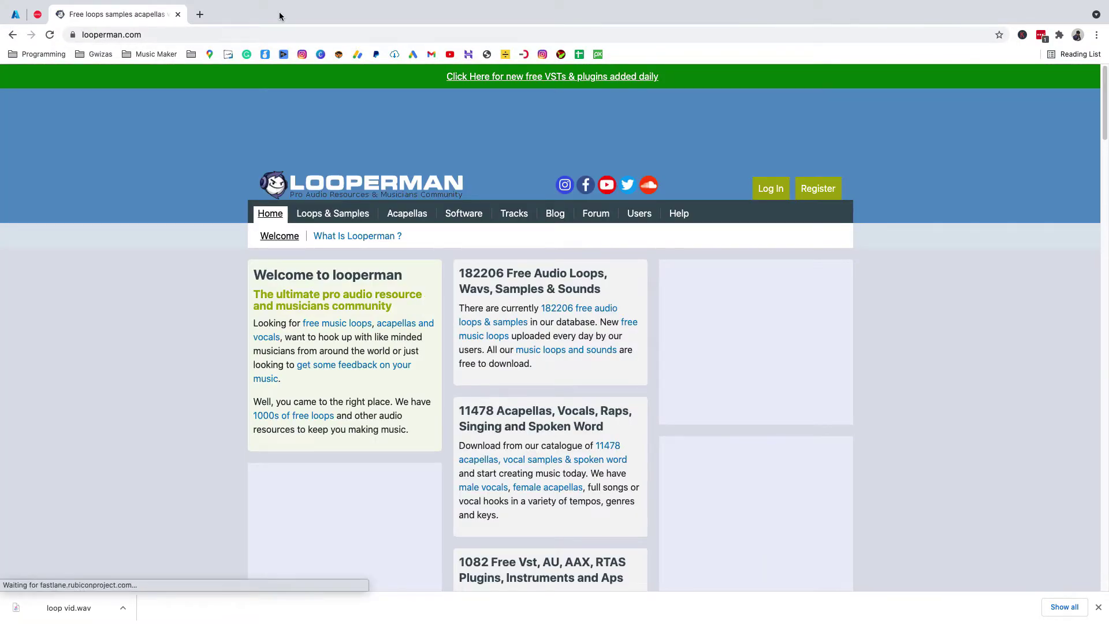
left_click(770, 189)
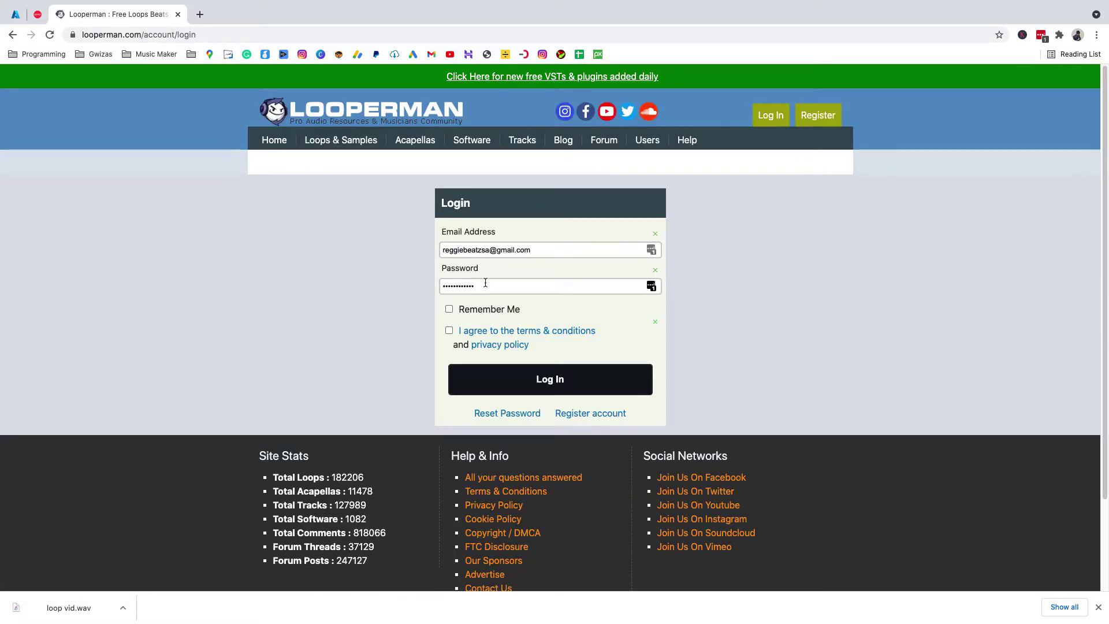
left_click(449, 330)
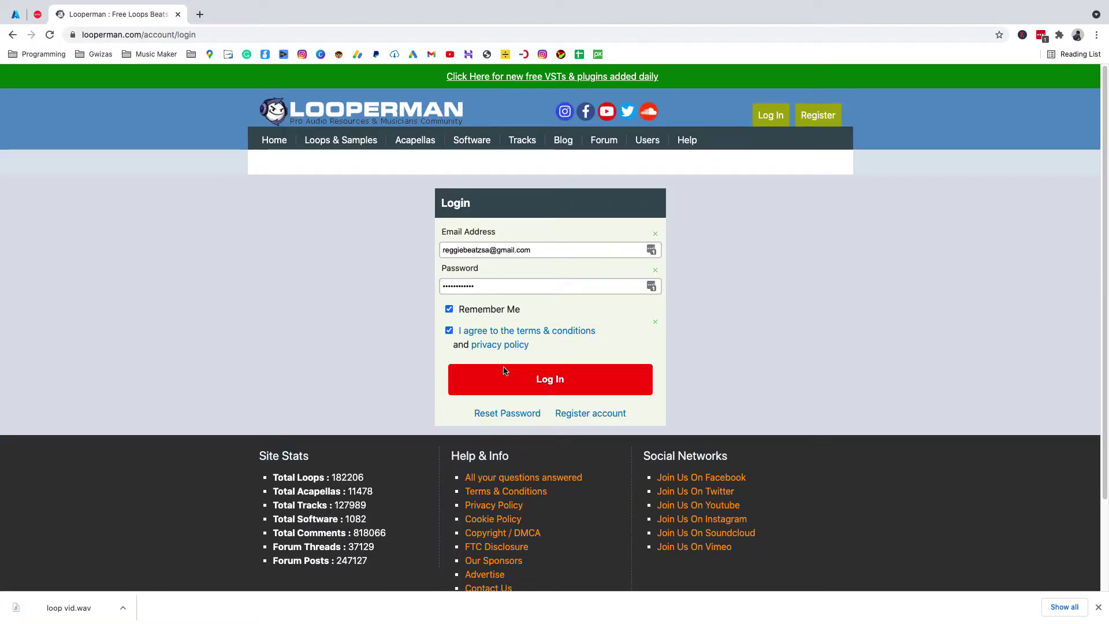
left_click(545, 389)
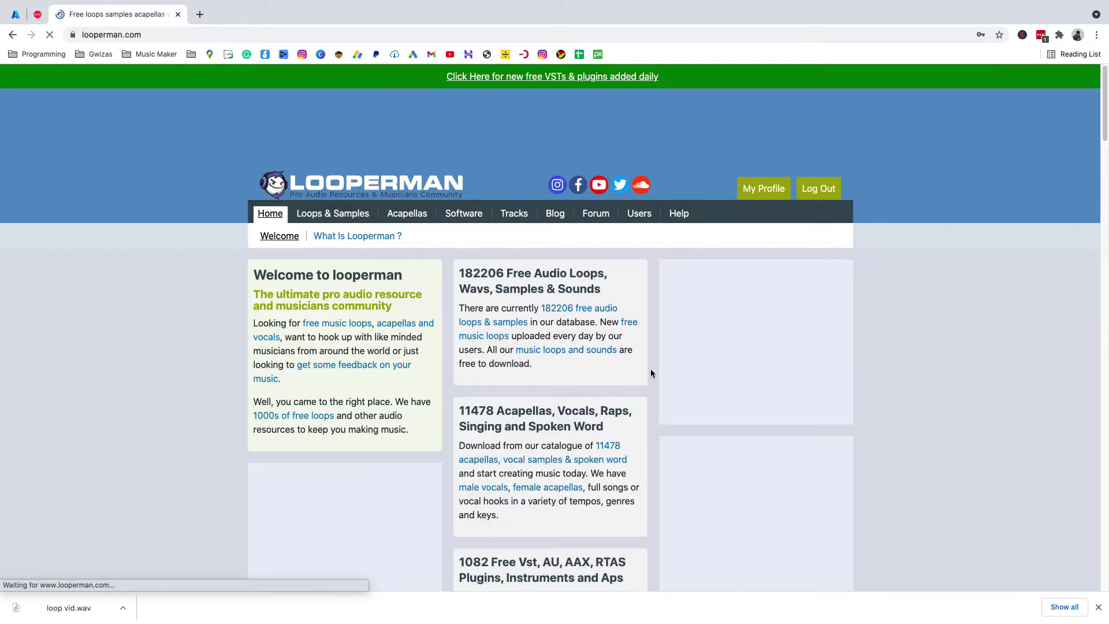
- Search Looperman's loops and samples for the keyword "gunna"
left_click(340, 220)
scroll(323, 265, "down", 3)
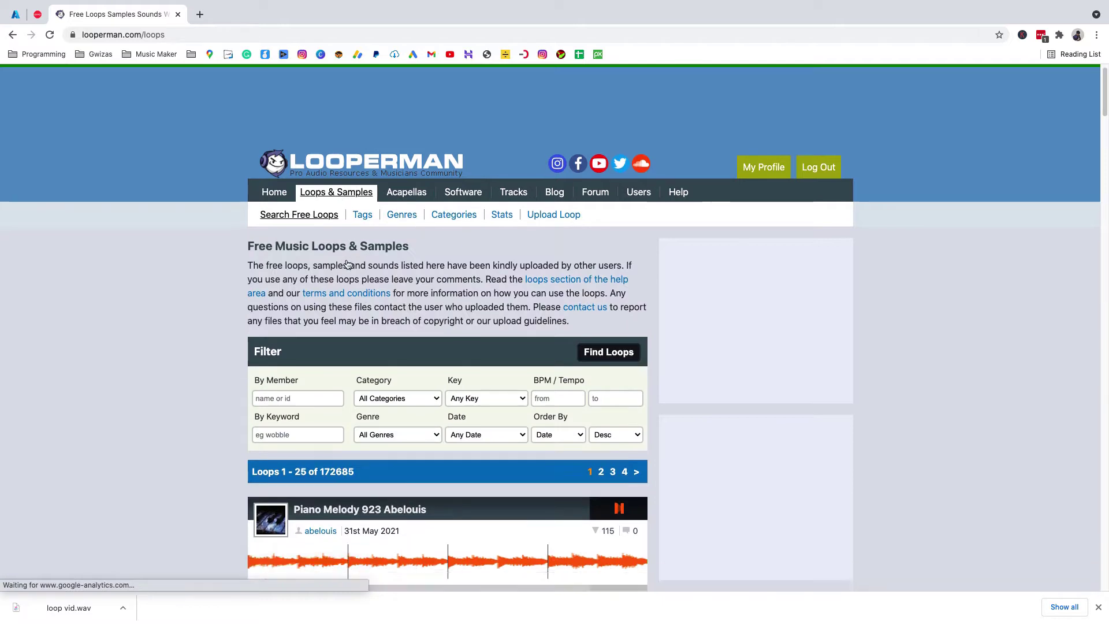
left_click(306, 293)
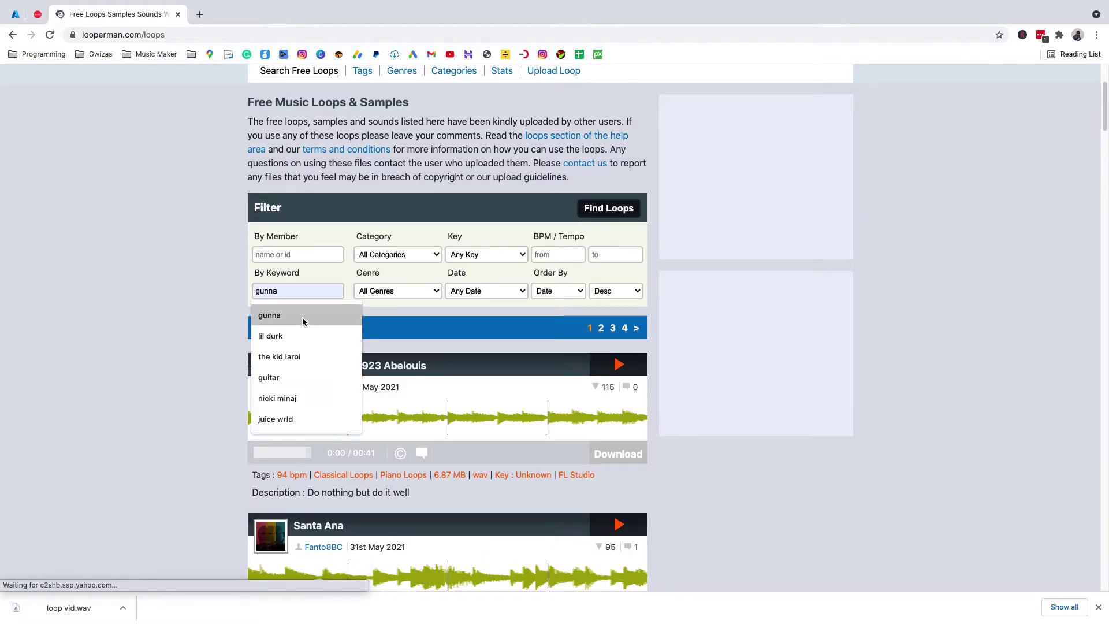
left_click(303, 317)
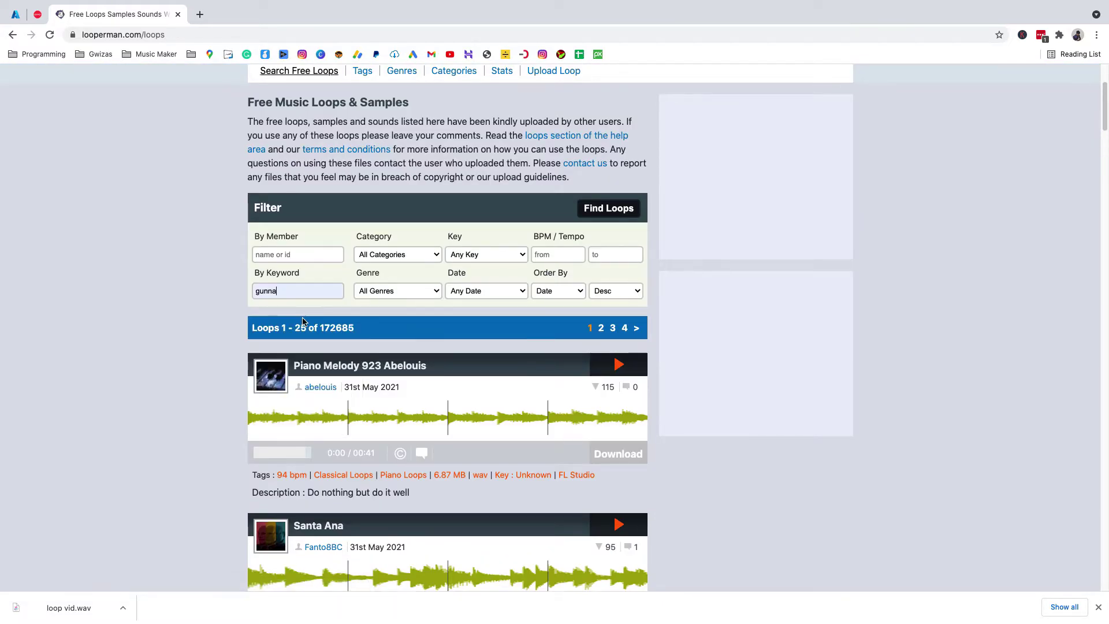
left_click(602, 213)
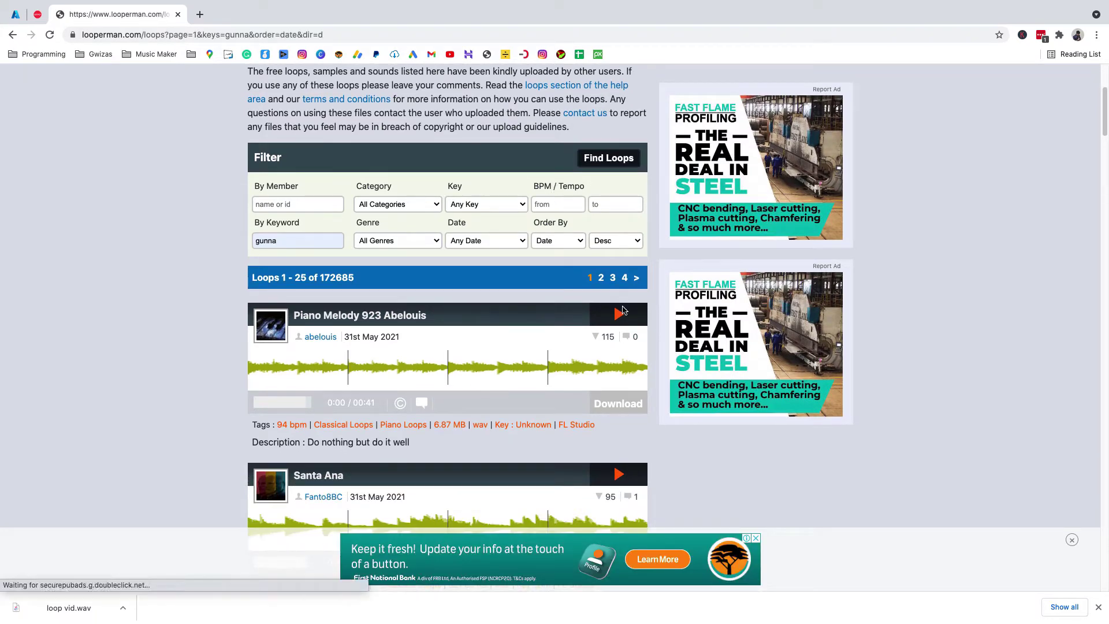
- Preview the first three loops in the results: the STEEL, PRINCESS PEACH and Zkup guitar loops
scroll(618, 303, "down", 5)
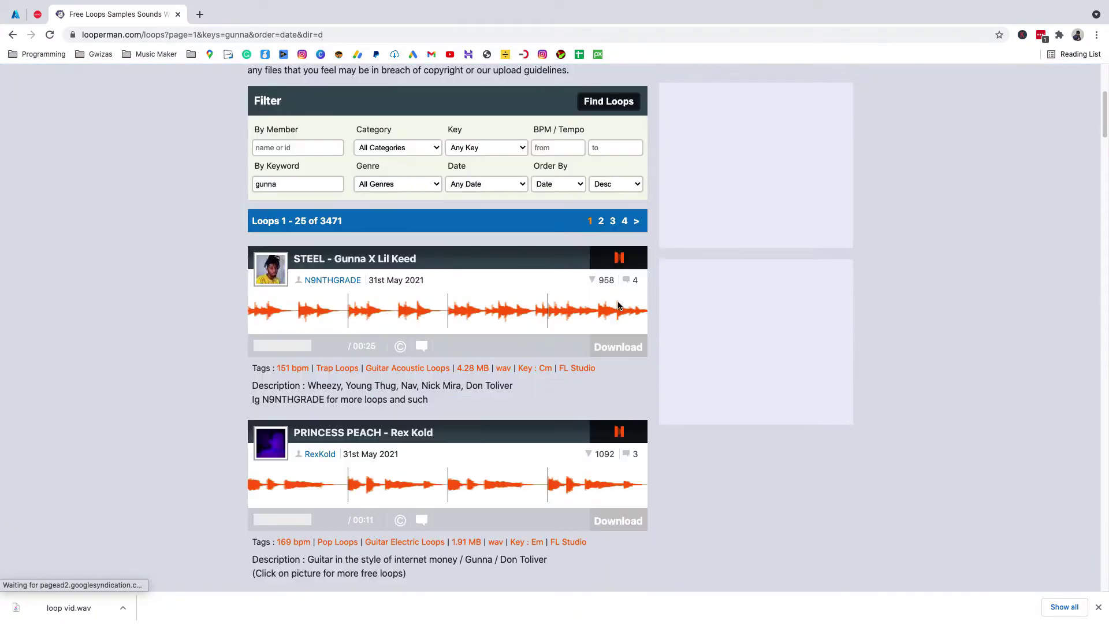
left_click(619, 307)
scroll(624, 306, "down", 1)
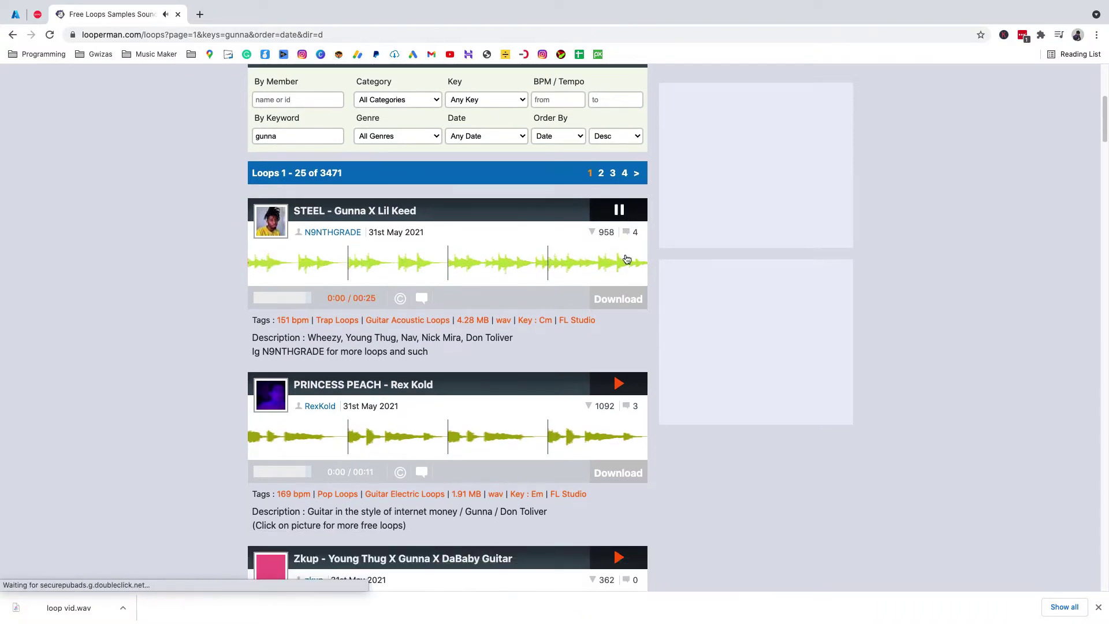
scroll(626, 259, "down", 1)
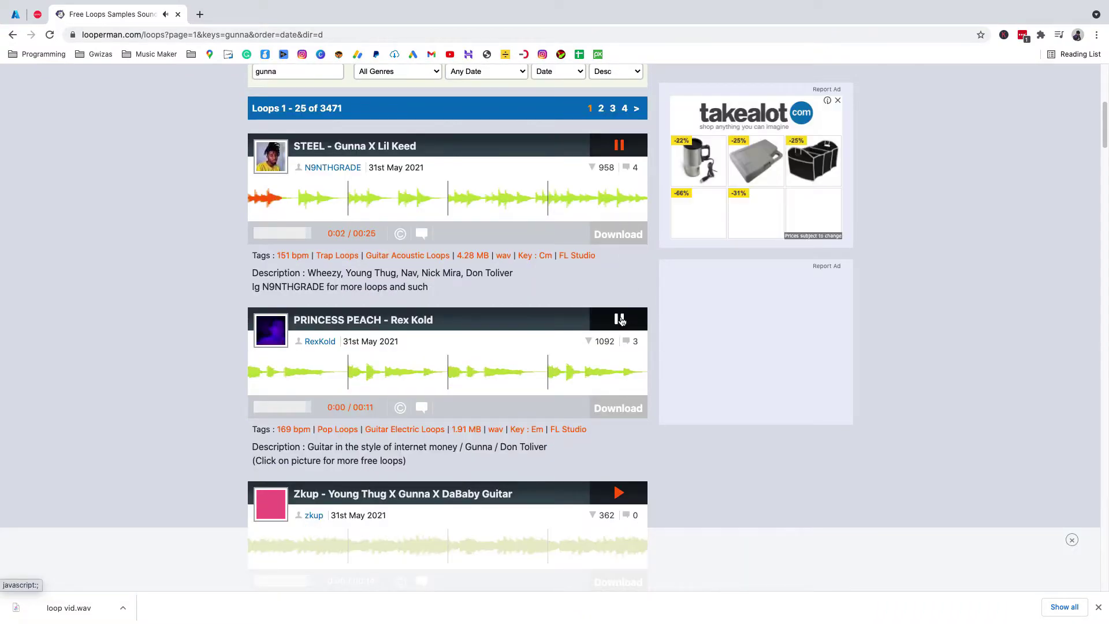
left_click(621, 320)
scroll(621, 320, "down", 1)
scroll(619, 295, "down", 2)
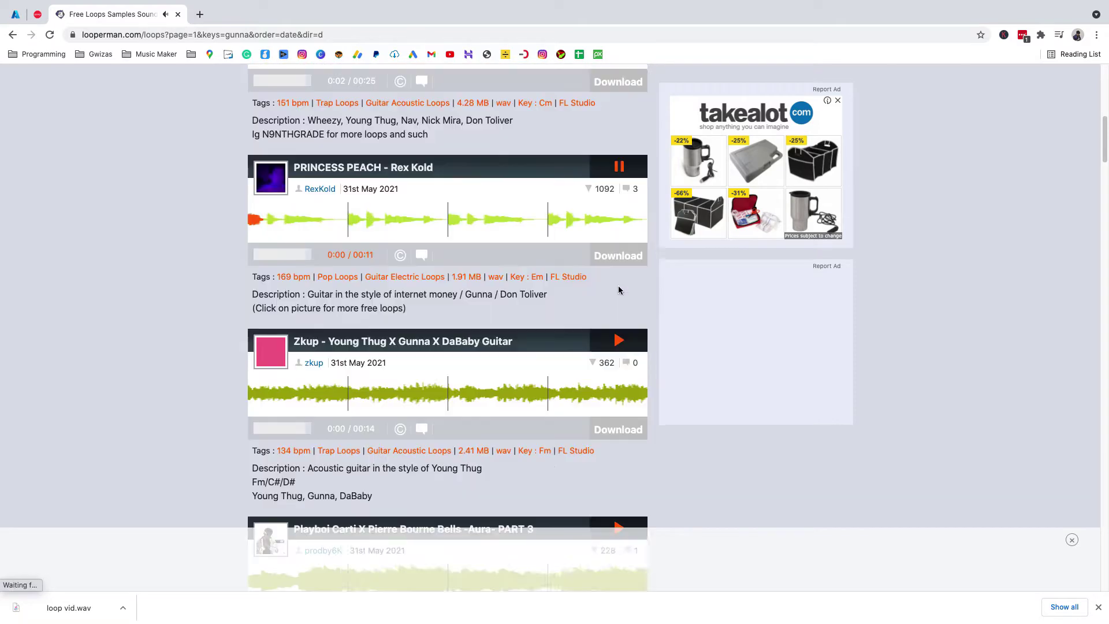
left_click(620, 340)
scroll(625, 340, "down", 3)
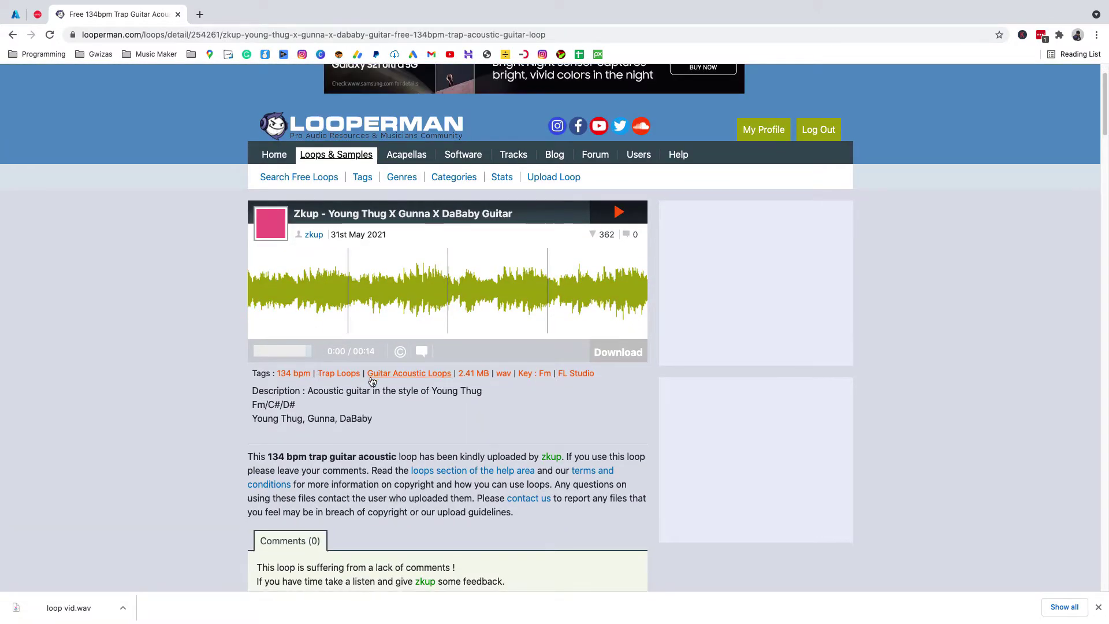
- Download the Zkup - Young Thug X Gunna X DaBaby Guitar loop into the Loop folder as "gunna loop"
left_click(623, 340)
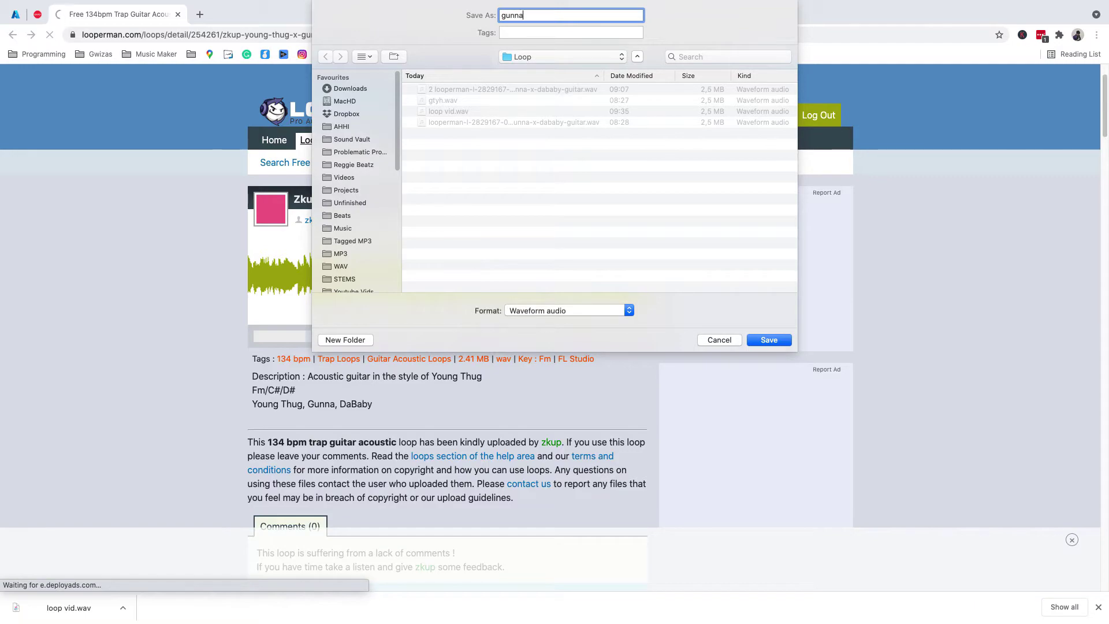
type("gunna loop")
key("Return")
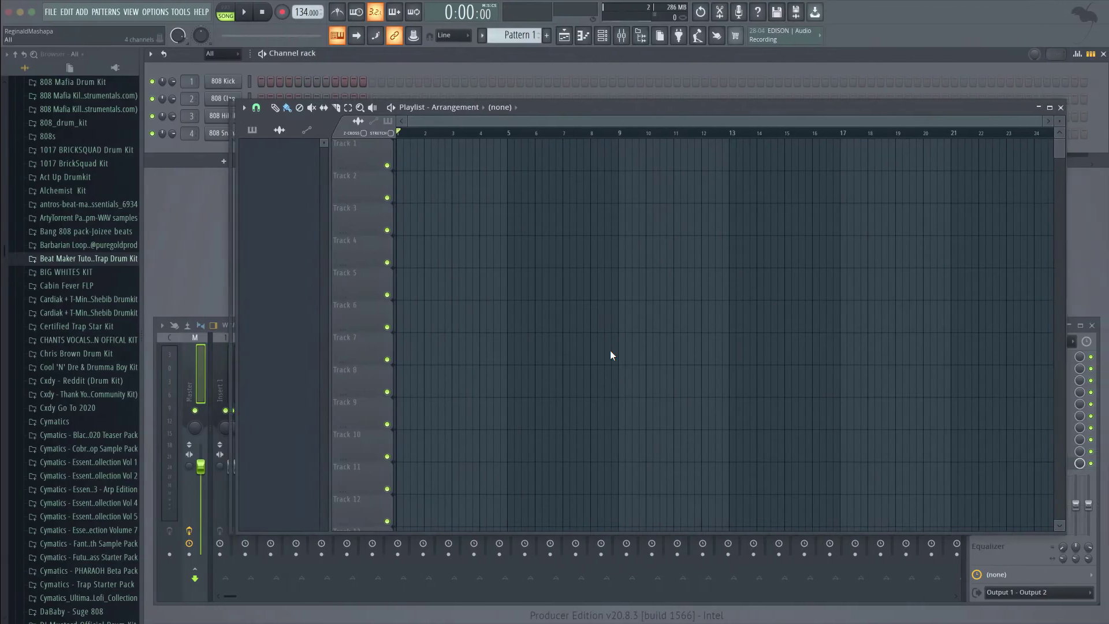
- Switch to FL Studio, place the gunna loop at the start of playlist Track 1 and play it back
left_click_drag(174, 315, 411, 148)
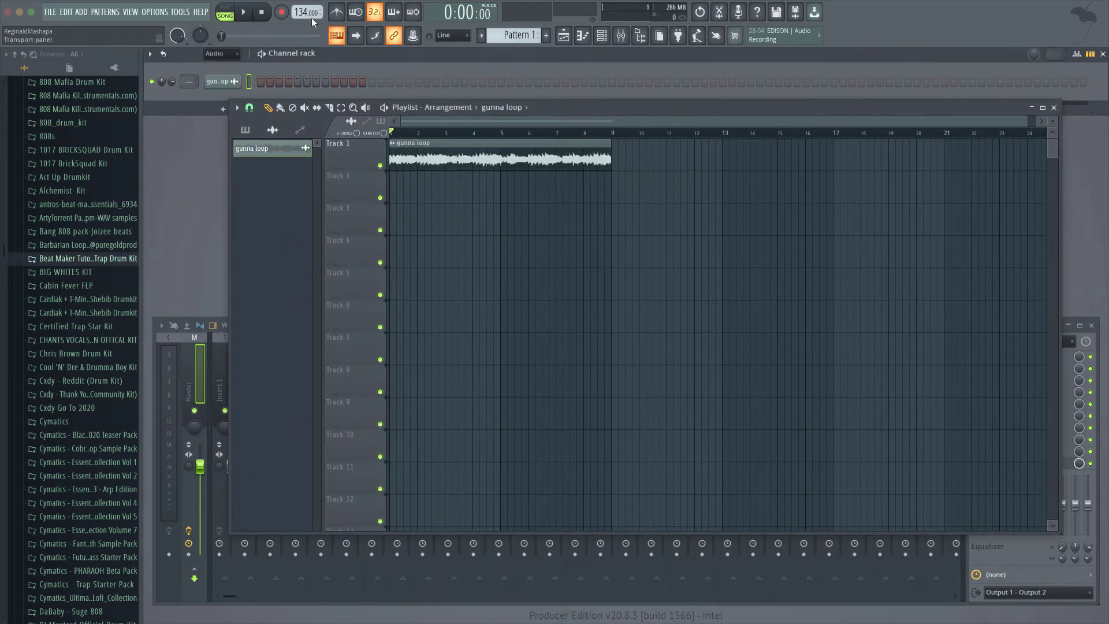
key("space")
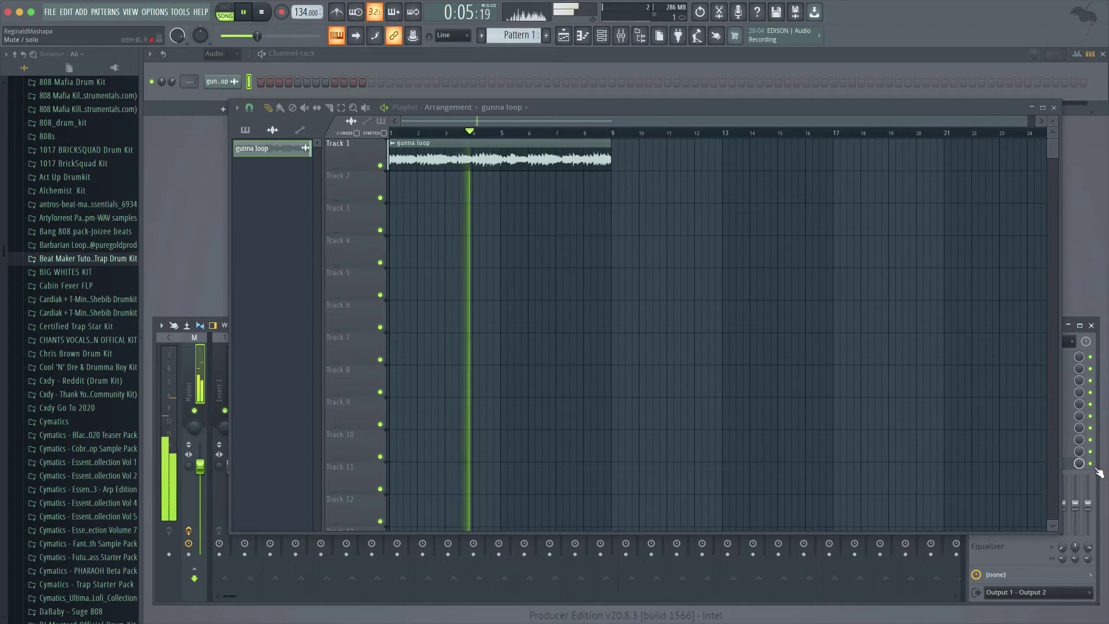
key("space")
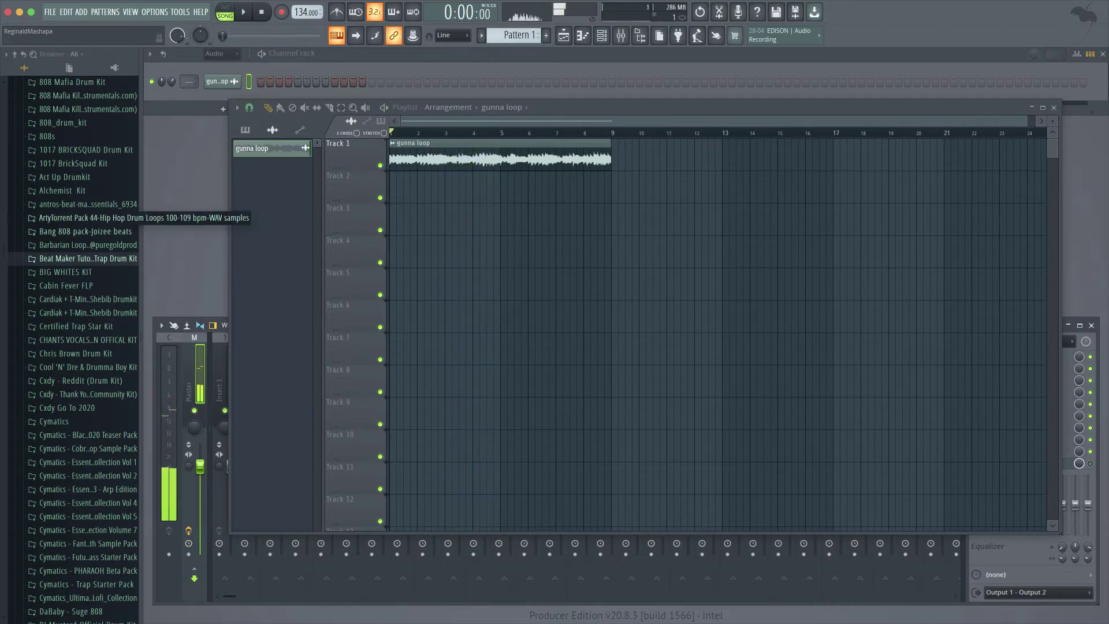
- Add the Cymatics - Cobra 808 1 - C sample from the Cobra pack's 808s folder to the channel rack
left_click(75, 421)
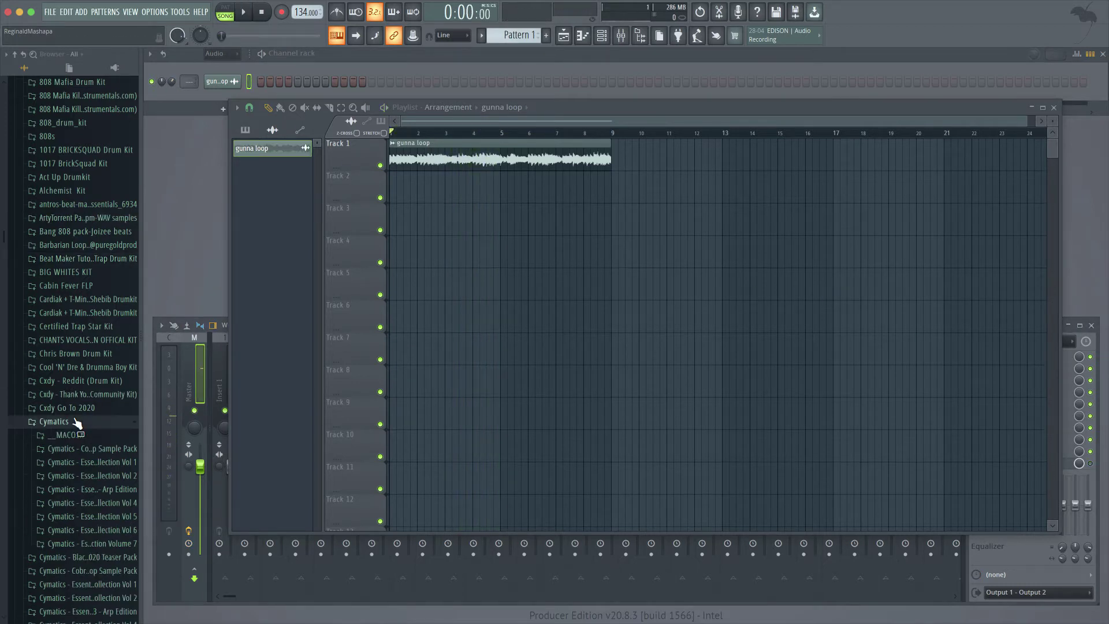
scroll(87, 421, "up", 3)
left_click(89, 530)
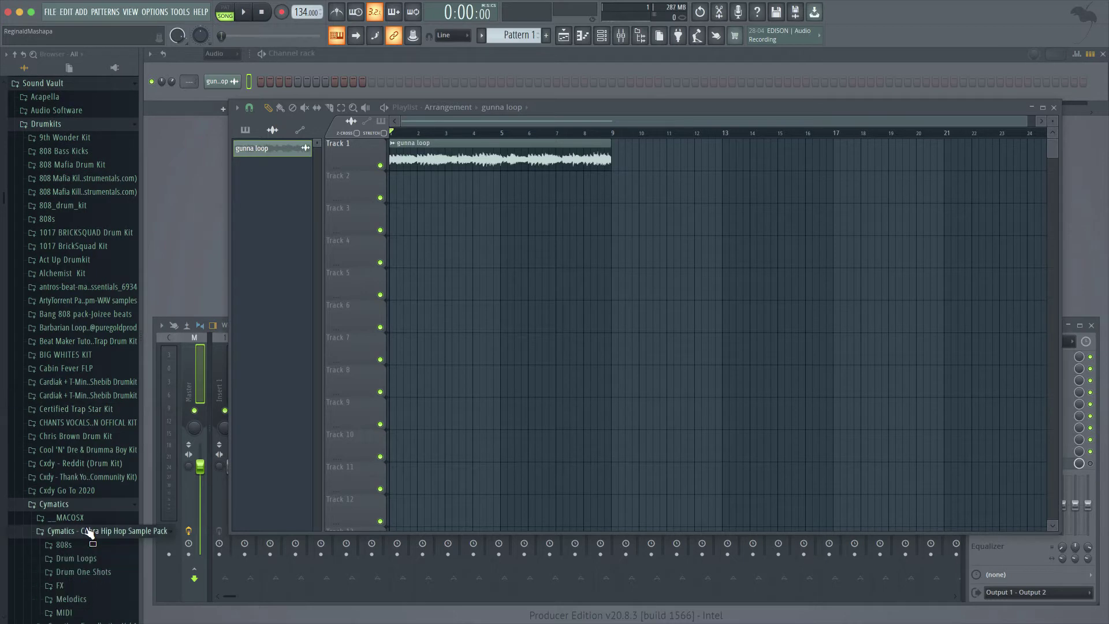
scroll(81, 439, "down", 3)
left_click(75, 380)
left_click_drag(87, 392, 227, 99)
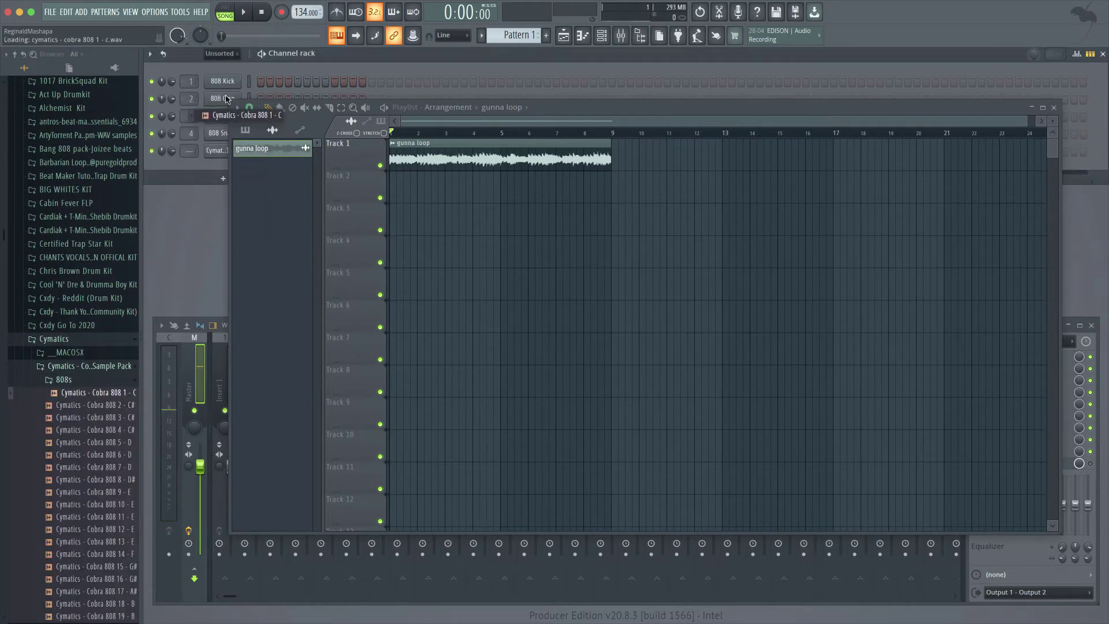
- Record an eight-bar 808 note pattern over the gunna loop and set the Cymatics 808 channel to cut itself
left_click(282, 13)
left_click(538, 375)
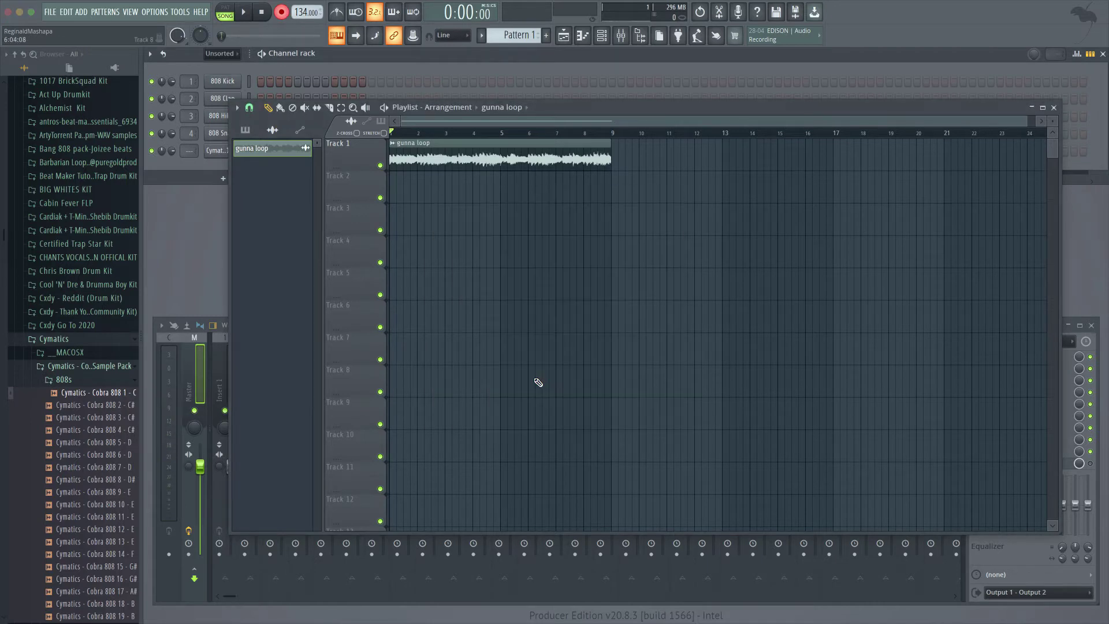
key("v")
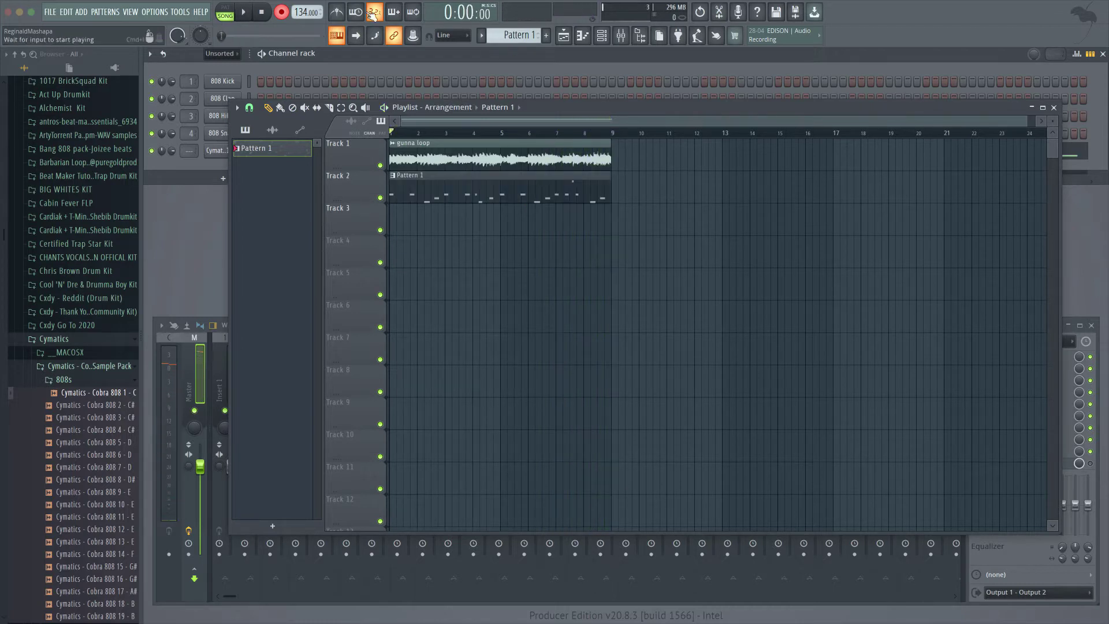
right_click(223, 155)
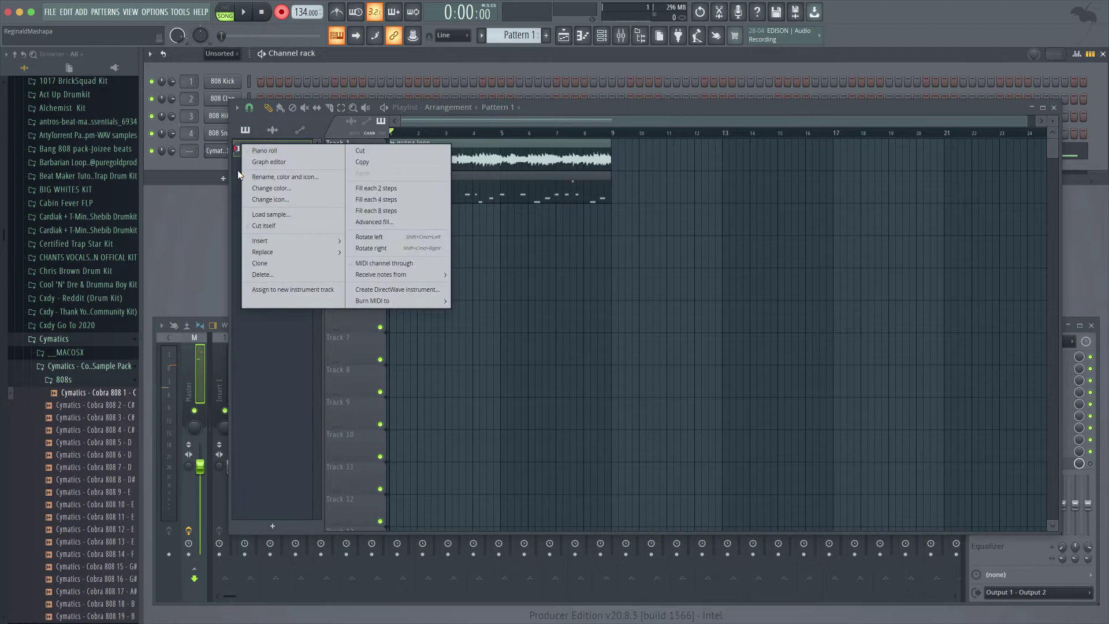
left_click(258, 225)
- Select all recorded 808 notes in the piano roll and apply Quick quantize
double_click(439, 197)
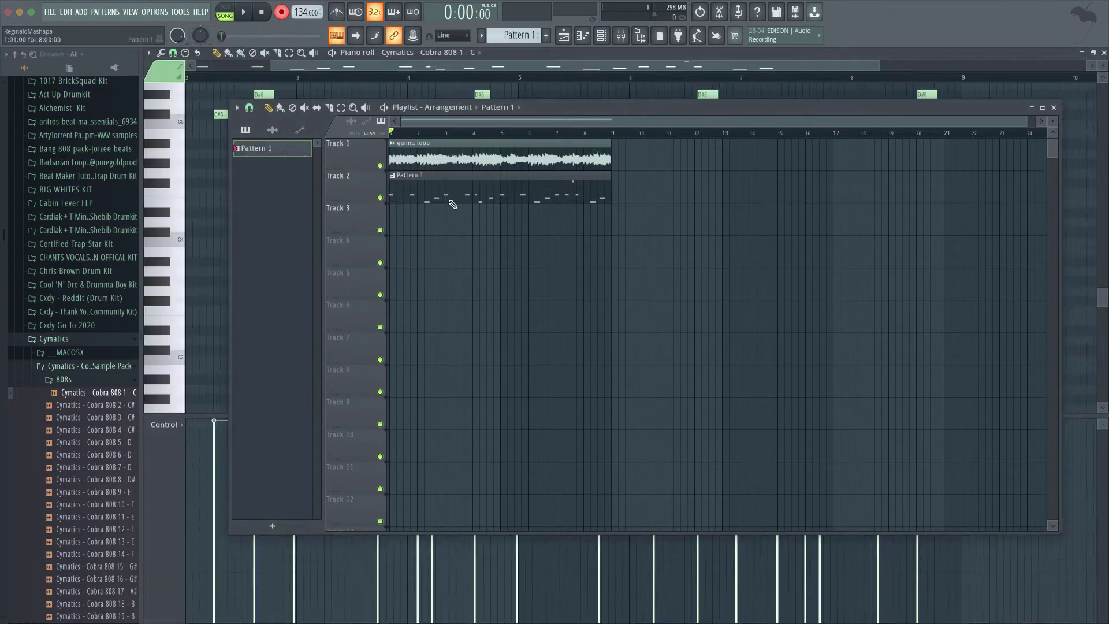
left_click_drag(581, 105, 575, 237)
key("ctrl+a")
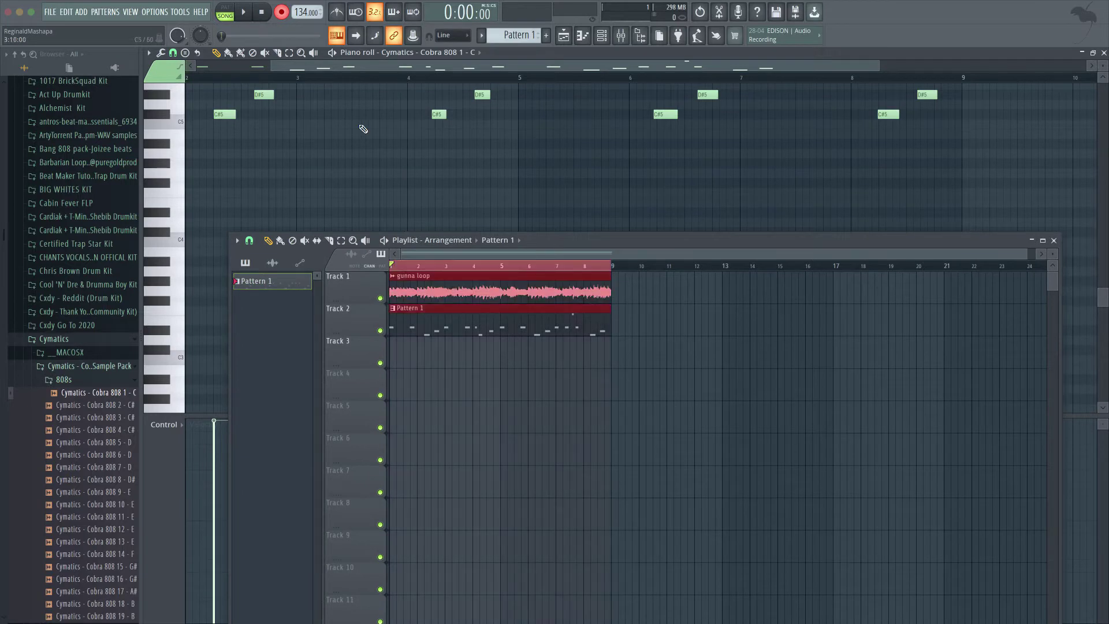
key("ctrl+a")
scroll(208, 104, "up", 3)
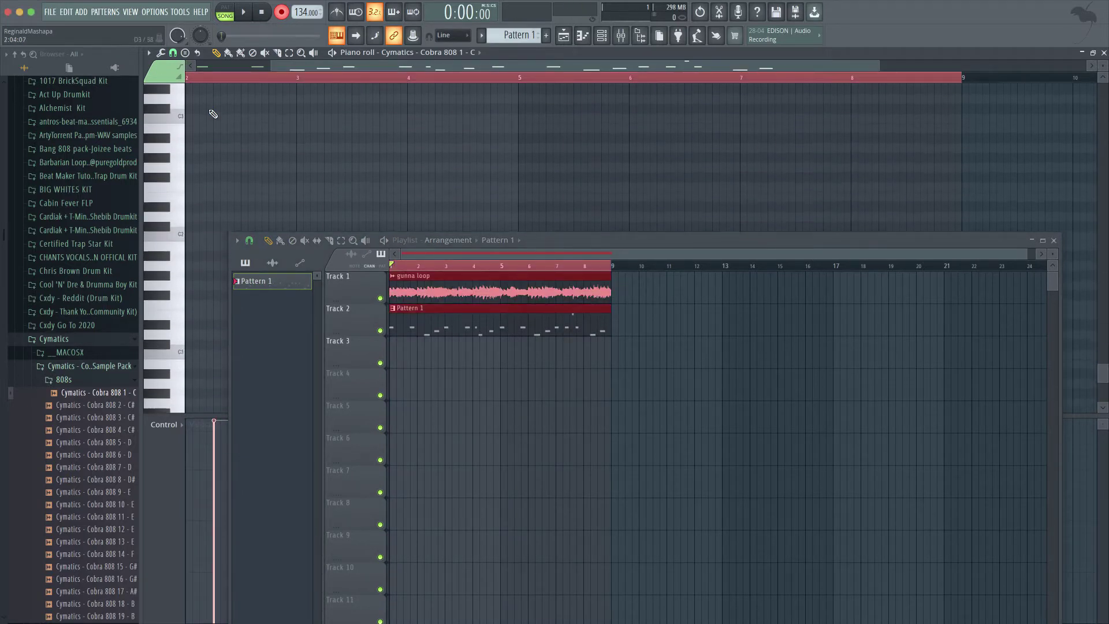
scroll(190, 81, "down", 3)
left_click(161, 53)
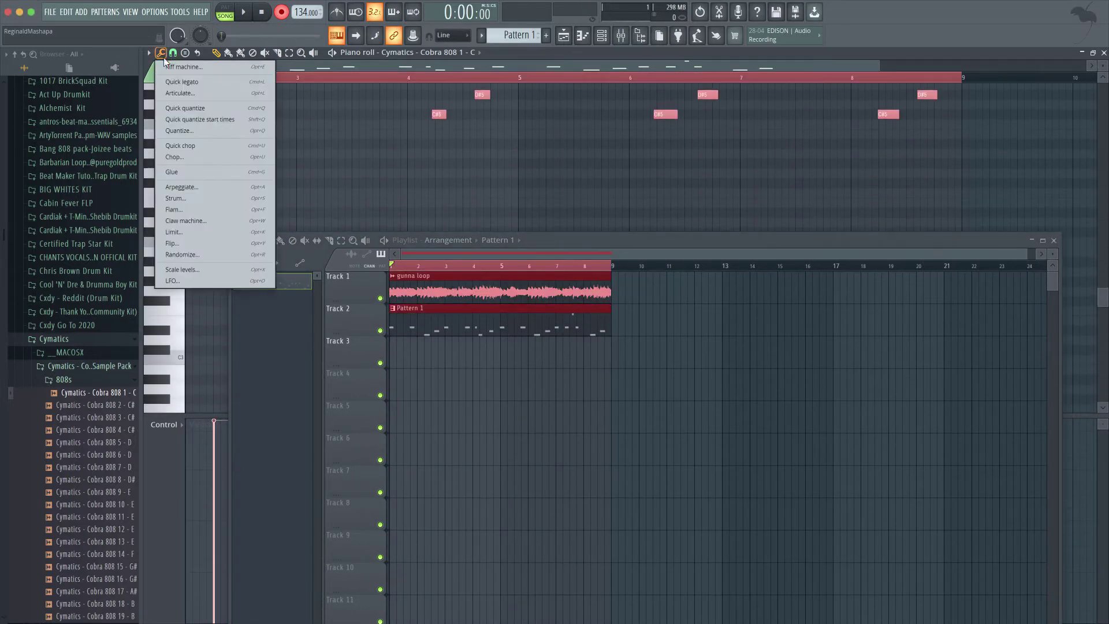
left_click(183, 107)
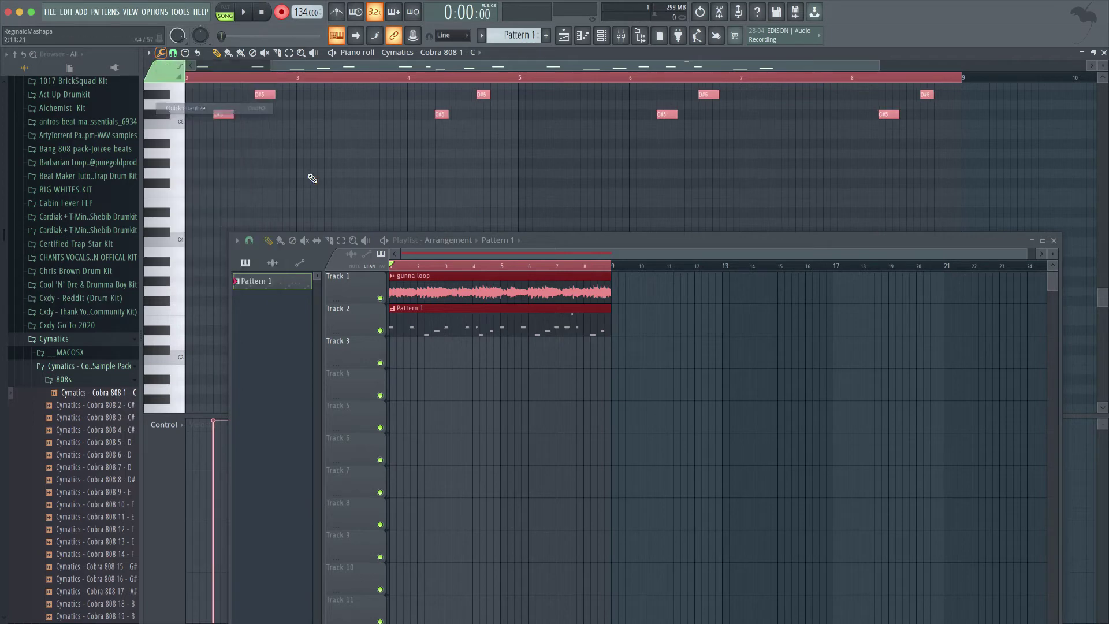
- Close the playlist, reduce the piano roll to a narrower floating window and move it nearer the channel rack's names
left_click(1044, 241)
left_click(1090, 7)
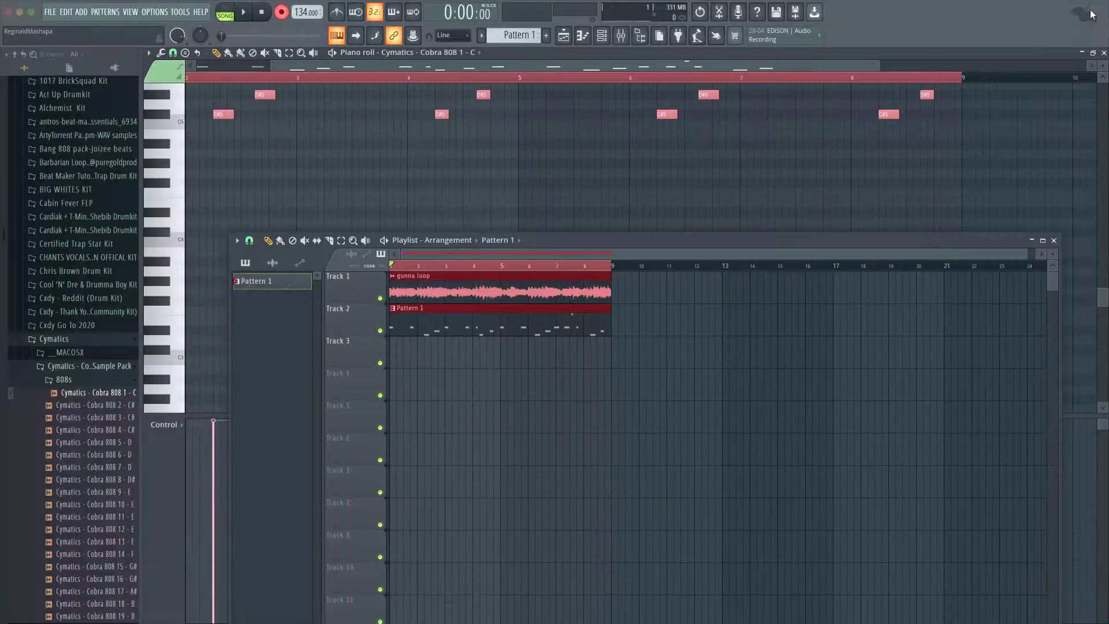
left_click(1054, 240)
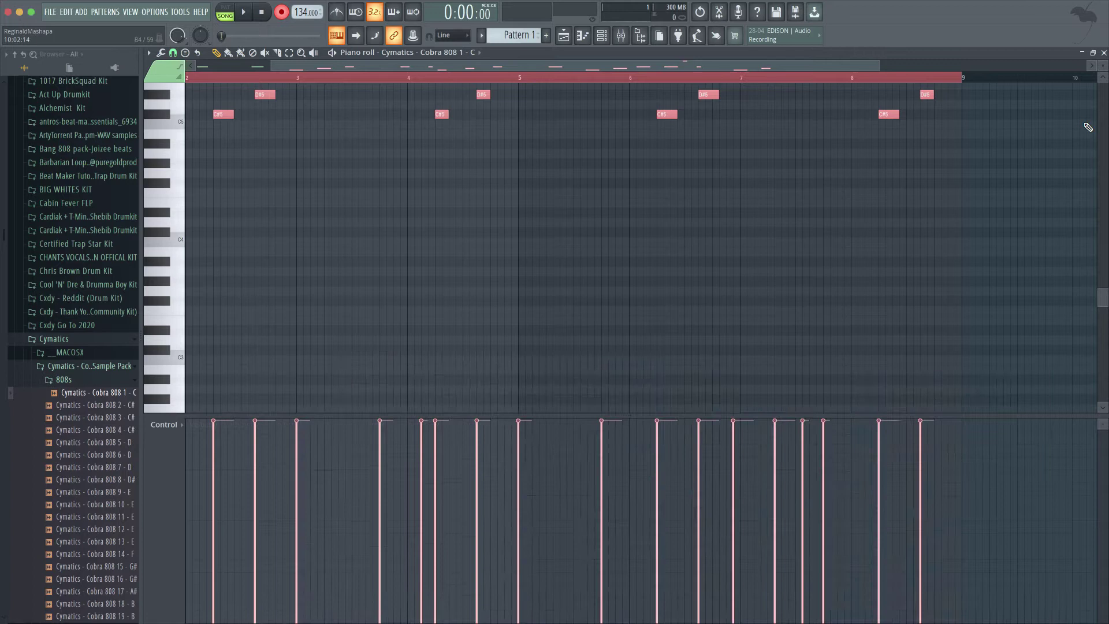
left_click(1091, 53)
key("space")
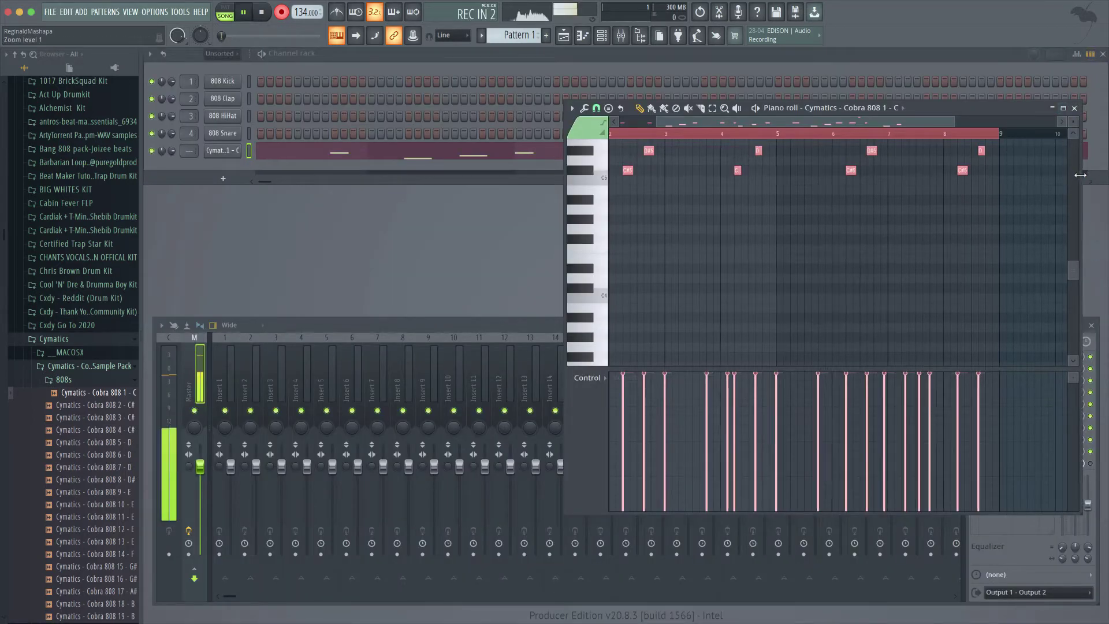
left_click_drag(1079, 175, 1012, 175)
key("space")
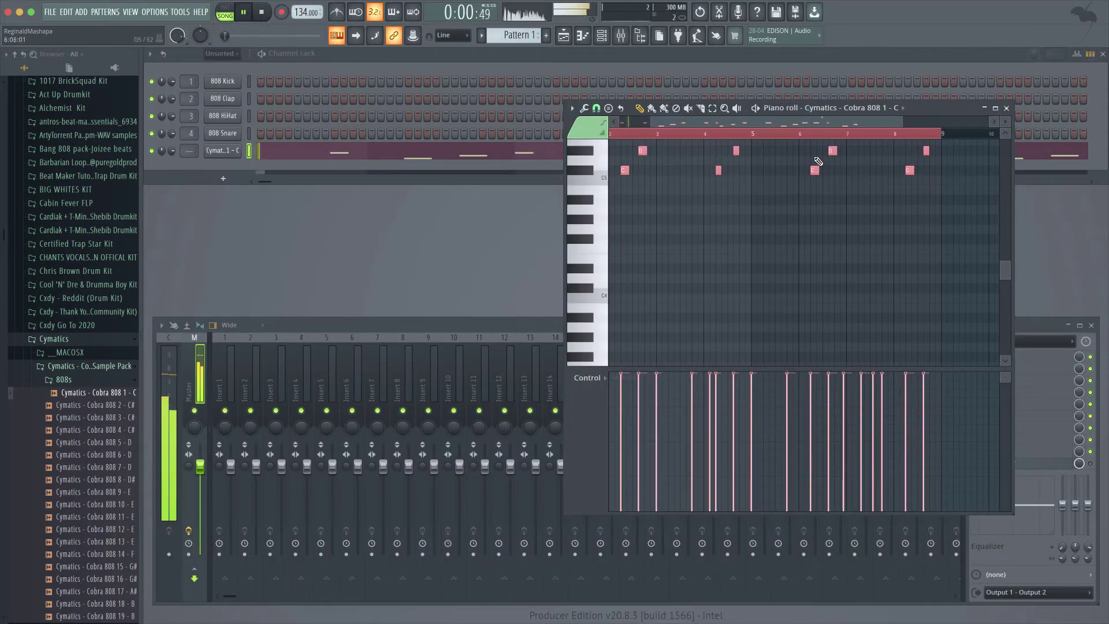
left_click_drag(916, 106, 623, 83)
- Bring the quantized 808 notes into view from bar 1 and play the pattern with the loop
scroll(486, 215, "up", 4)
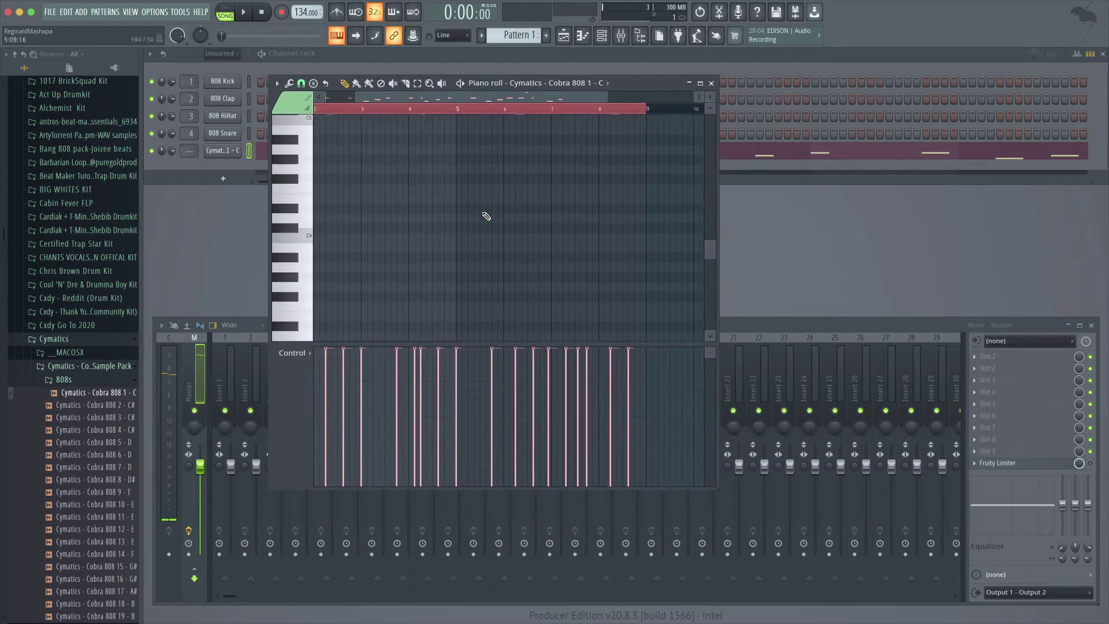
left_click(319, 97)
key("space")
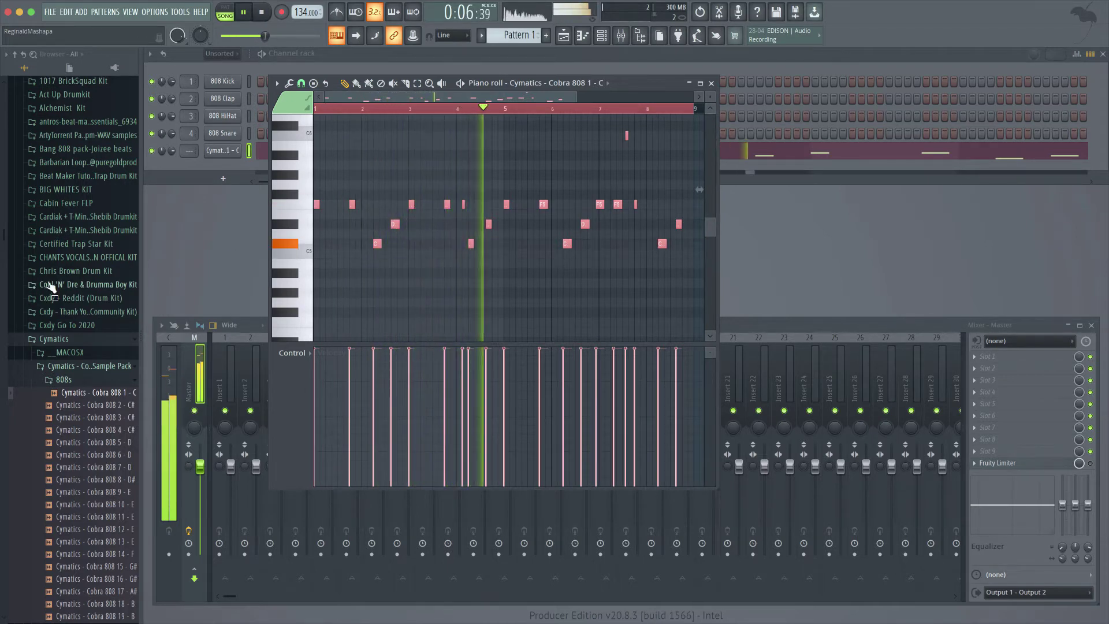
- Stop playback and add the hh_pierre hi-hat from the !ANTRO'S TRAP ESSENTIALS folder as a new channel below the Cymatics 808
key("space")
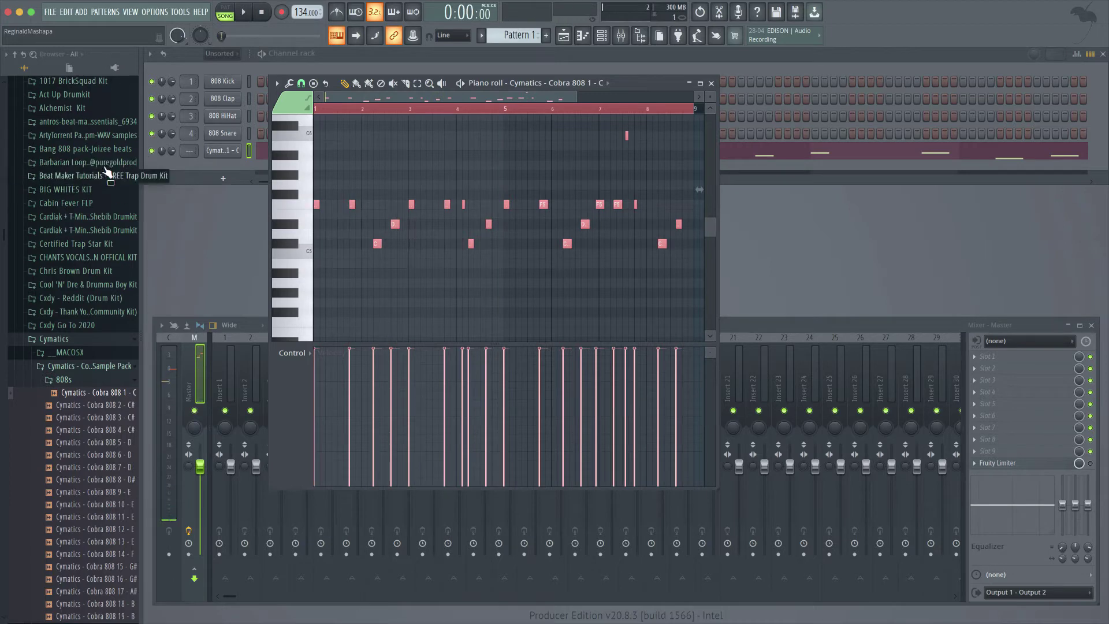
left_click(69, 121)
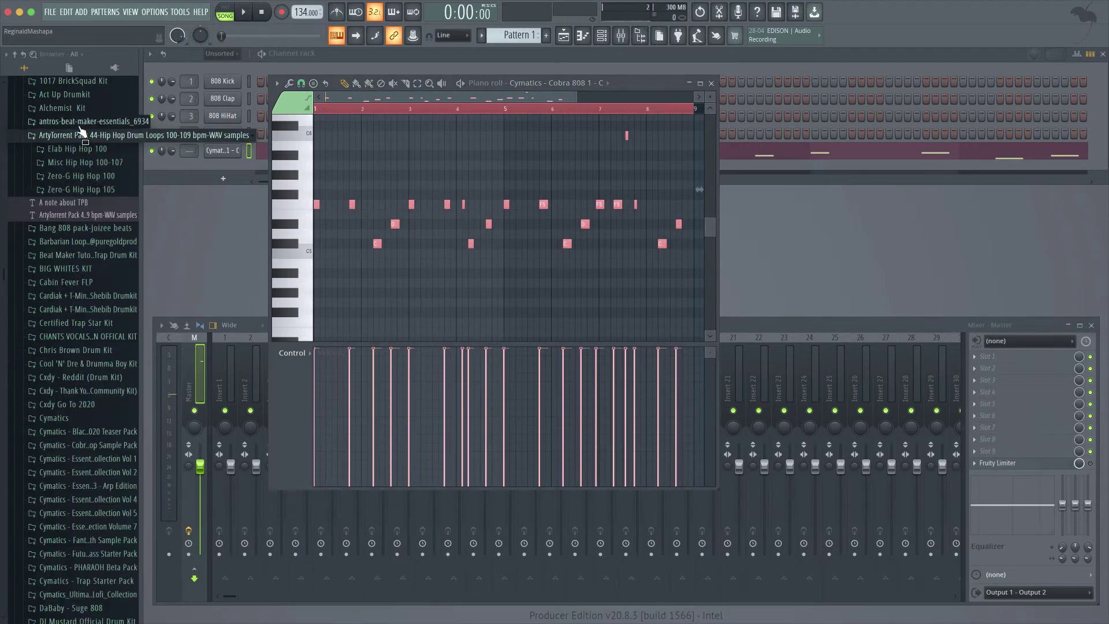
left_click(68, 135)
scroll(91, 217, "down", 2)
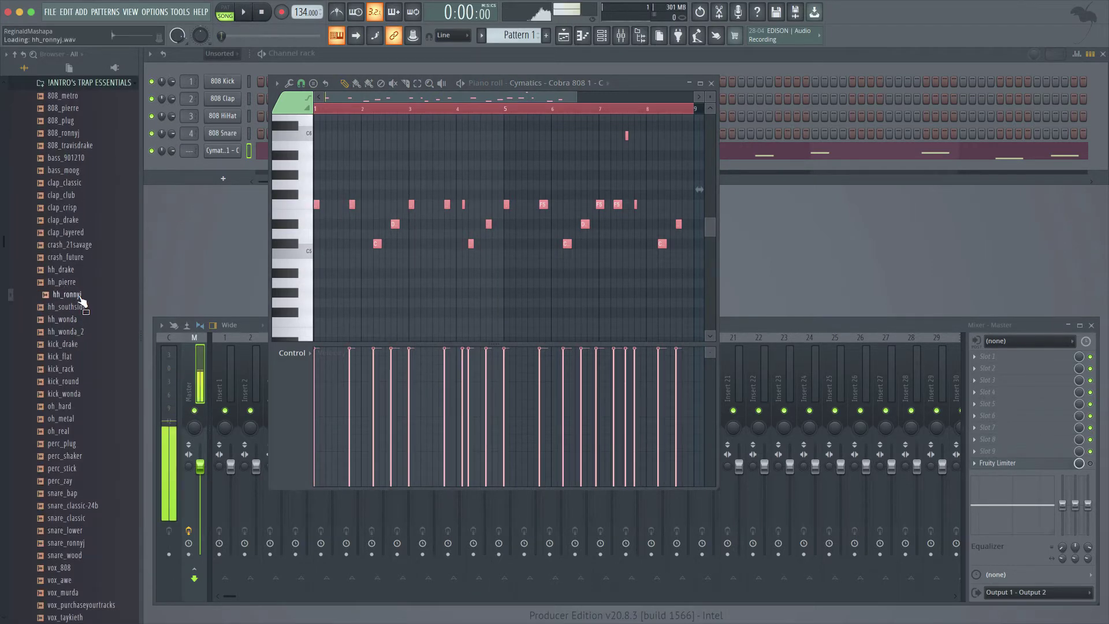
left_click_drag(78, 283, 211, 169)
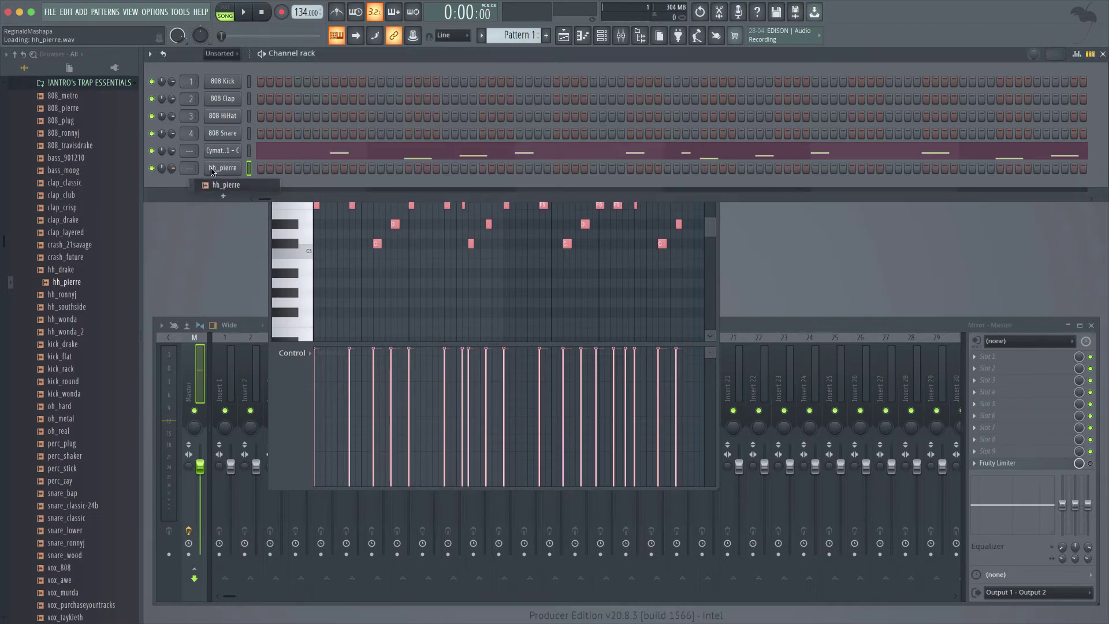
- Fill every two steps of the hh_pierre channel and set the channel to cut itself
right_click(241, 166)
left_click(381, 217)
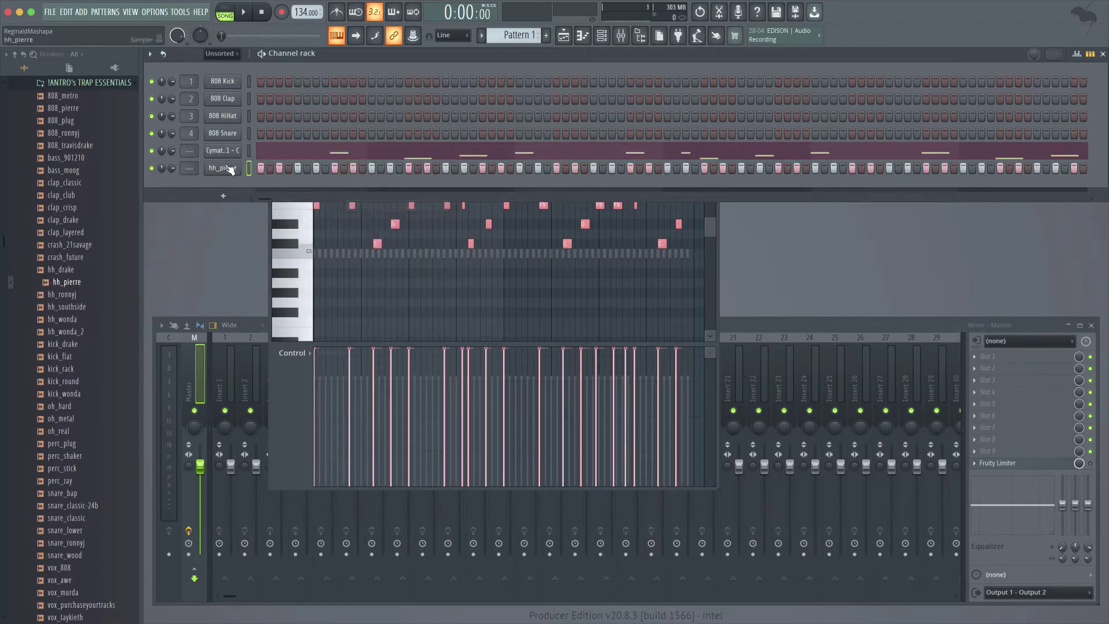
left_click(222, 168)
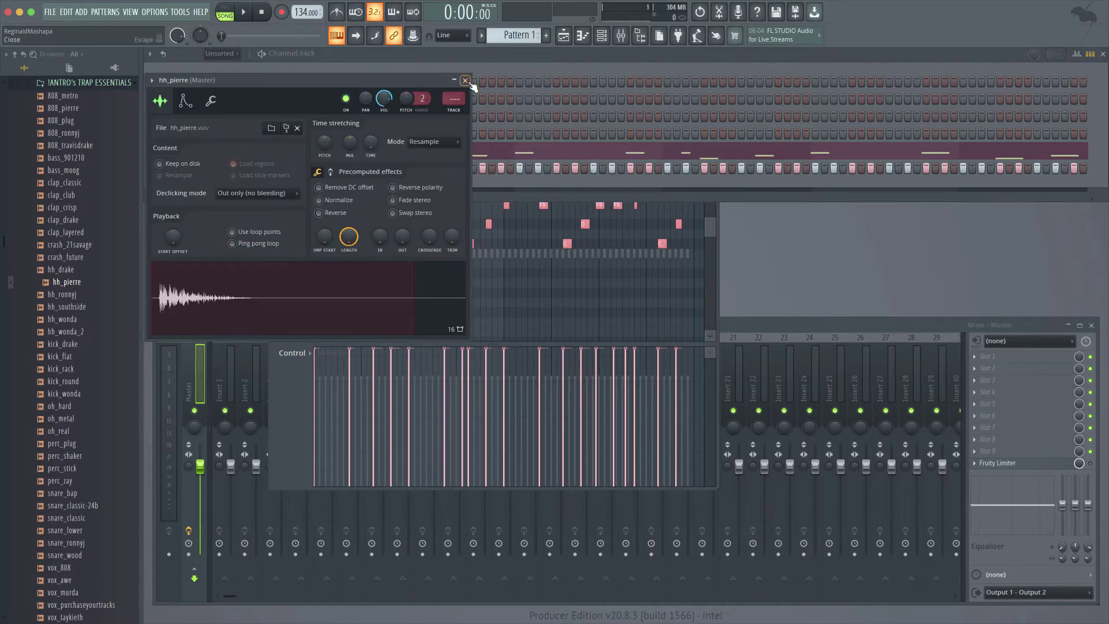
left_click(465, 81)
right_click(231, 168)
left_click(264, 242)
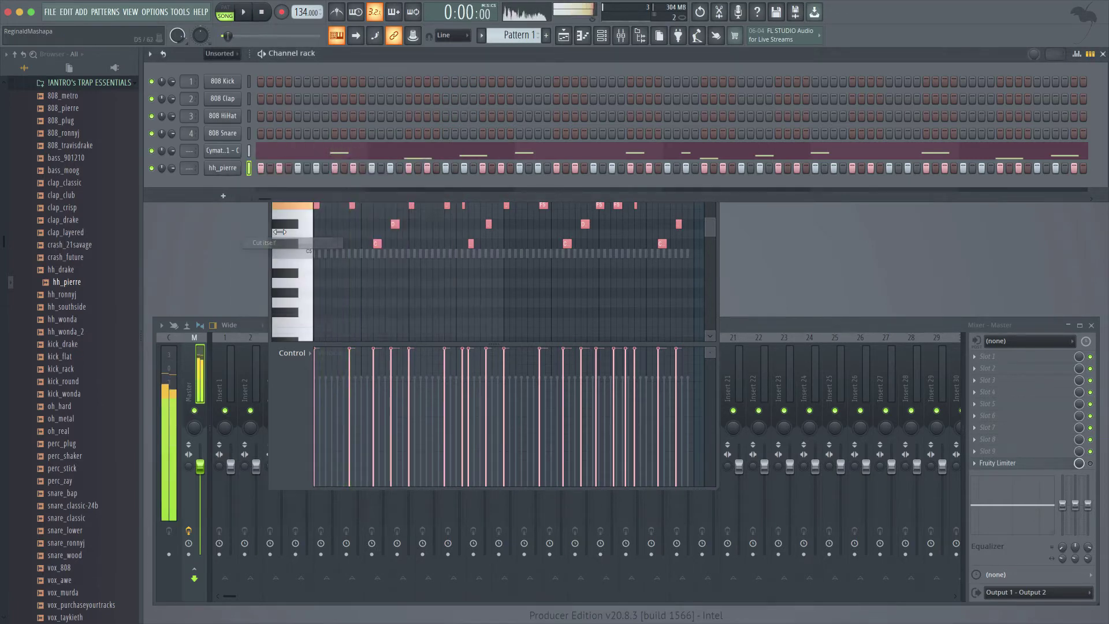
- Open the hh_pierre notes in the piano roll and lengthen the last hi-hat of bar 1
right_click(234, 168)
left_click(278, 168)
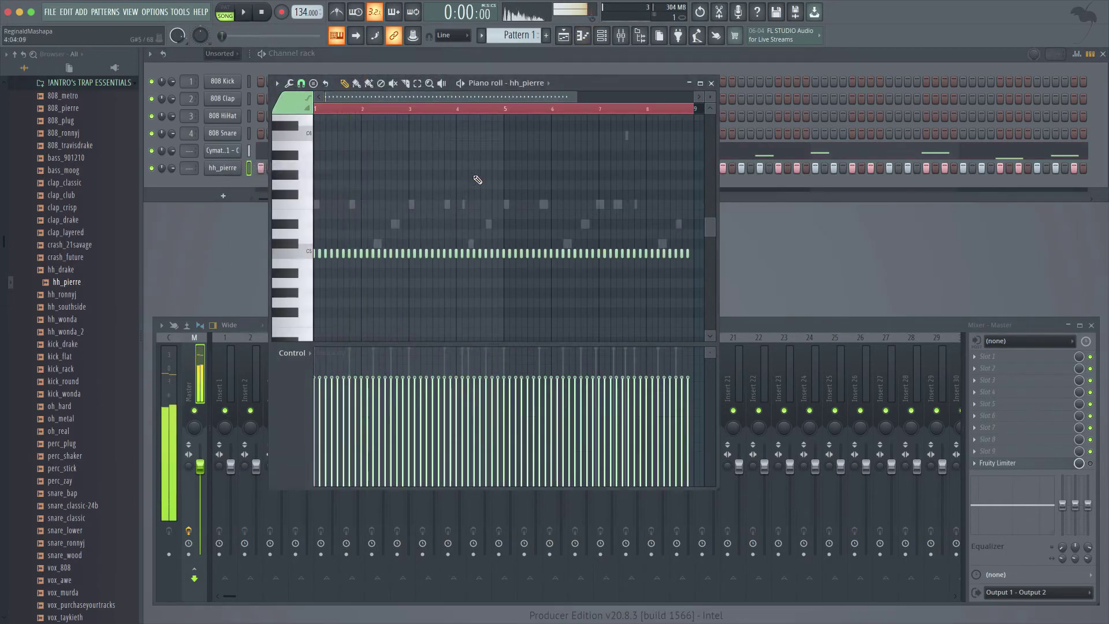
key("space")
scroll(341, 149, "up", 5)
key("space")
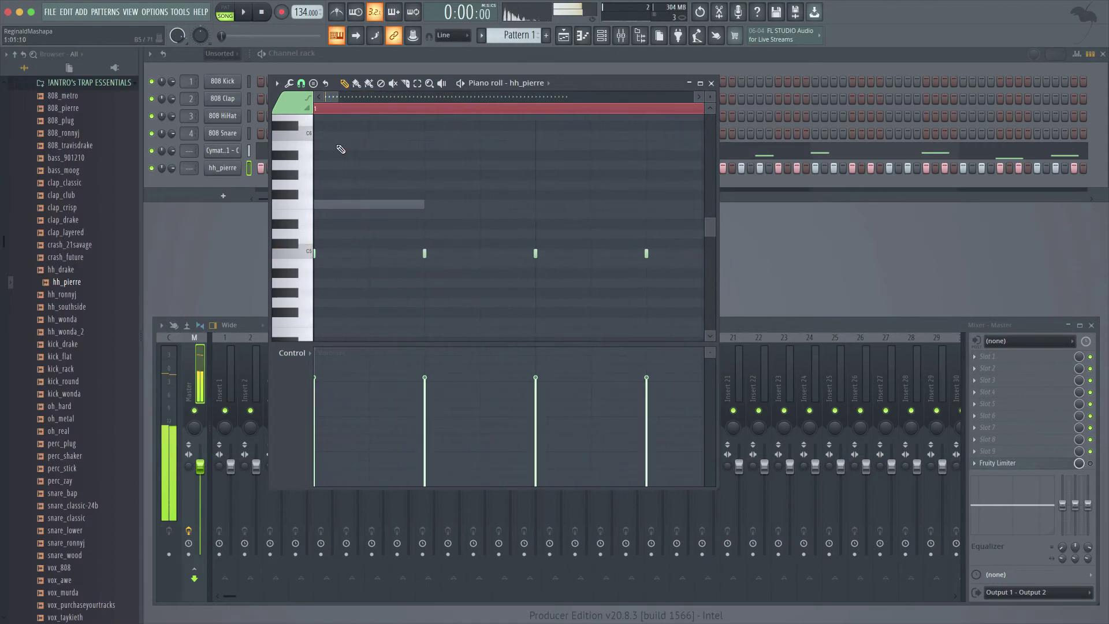
key("space")
scroll(511, 254, "down", 5)
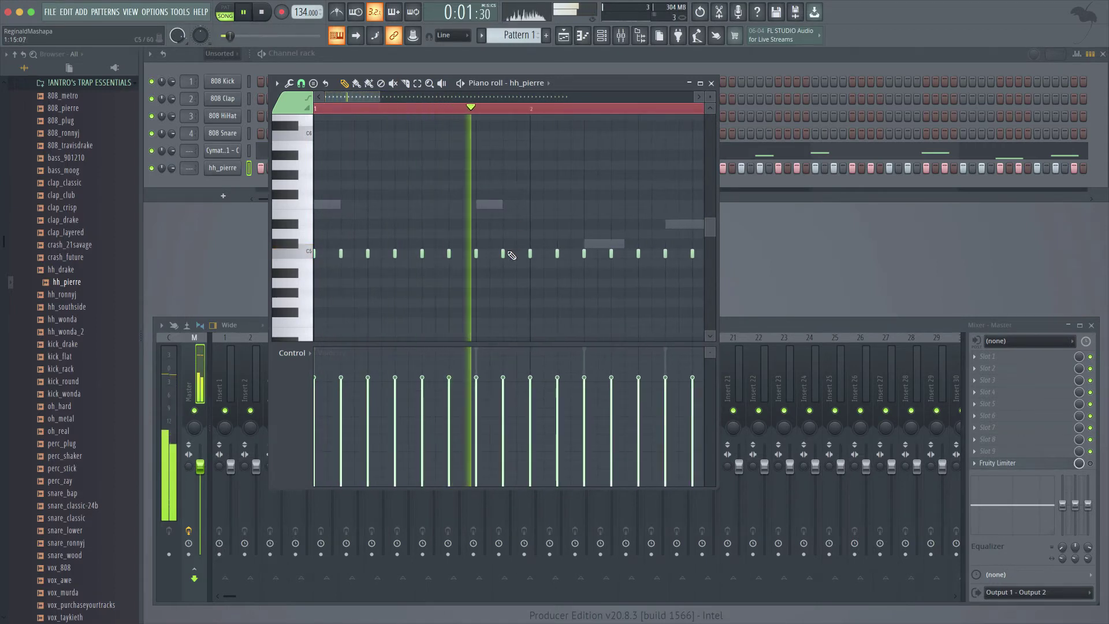
key("space")
key("space")
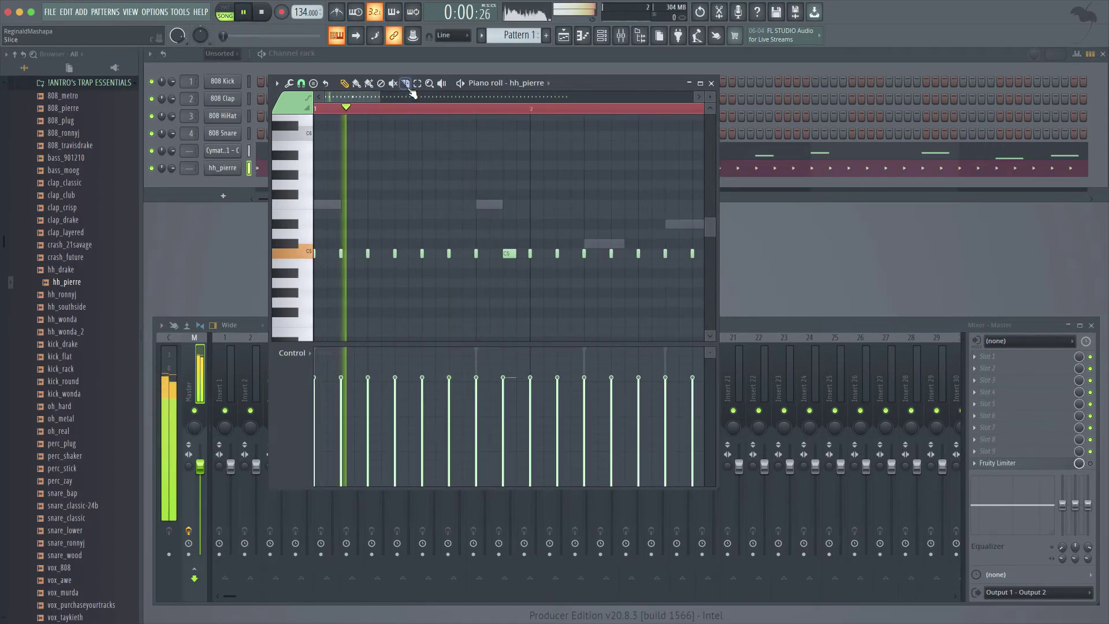
key("space")
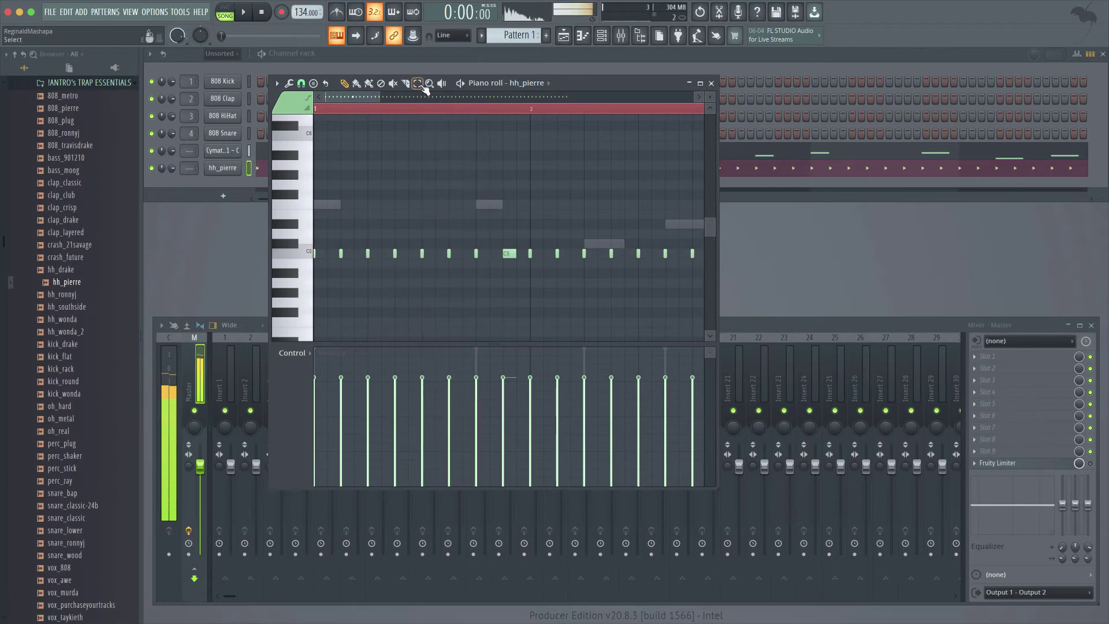
- Chop the lengthened hi-hat at the end of bar 1 into a two-hit roll
left_click(297, 86)
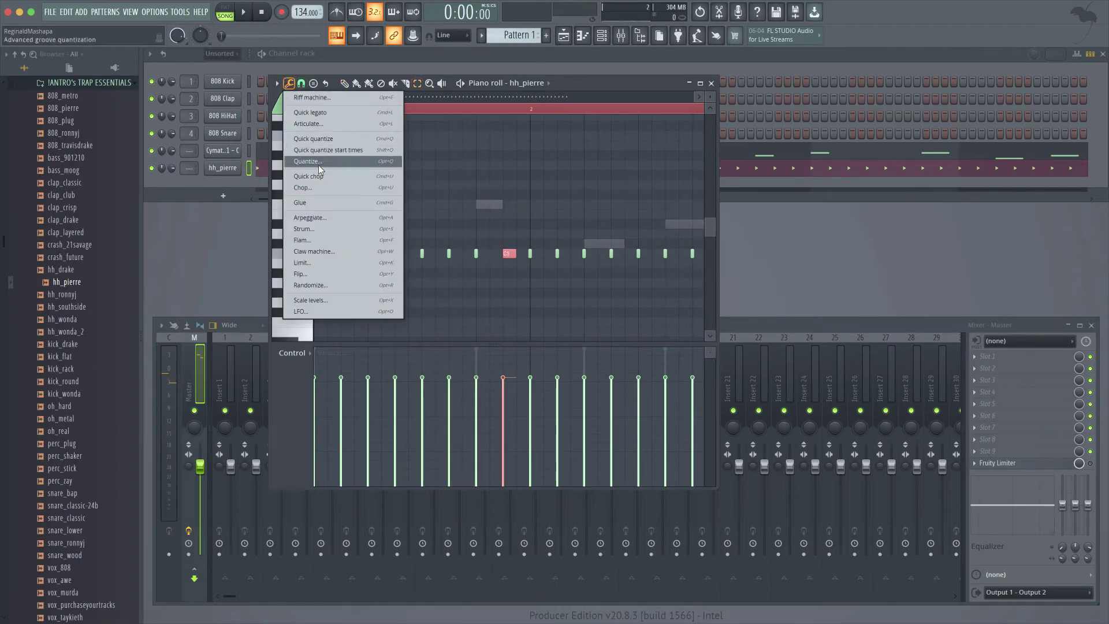
left_click(323, 187)
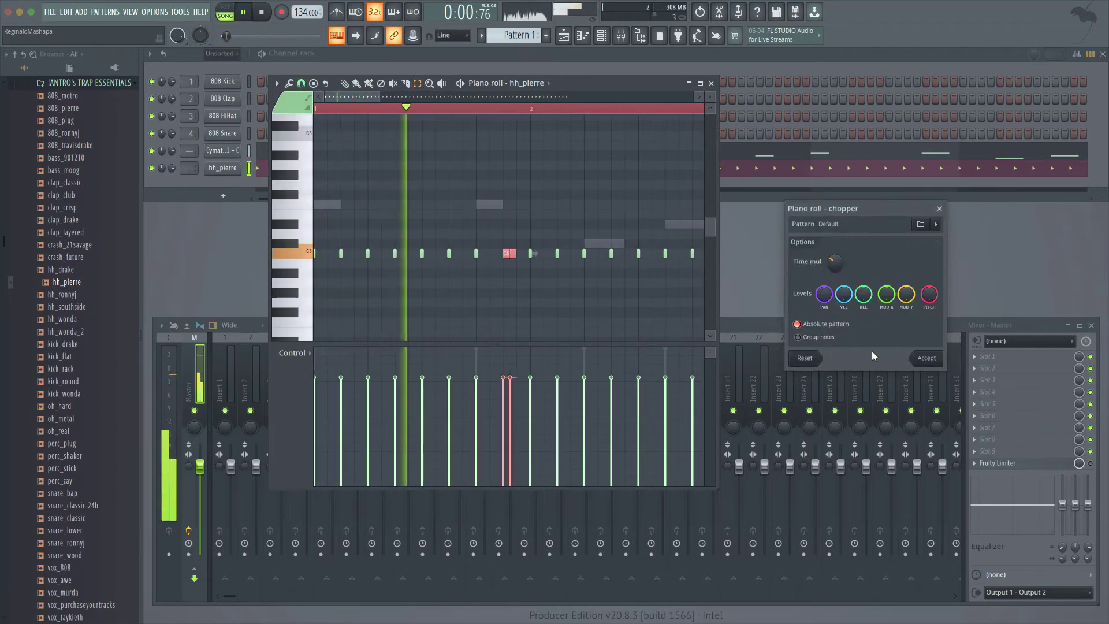
left_click(921, 357)
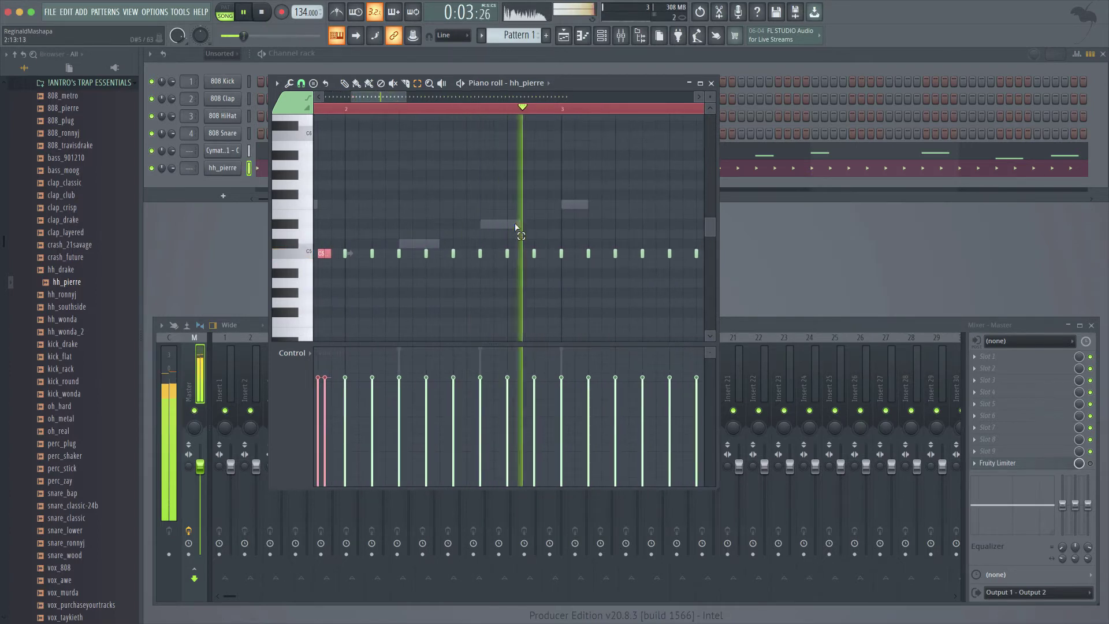
- Lengthen the last hi-hat of bar 2 and chop it into a four-hit roll by adjusting the time multiplier
key("space")
key("space")
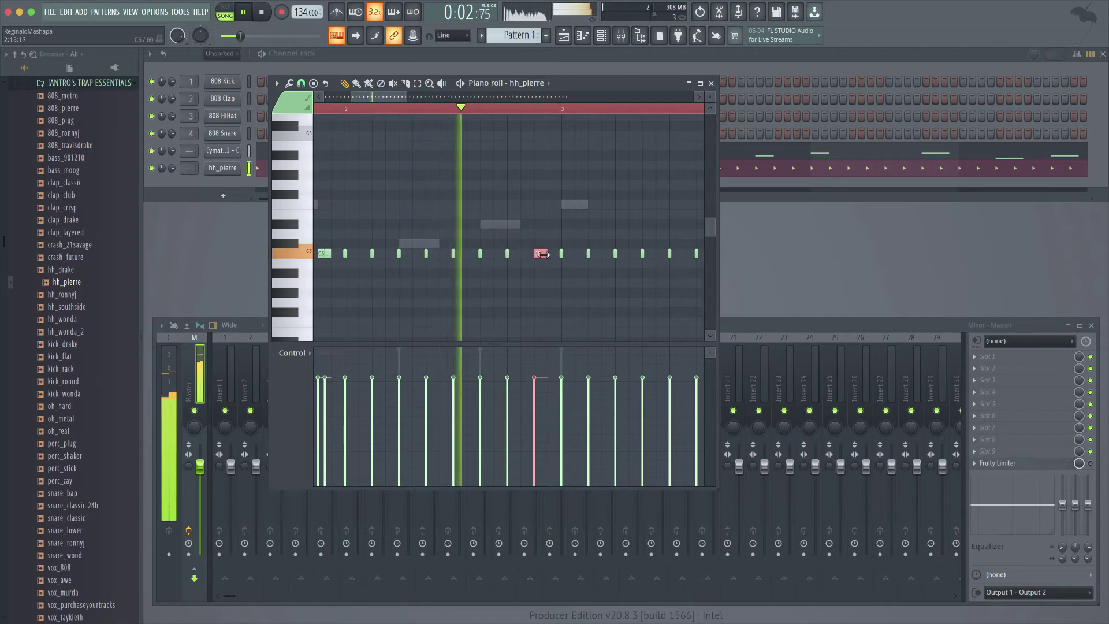
left_click(288, 83)
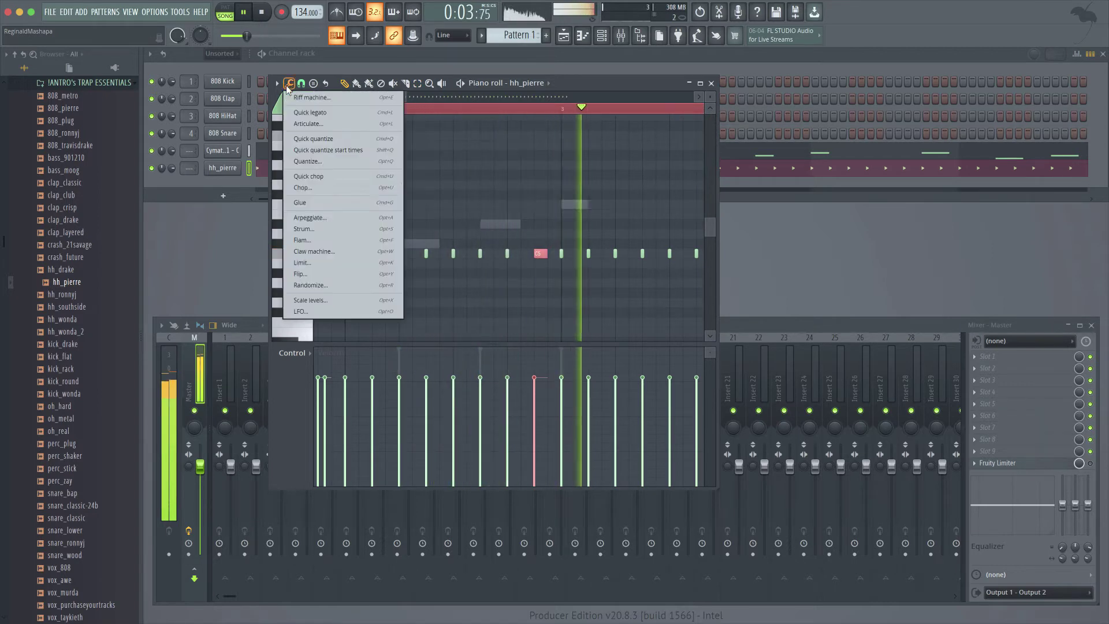
left_click(365, 191)
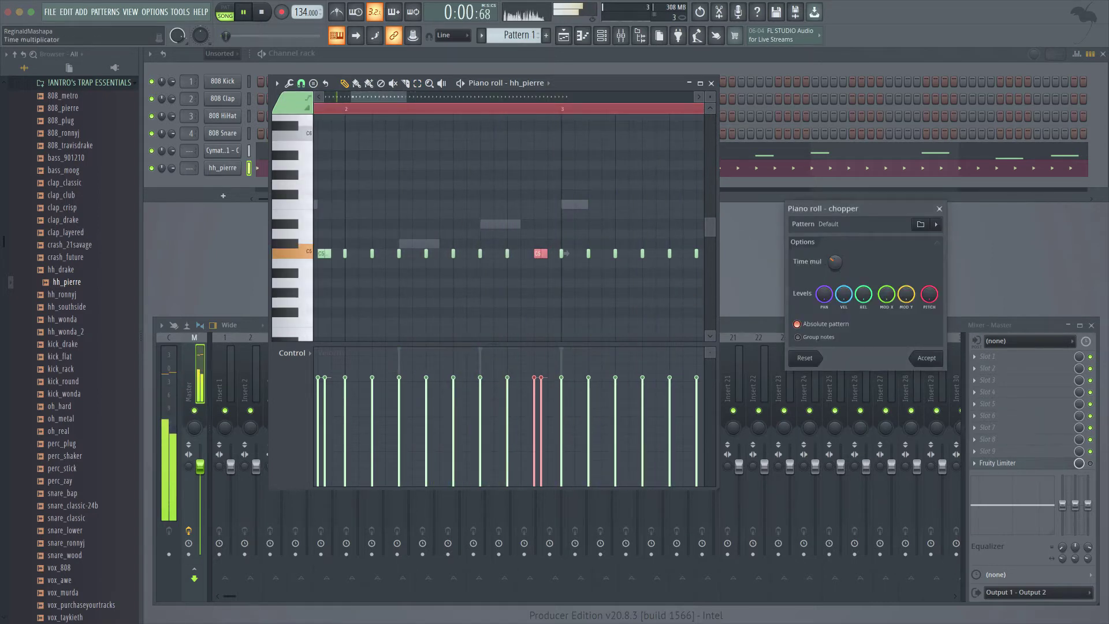
left_click_drag(835, 262, 835, 262)
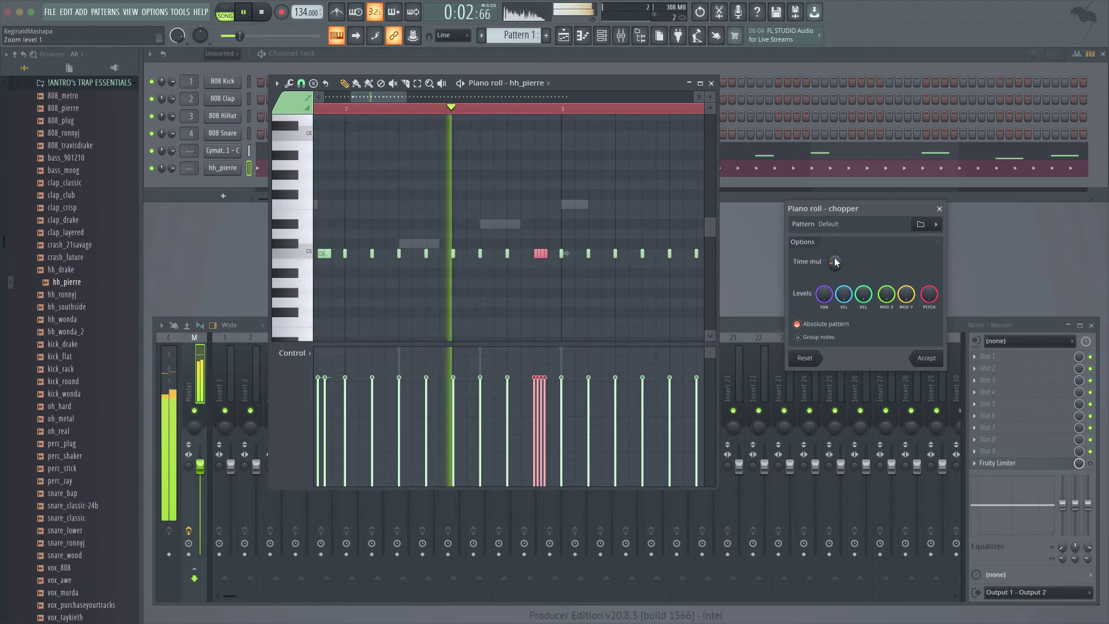
left_click(910, 354)
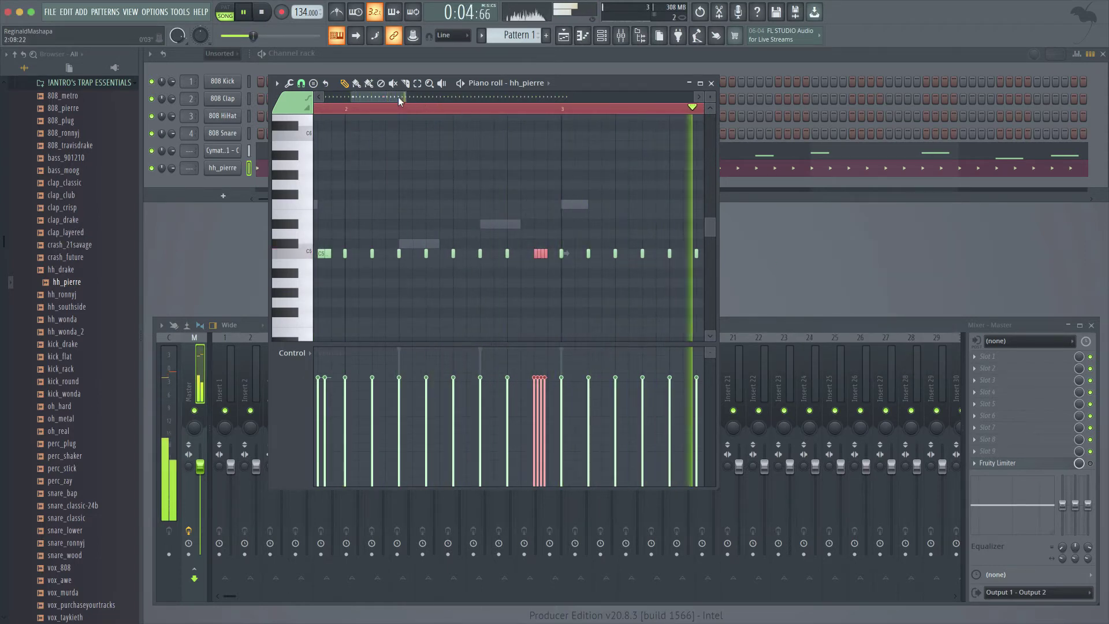
left_click_drag(398, 100, 441, 101)
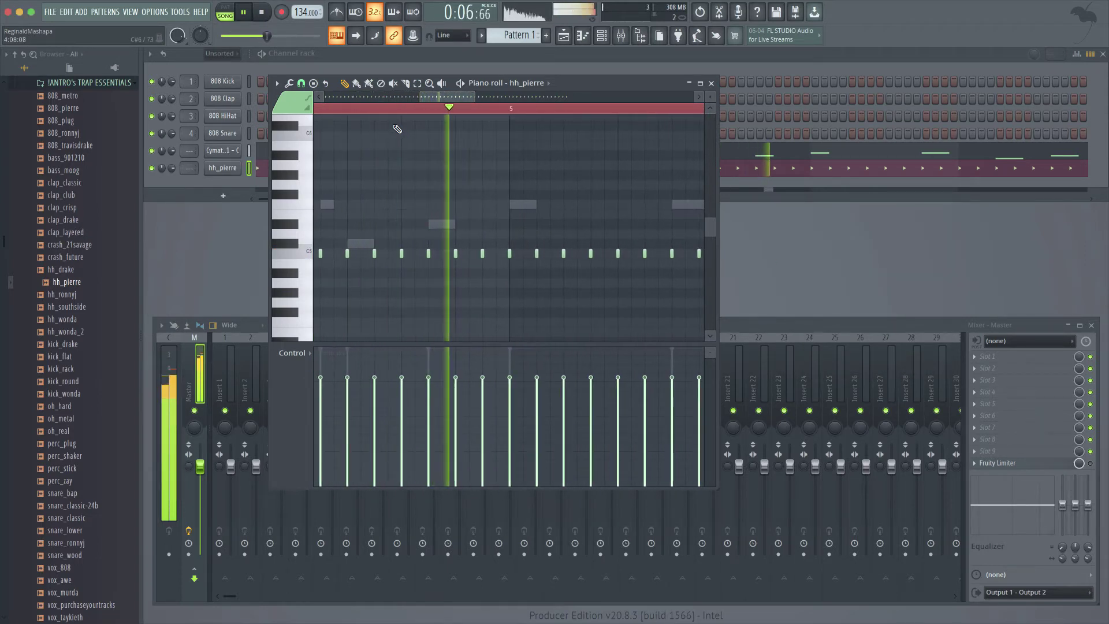
key("space")
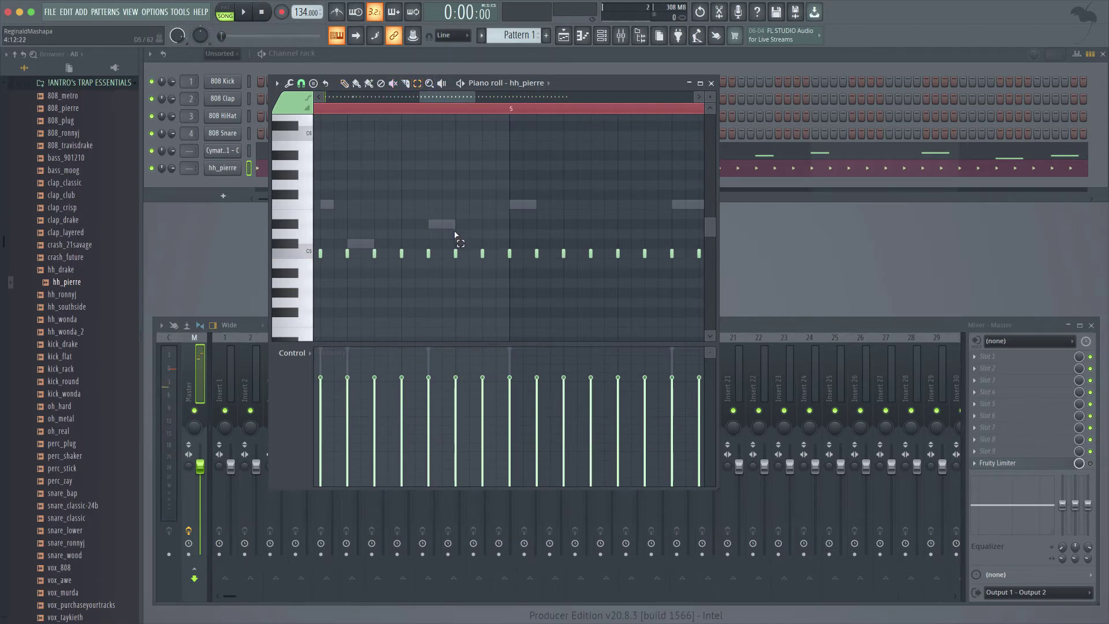
left_click_drag(455, 230, 490, 281)
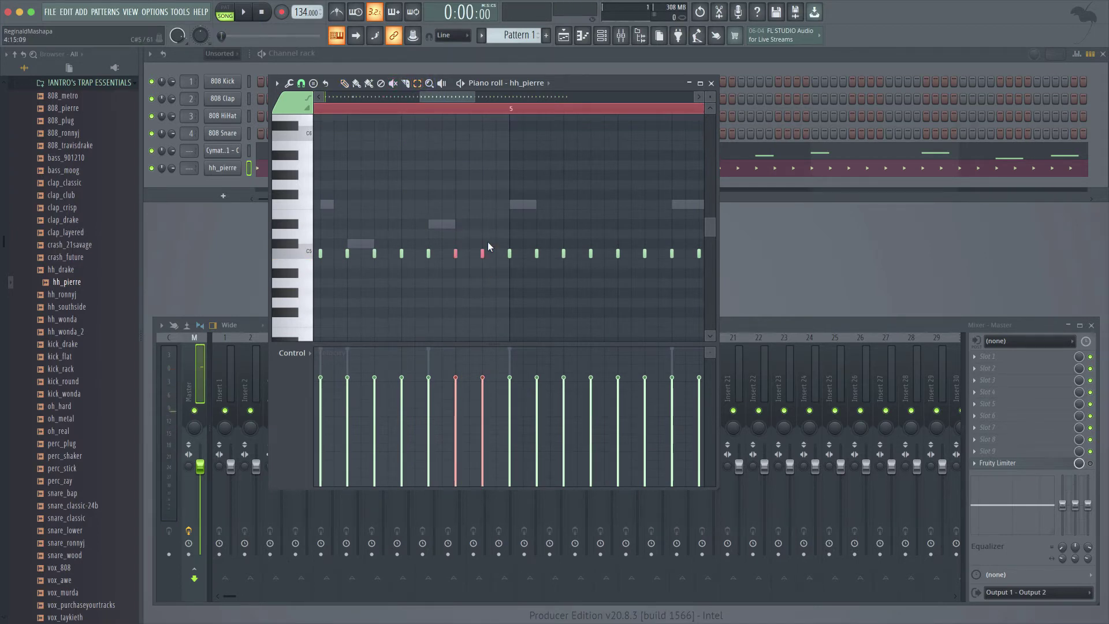
key("alt+u")
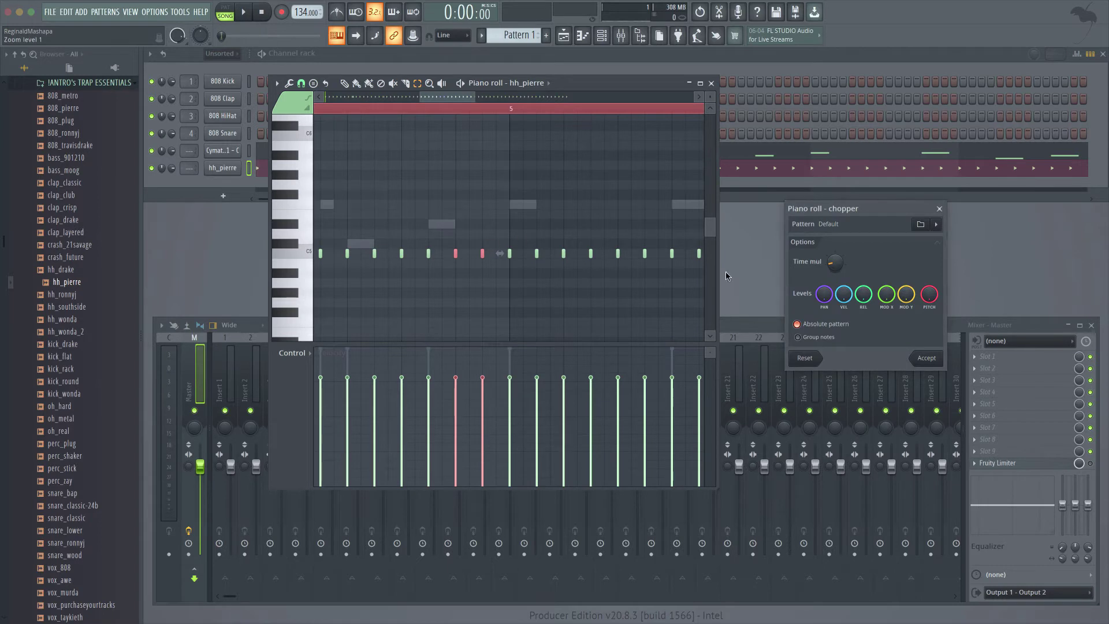
key("space")
left_click_drag(853, 224, 502, 195)
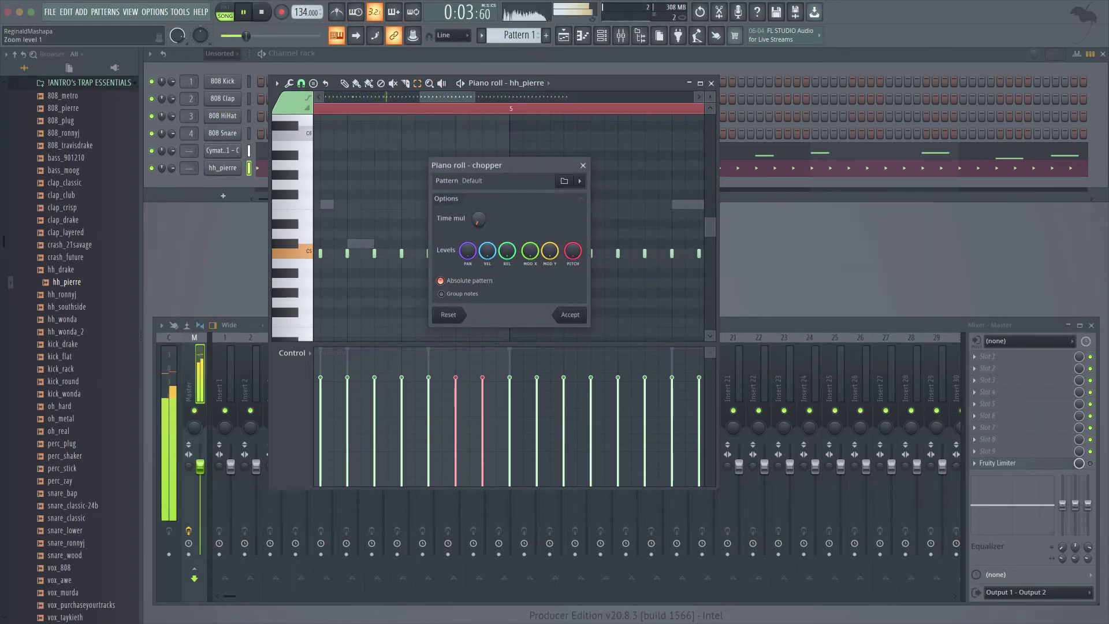
left_click_drag(521, 237, 638, 231)
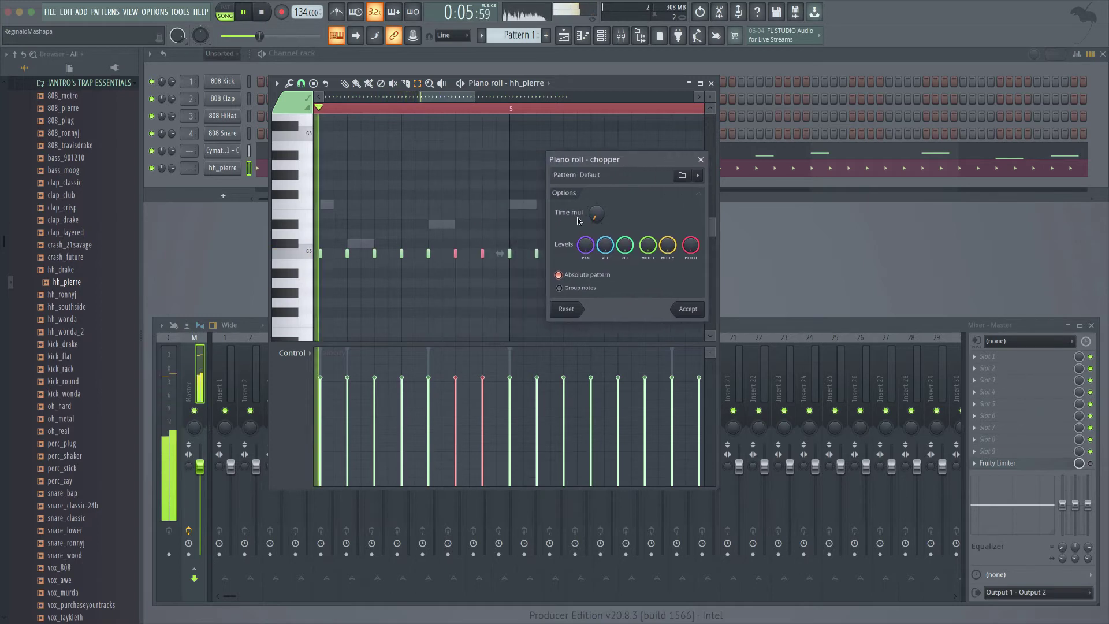
key("Escape")
key("space")
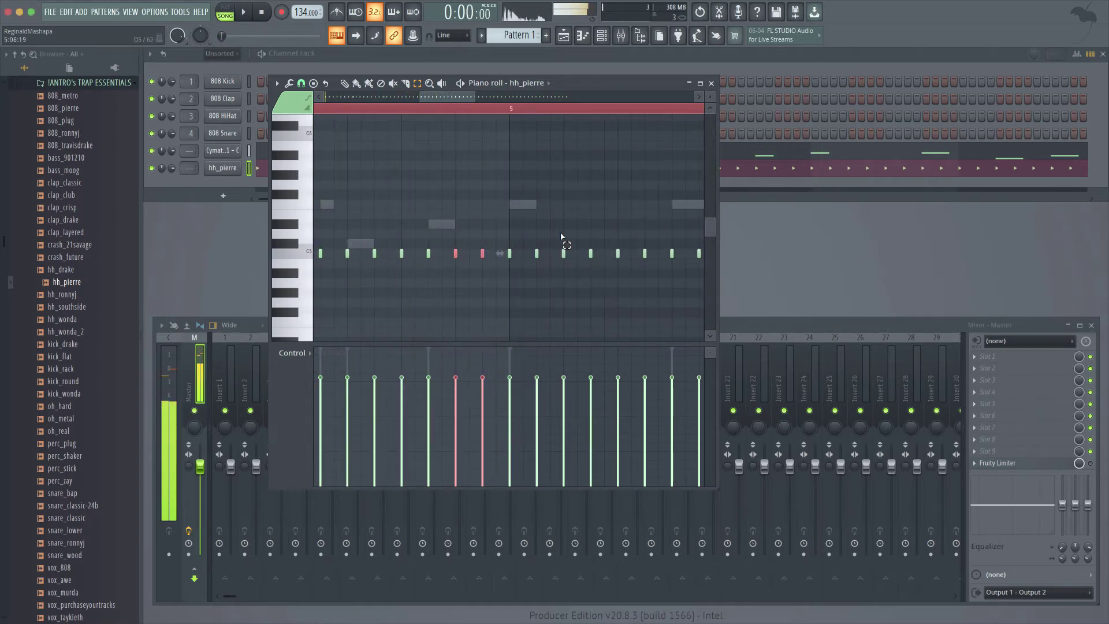
left_click(465, 253)
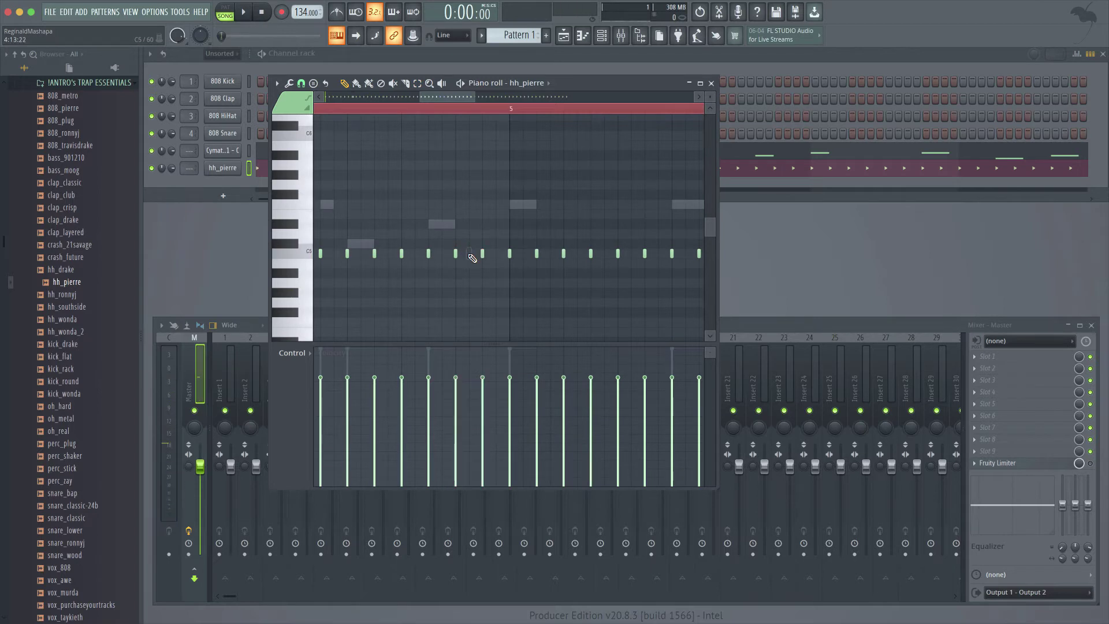
- Select the last two hi-hats of bar 4, lengthen them and chop each into a four-hit roll
left_click_drag(453, 214, 486, 255)
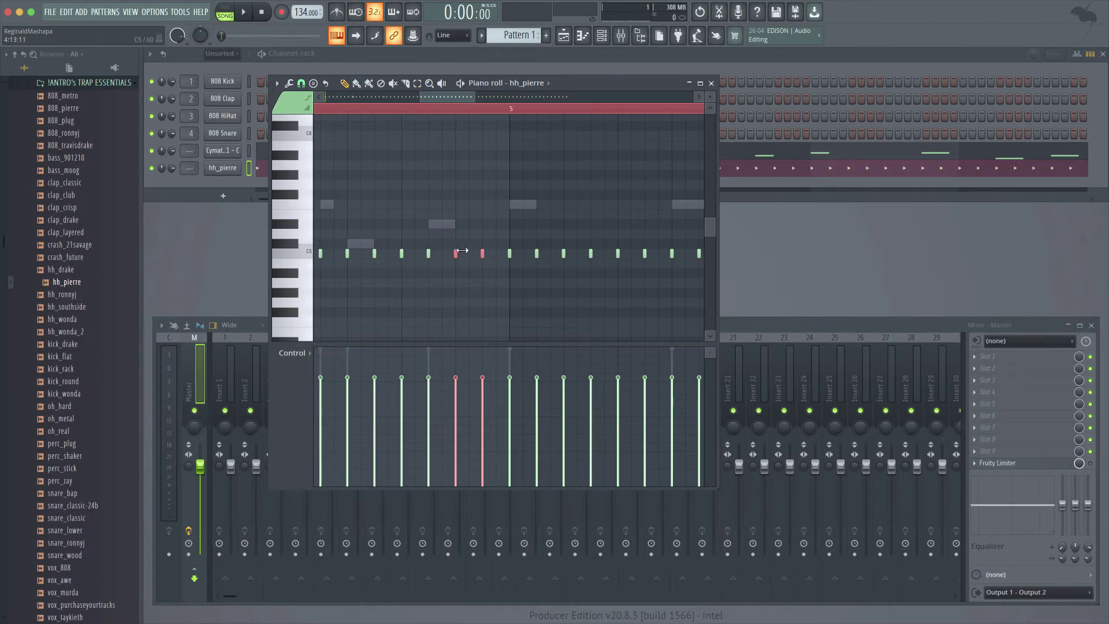
left_click(278, 84)
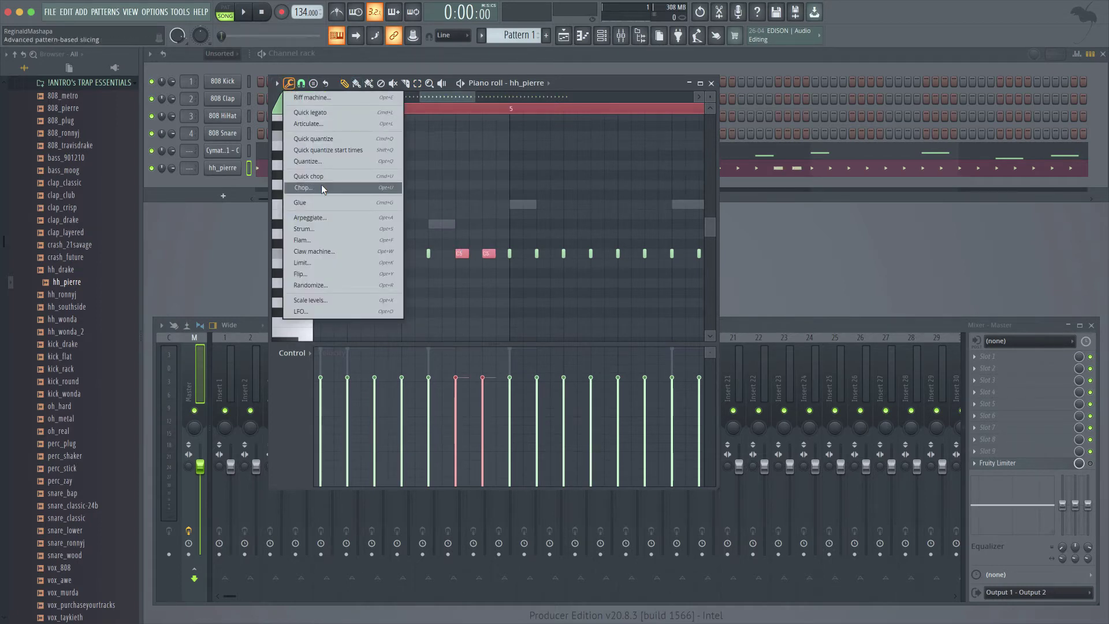
left_click(324, 188)
key("space")
left_click(686, 312)
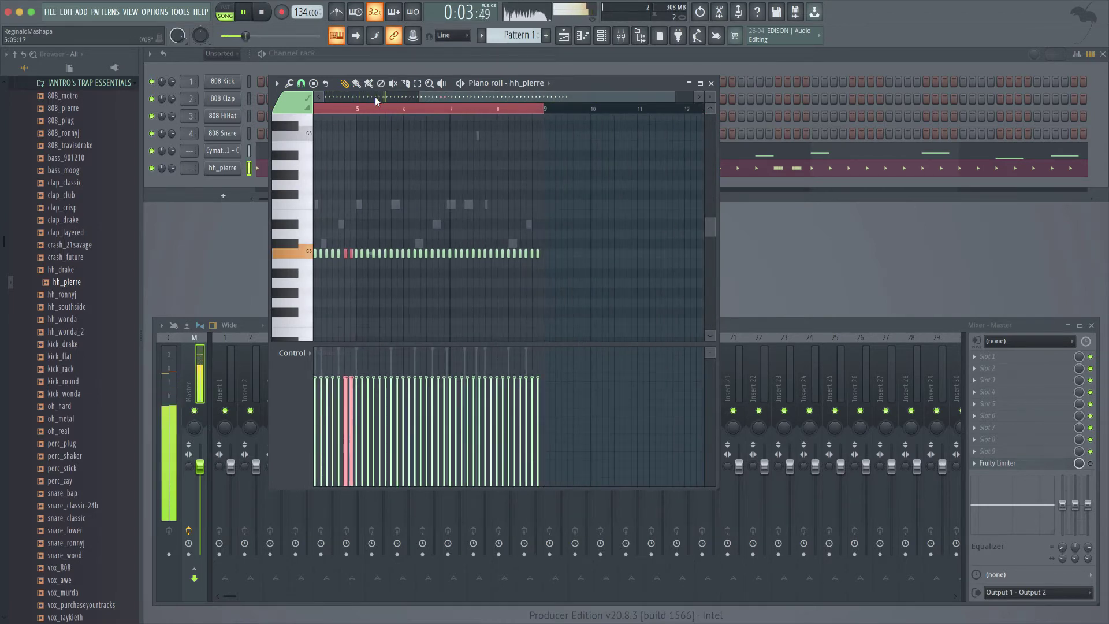
- Delete all hi-hat notes from bar 5 onward and extend the final roll to the end of bar 4
left_click_drag(588, 160, 357, 265)
key("Delete")
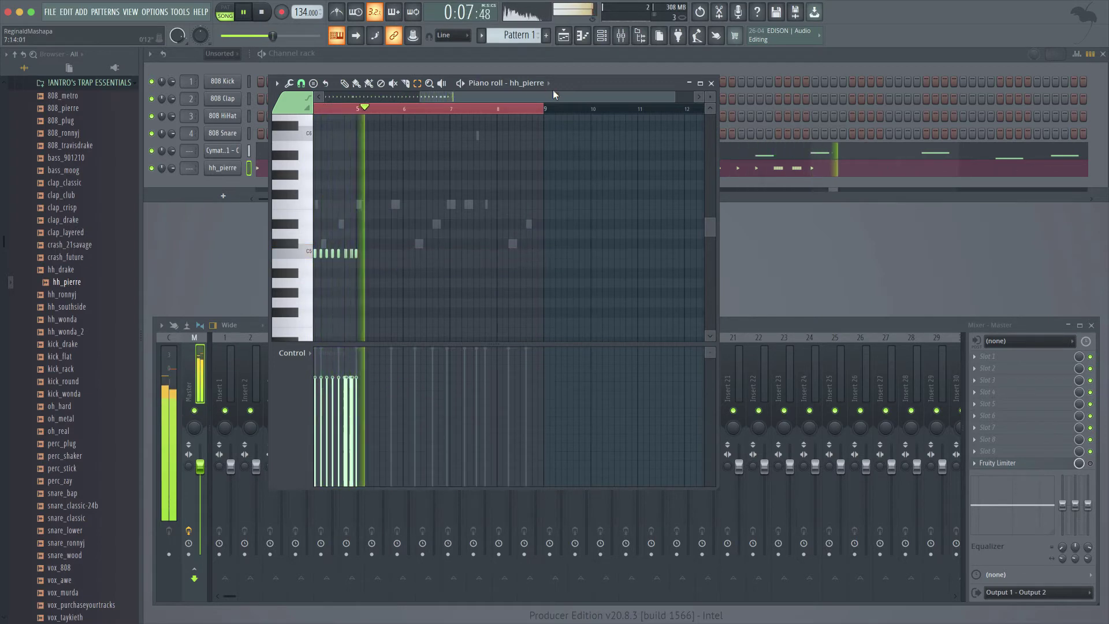
left_click_drag(674, 100, 451, 133)
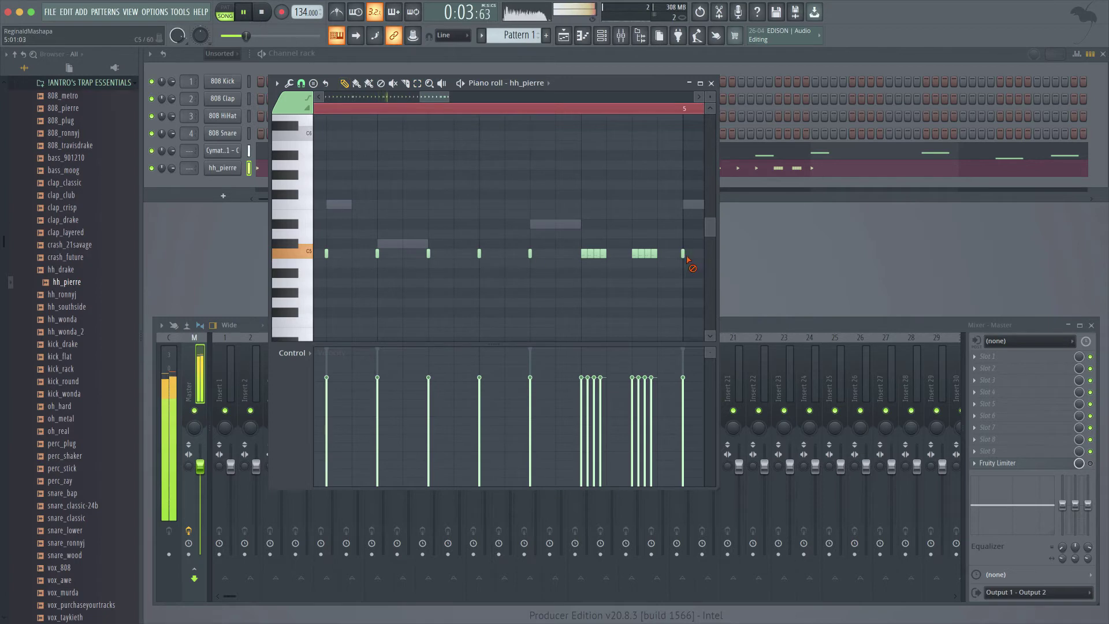
left_click(498, 114)
- Select the hi-hat notes of bars 1 to 4, duplicate them into bars 5 to 8 and play the result
left_click_drag(448, 97, 584, 108)
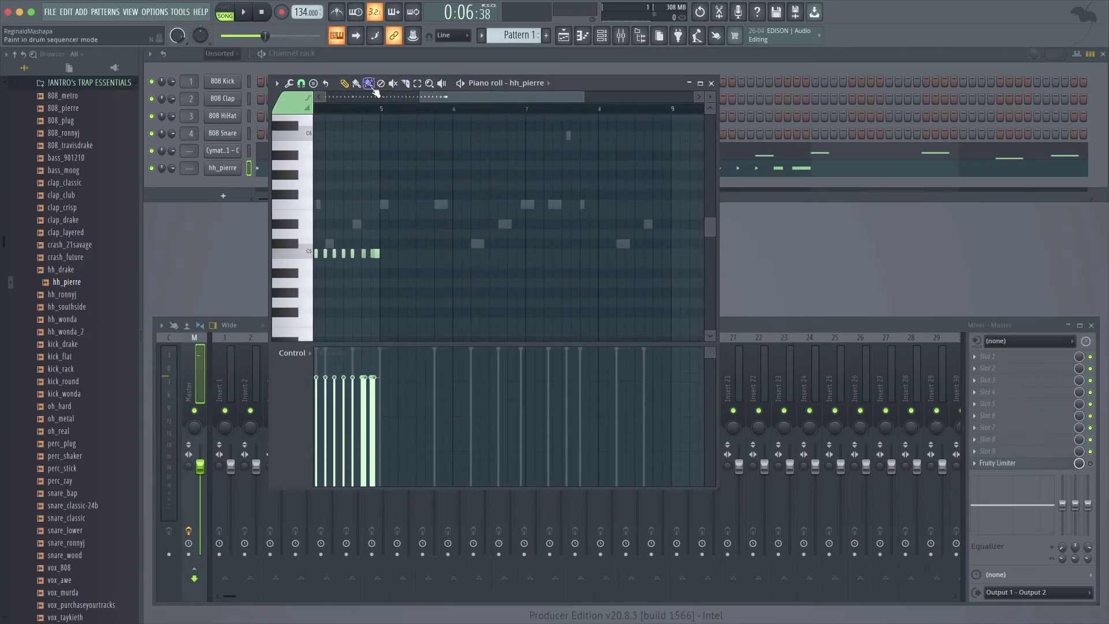
left_click_drag(441, 207, 294, 324)
key("space")
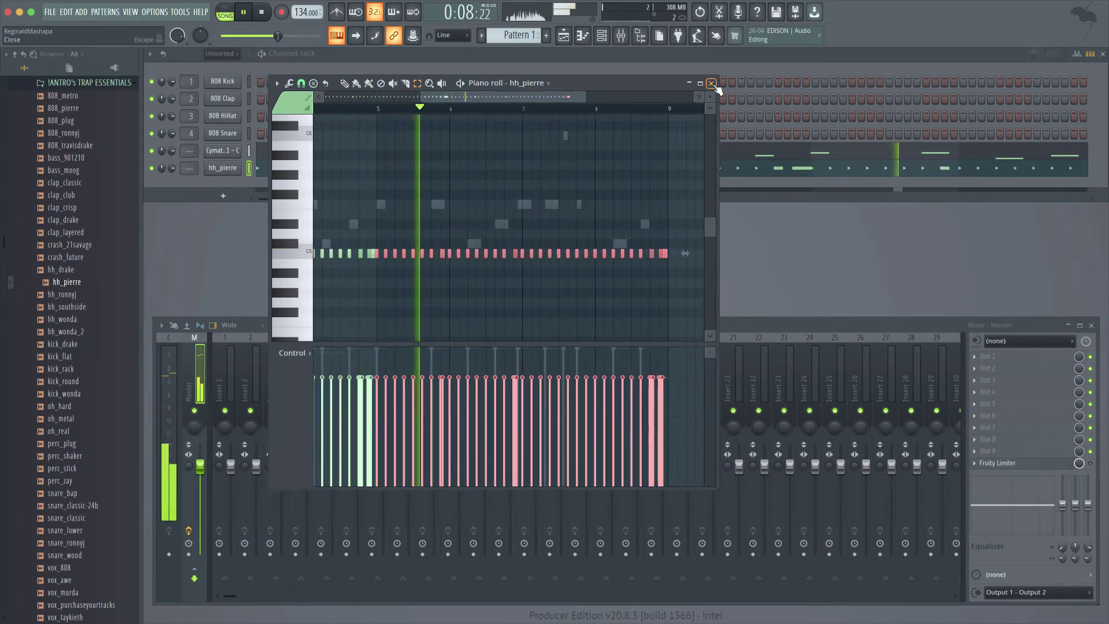
- Close the piano roll and add Cymatics - Champagne Clap from the Black Friday 2020 Teaser Pack as a new channel
left_click(693, 85)
left_click(55, 82)
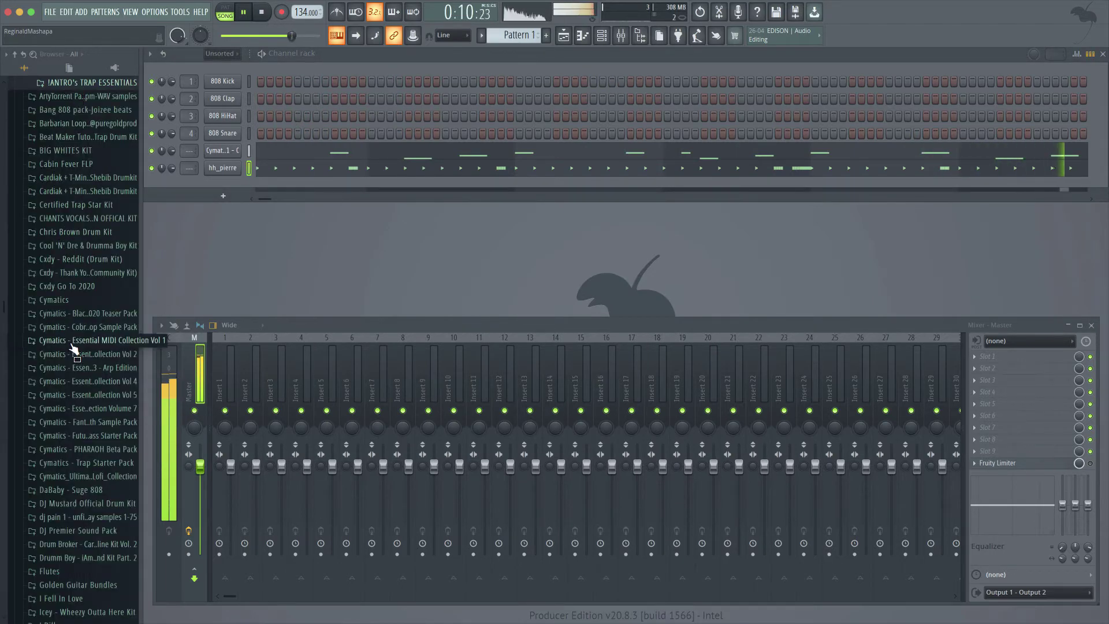
left_click(574, 153)
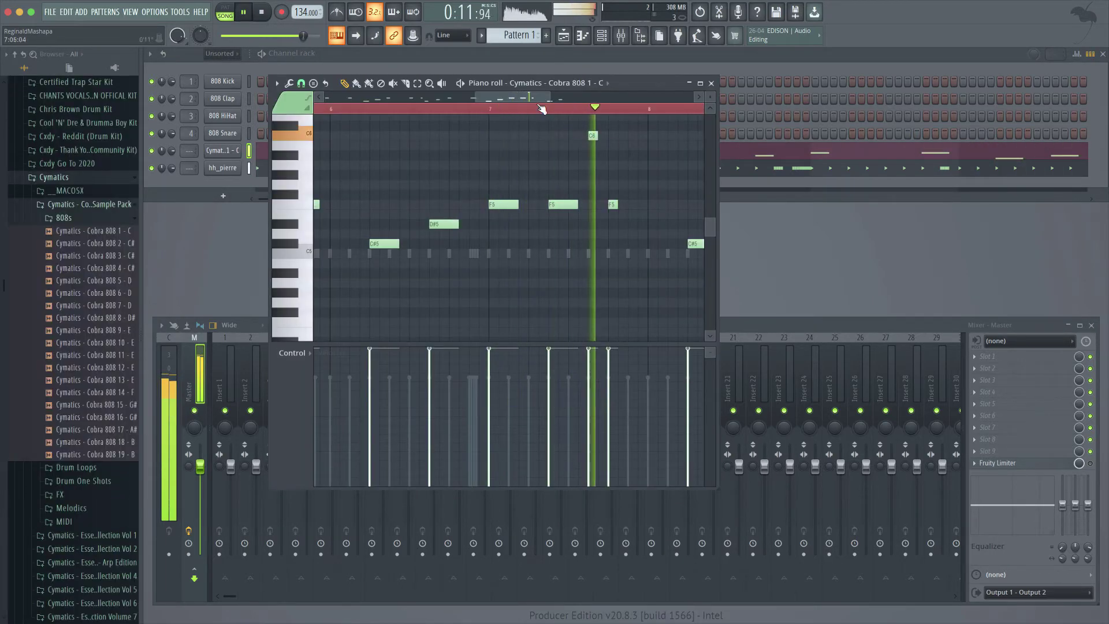
left_click(710, 83)
key("space")
left_click(89, 177)
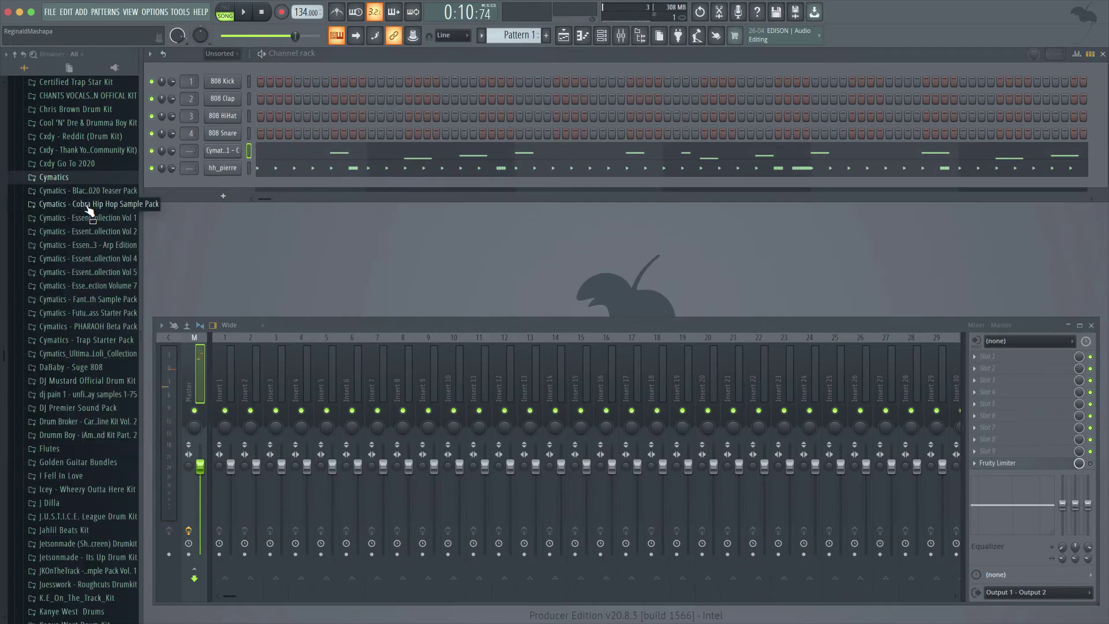
left_click(95, 207)
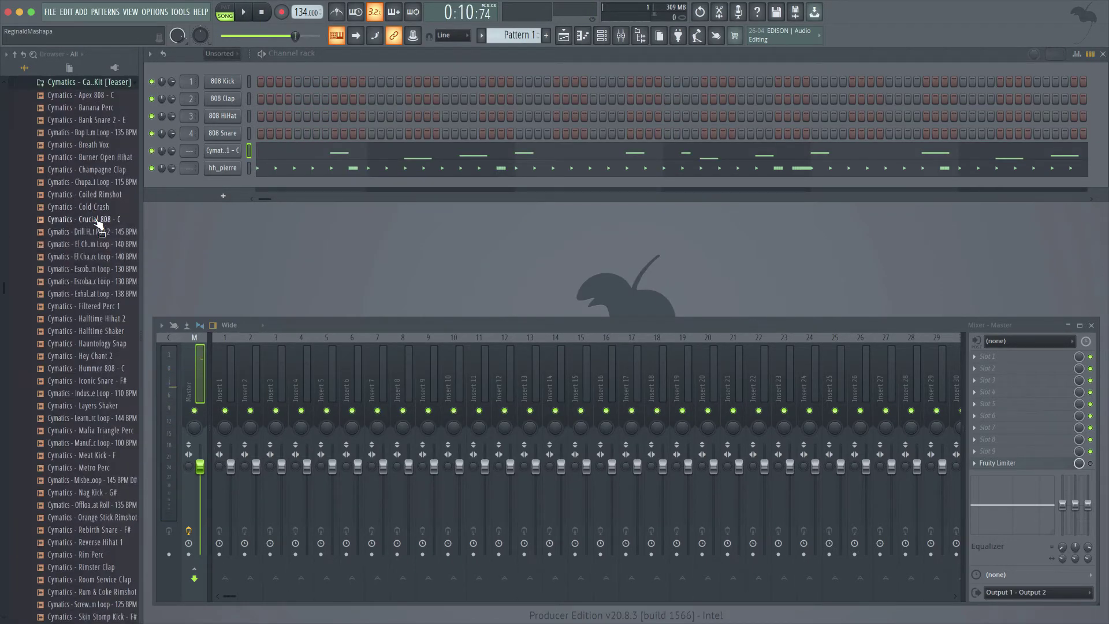
left_click(101, 173)
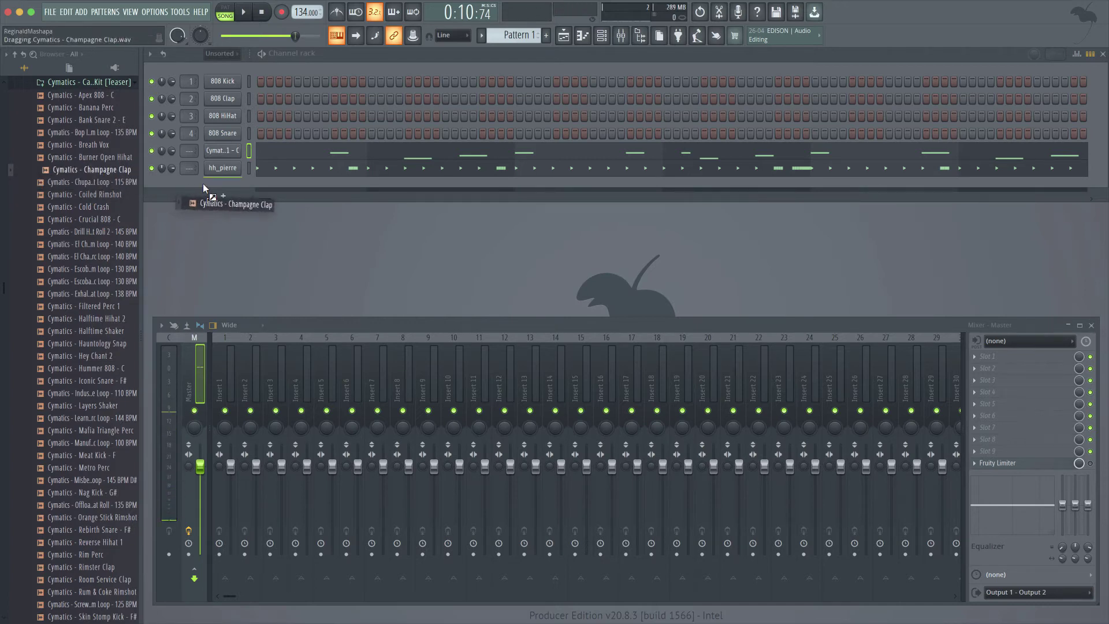
left_click_drag(203, 182, 203, 183)
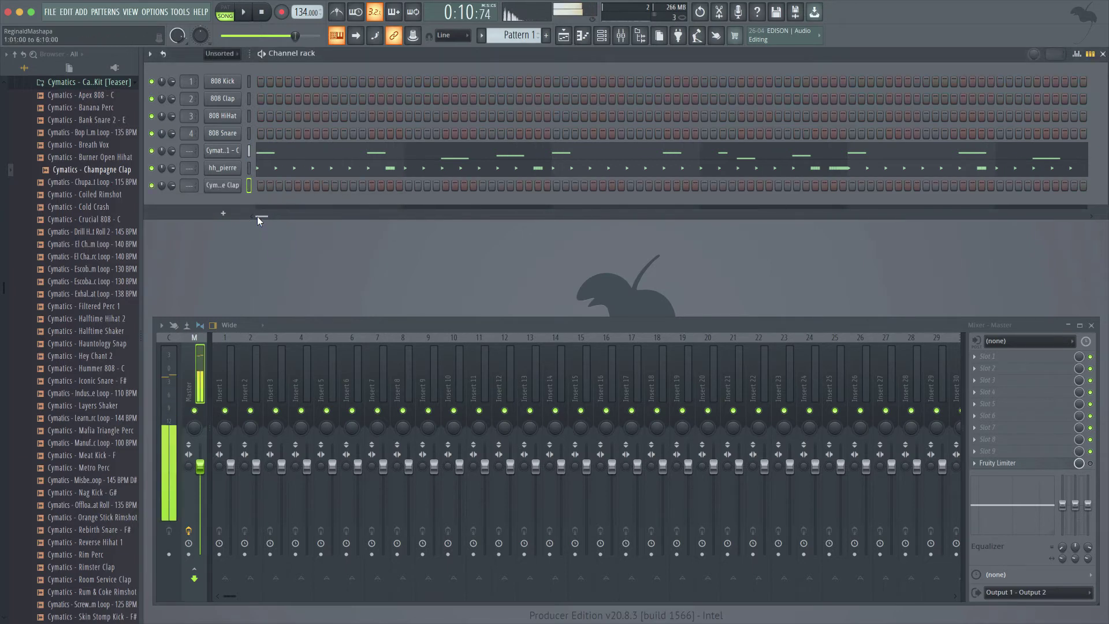
- Place a Champagne Clap hit on beat 3 of every bar from bar 1 to bar 8
left_click(334, 185)
left_click(482, 185)
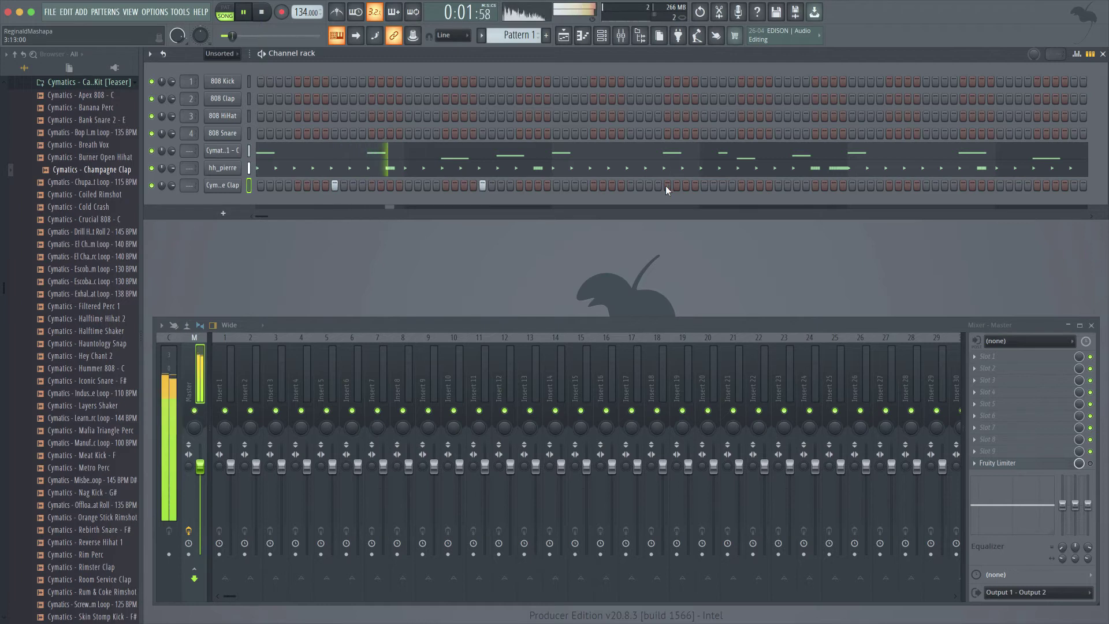
left_click(630, 185)
left_click(778, 184)
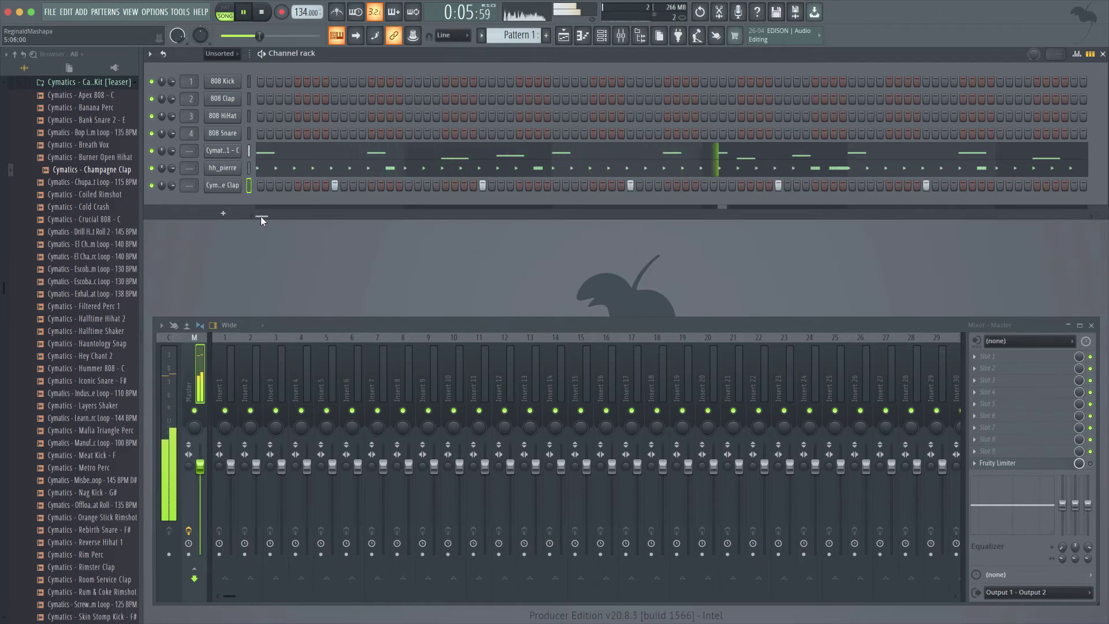
left_click_drag(261, 216, 283, 216)
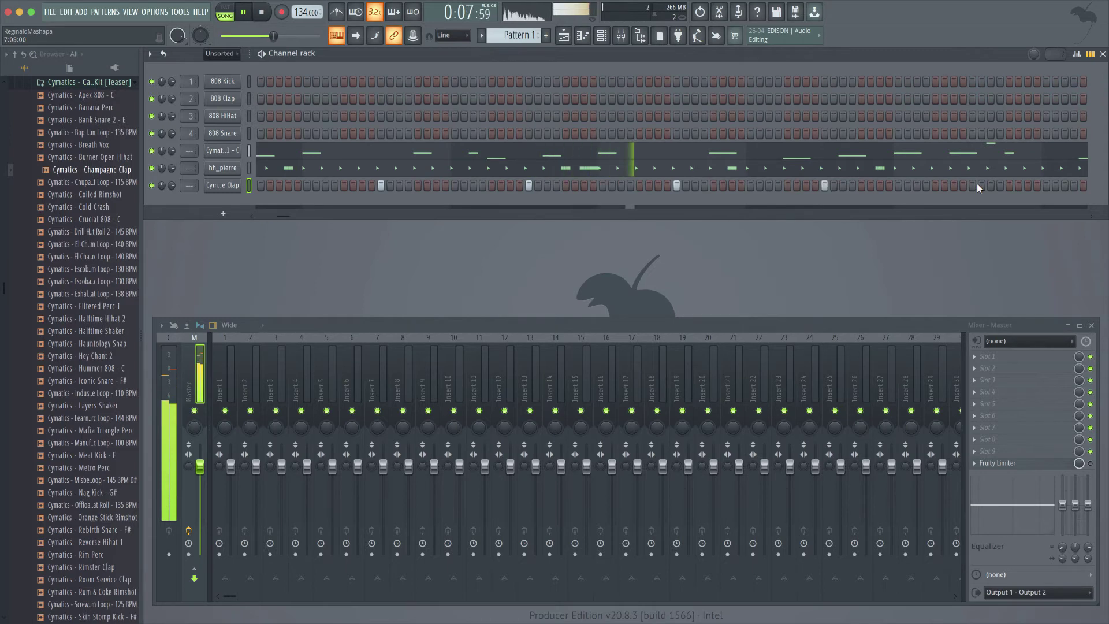
left_click_drag(292, 217, 321, 216)
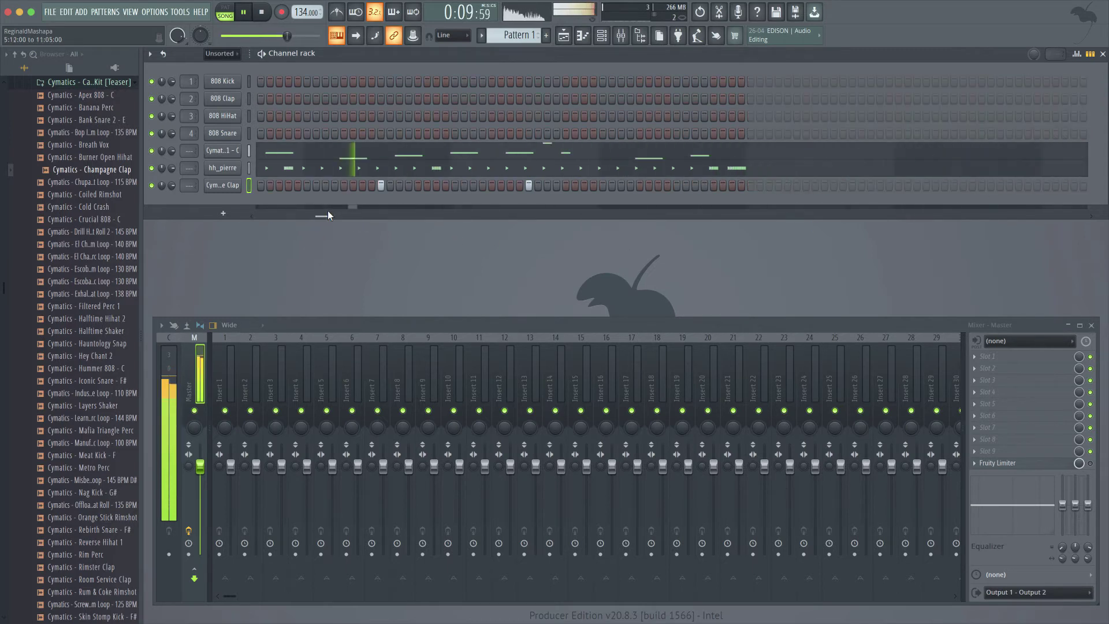
left_click(676, 184)
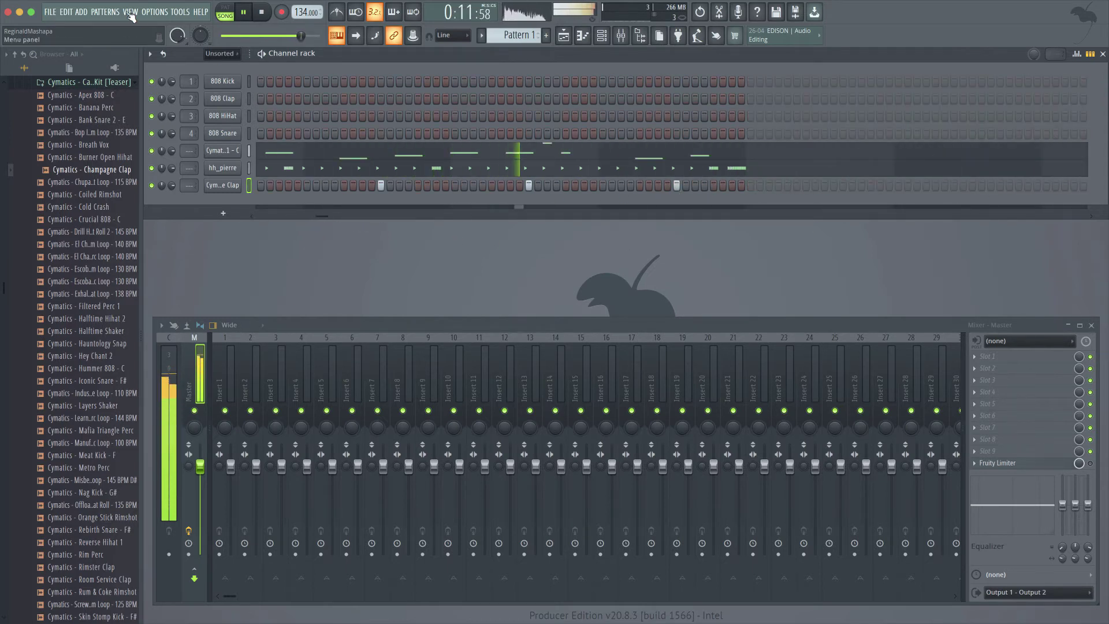
- Open the playlist and slice the gunna loop clip on Track 1 at bar 5
left_click(130, 12)
left_click(138, 38)
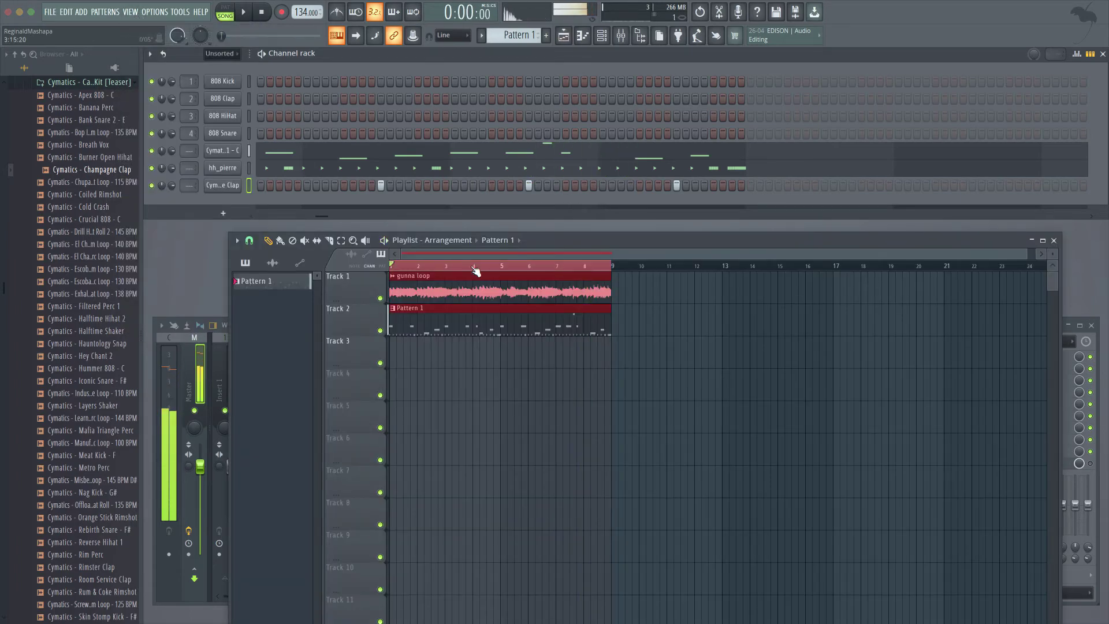
key("space")
key("space")
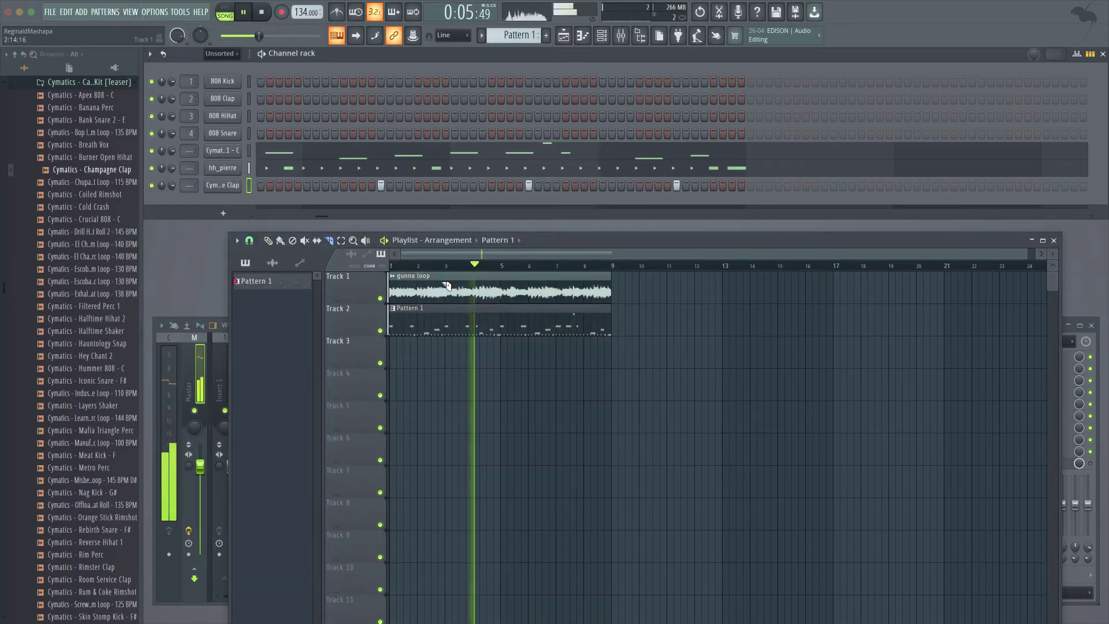
left_click(510, 301)
key("space")
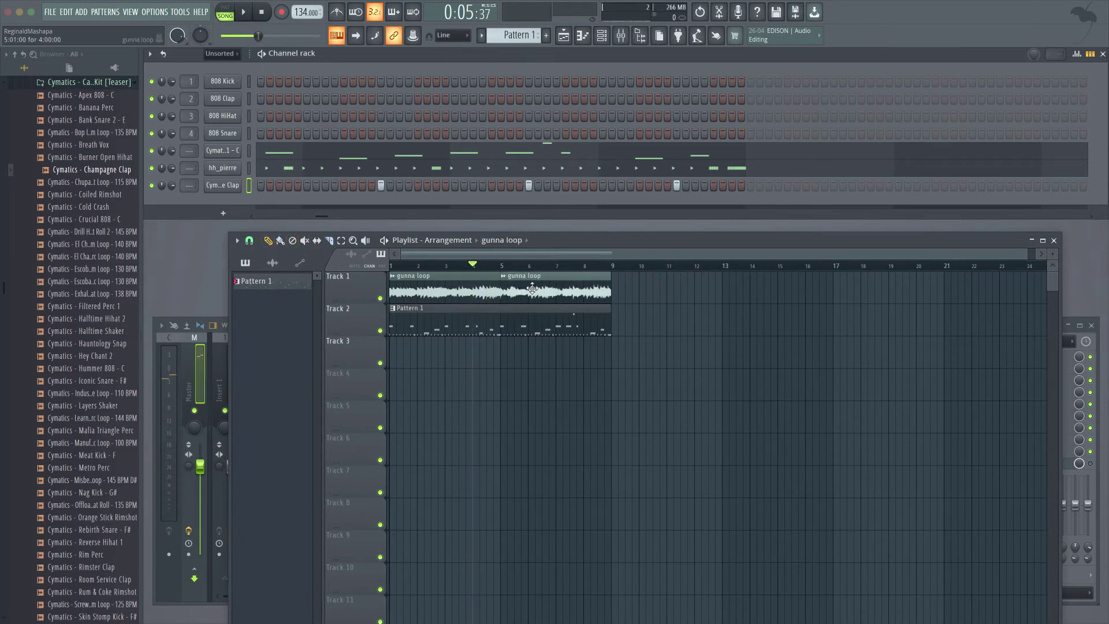
- Move the second half of the gunna loop to bar 9 and fill the gap at bar 5 with another four-bar clip
left_click_drag(532, 289, 642, 290)
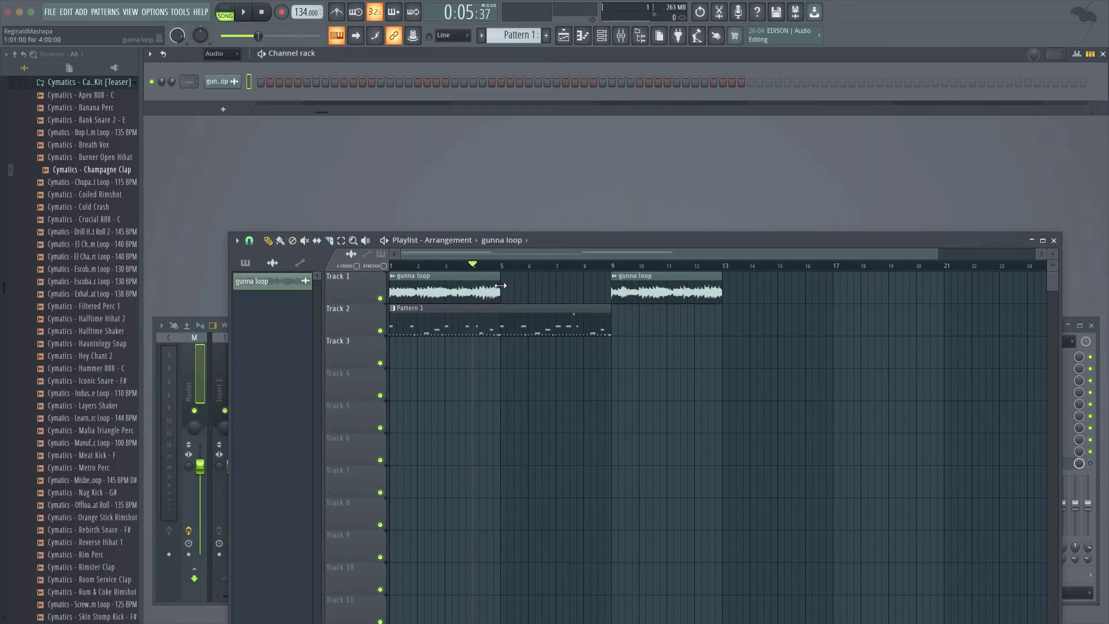
left_click(501, 285)
key("space")
key("space")
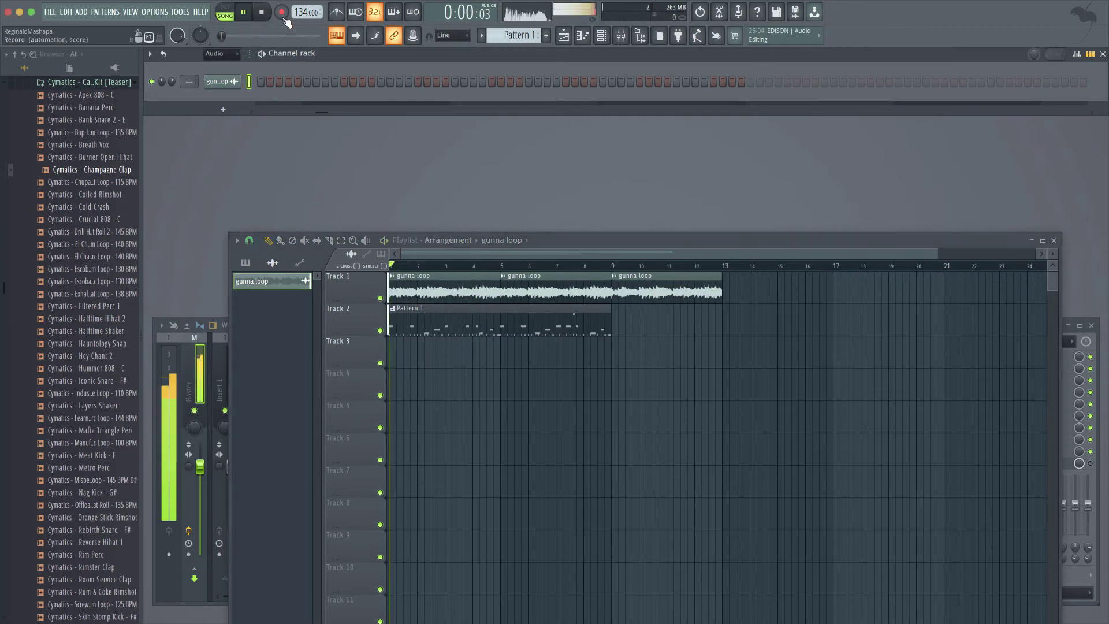
- Show all channels in the channel rack and add snare_wood from the !ANTRO's TRAP ESSENTIALS kit as a new channel
left_click(221, 53)
left_click(222, 67)
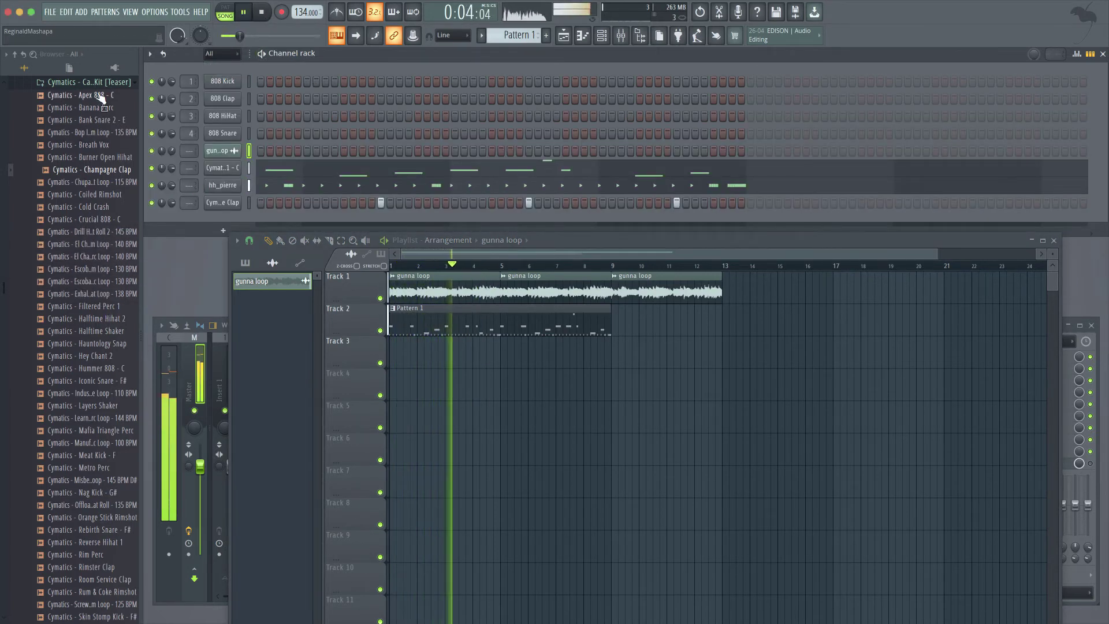
left_click(84, 82)
scroll(104, 181, "up", 4)
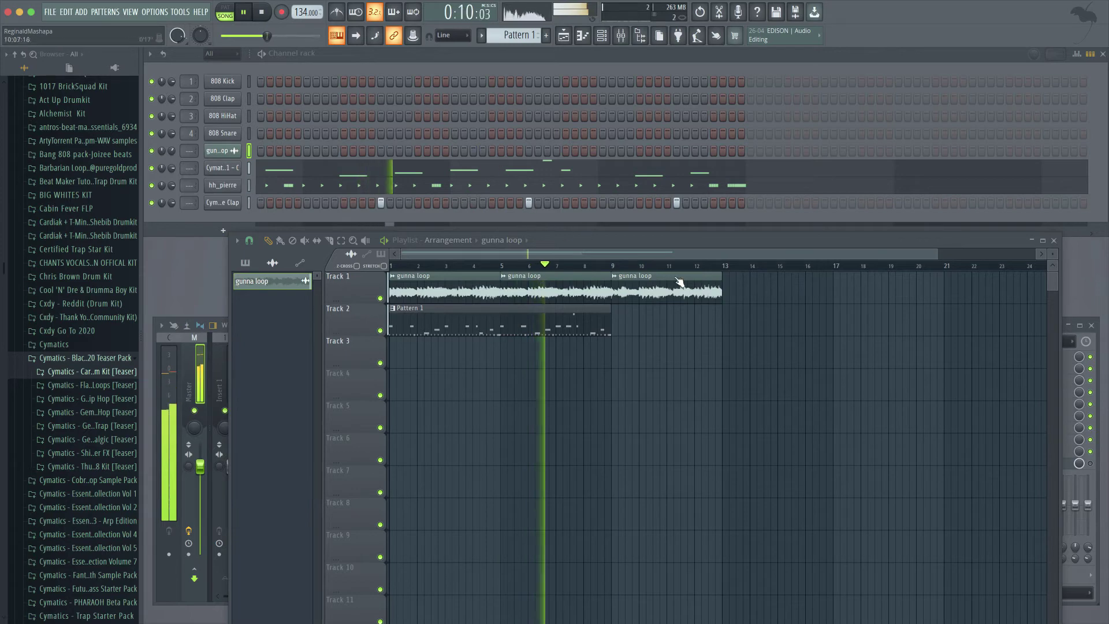
key("space")
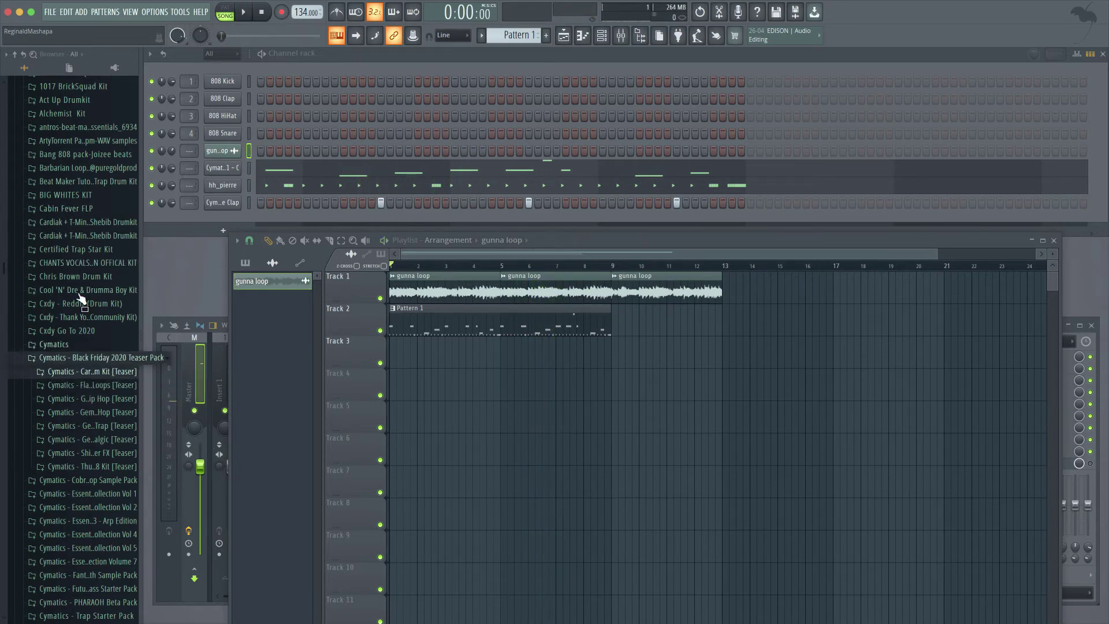
scroll(81, 298, "up", 10)
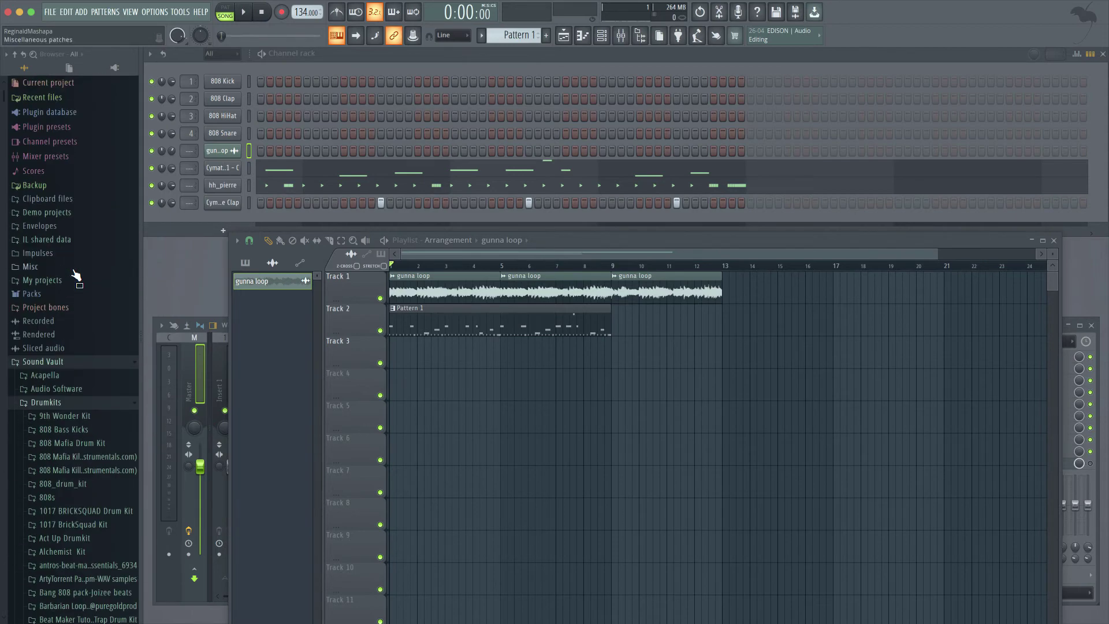
scroll(77, 276, "down", 5)
left_click(87, 379)
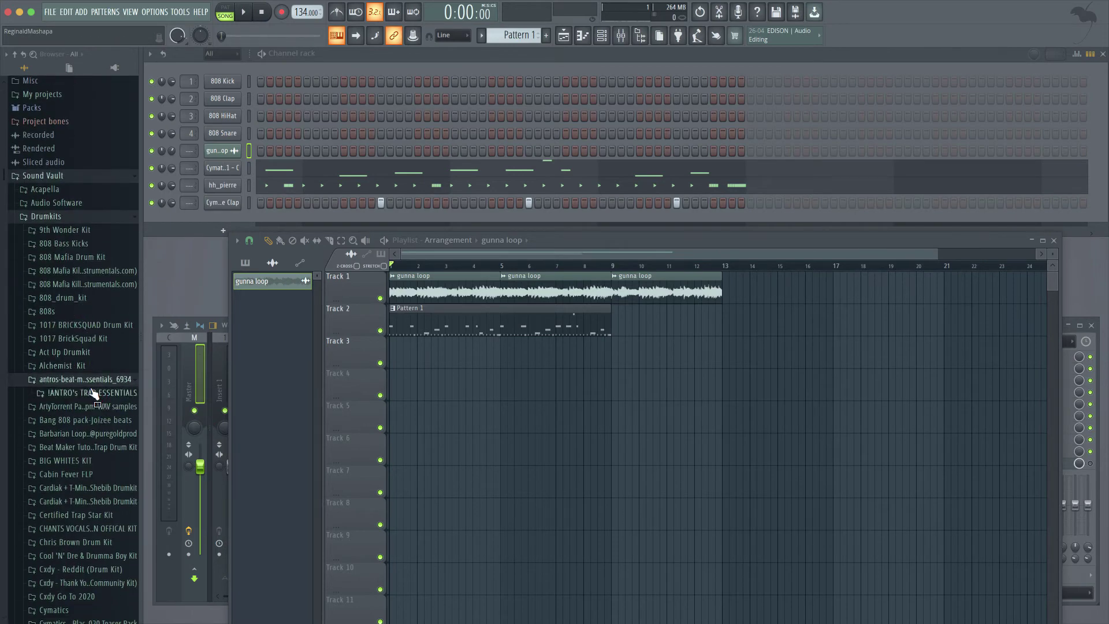
left_click(93, 392)
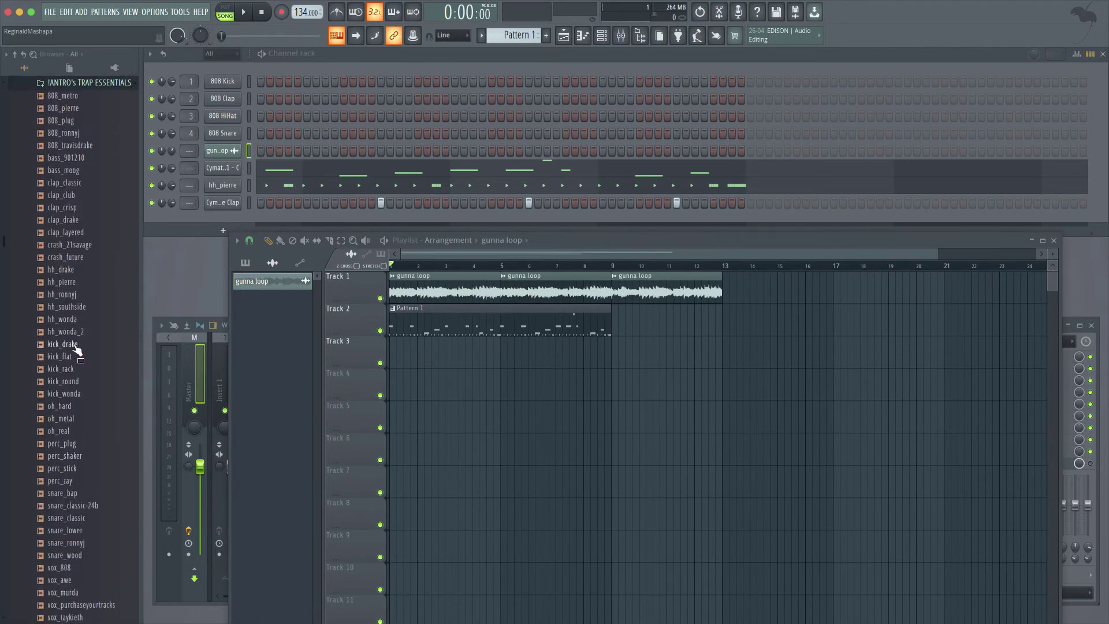
scroll(81, 416, "down", 2)
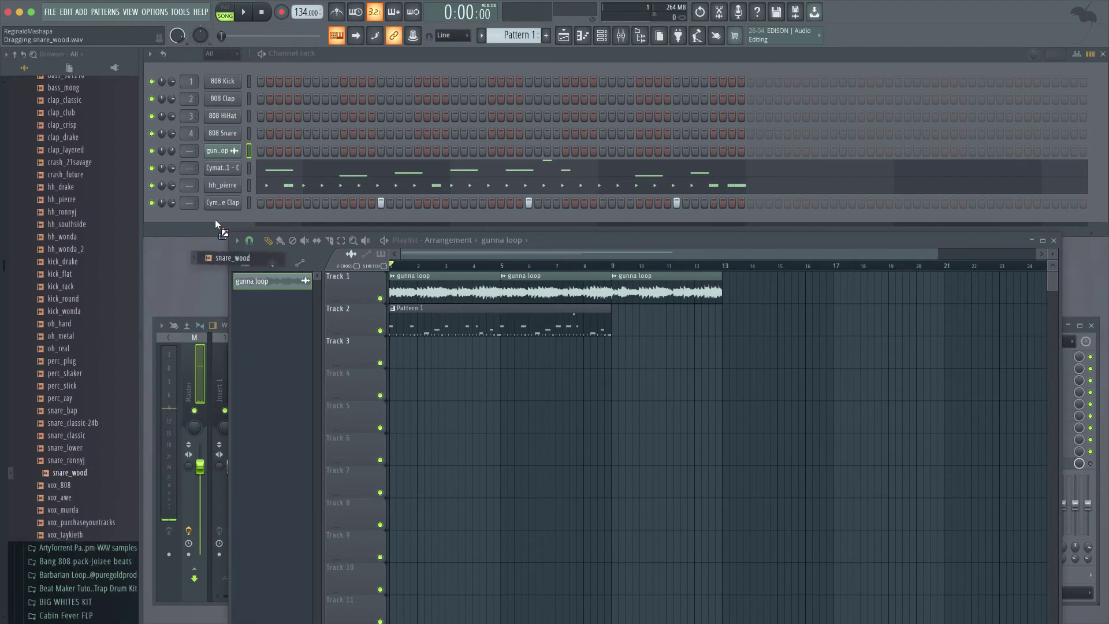
left_click_drag(216, 220, 216, 221)
- Move the playlist window below the channel rack and place snare_wood hits on beat 3 of bars 1 to 3
key("space")
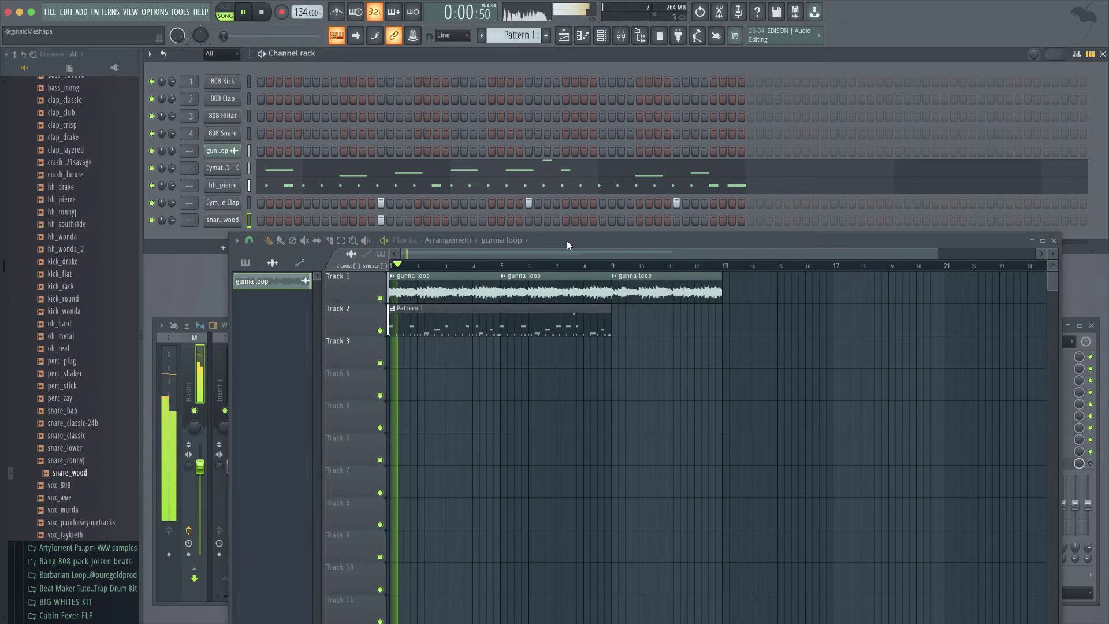
left_click_drag(566, 240, 577, 342)
key("space")
scroll(331, 231, "left", 5)
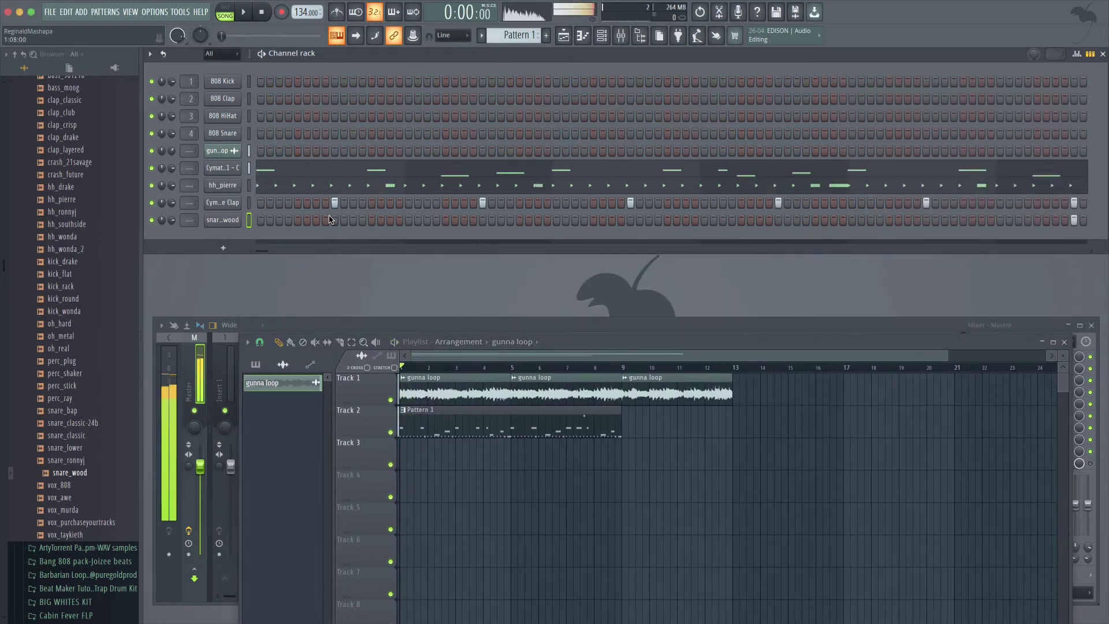
left_click(491, 220)
left_click(482, 220)
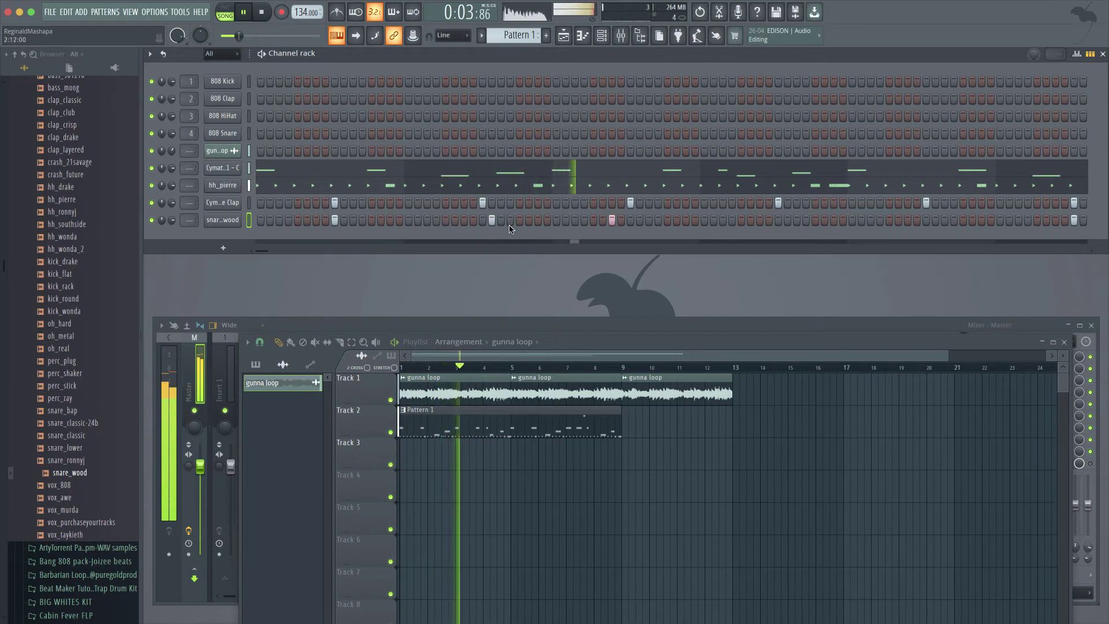
left_click(491, 220)
left_click(629, 220)
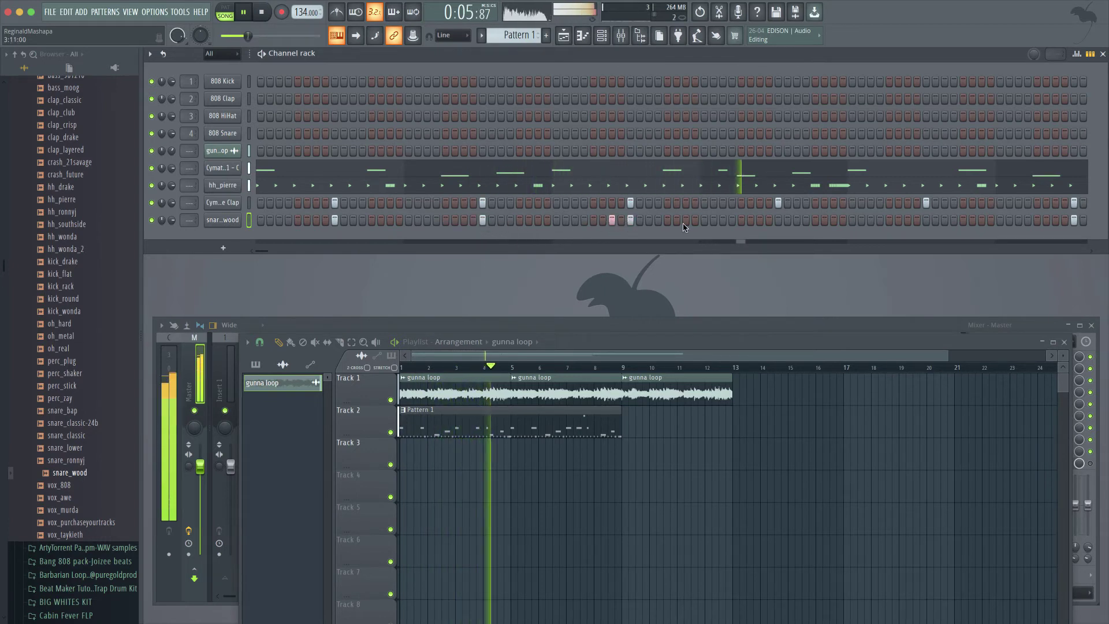
- Add snare_wood hits on beat 3 of bars 4, 5, 7 and 8, plus the third step of bars 4, 6 and 8
left_click(722, 220)
left_click(777, 220)
left_click(925, 220)
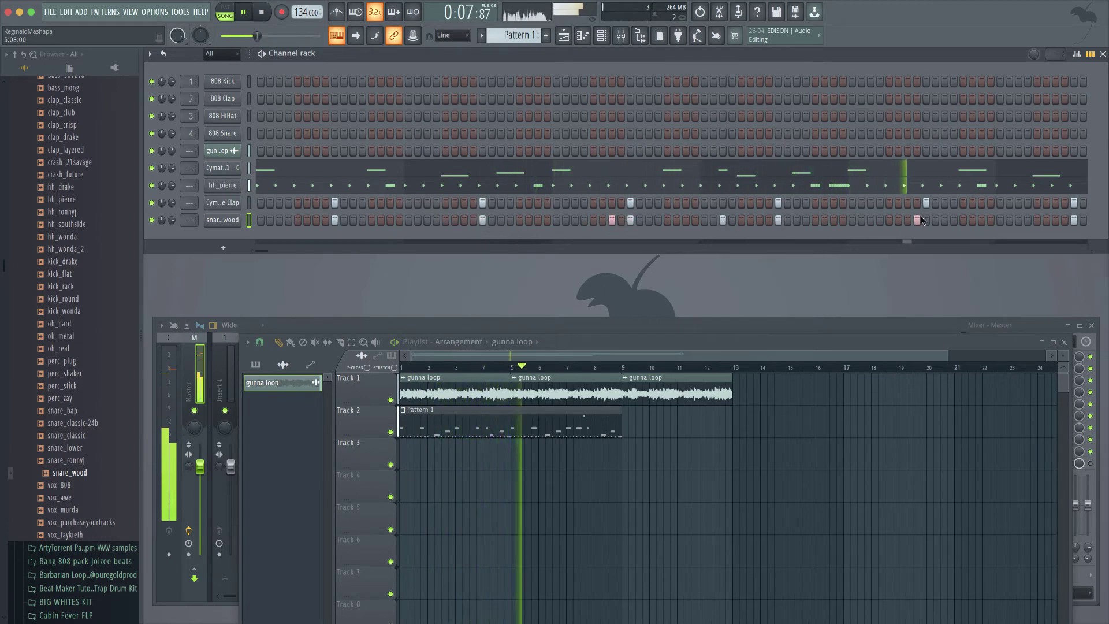
left_click(1018, 220)
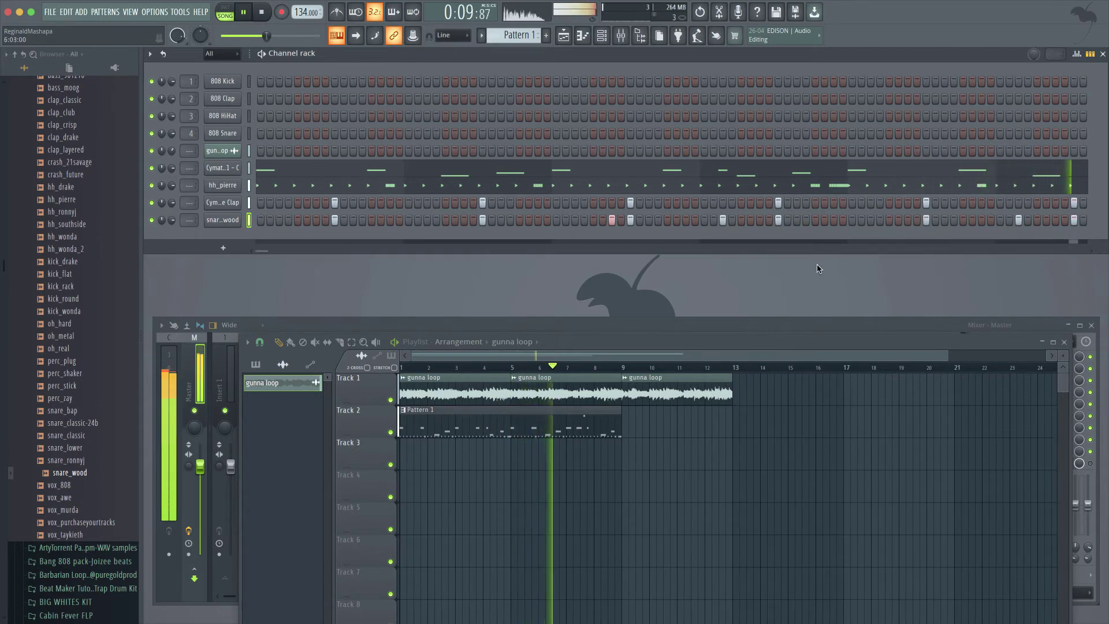
left_click_drag(256, 251, 286, 248)
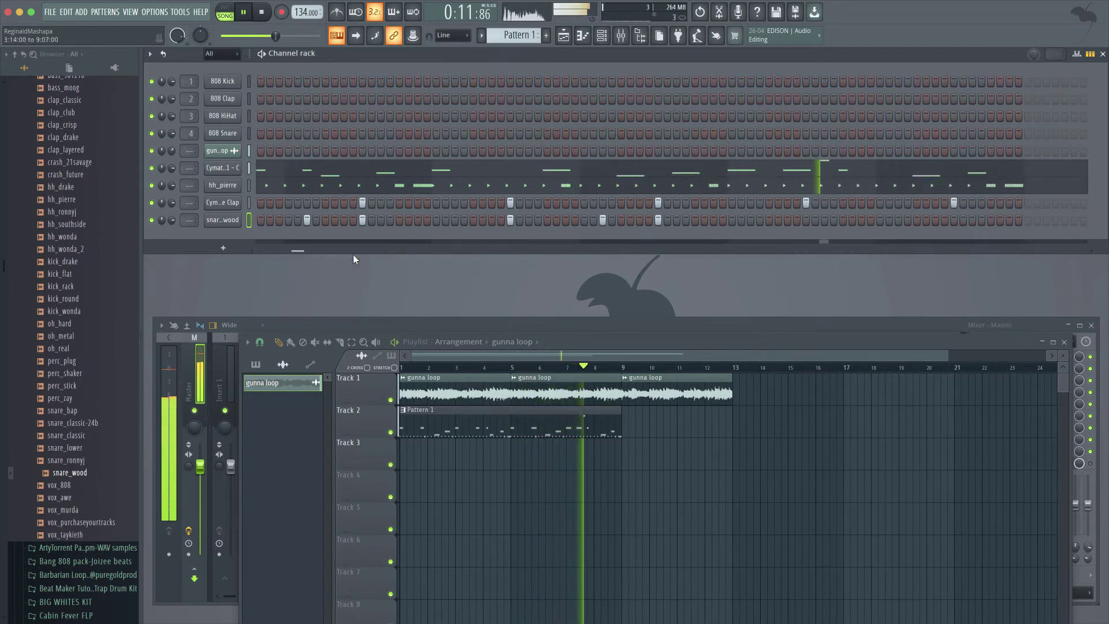
left_click(805, 220)
left_click(898, 220)
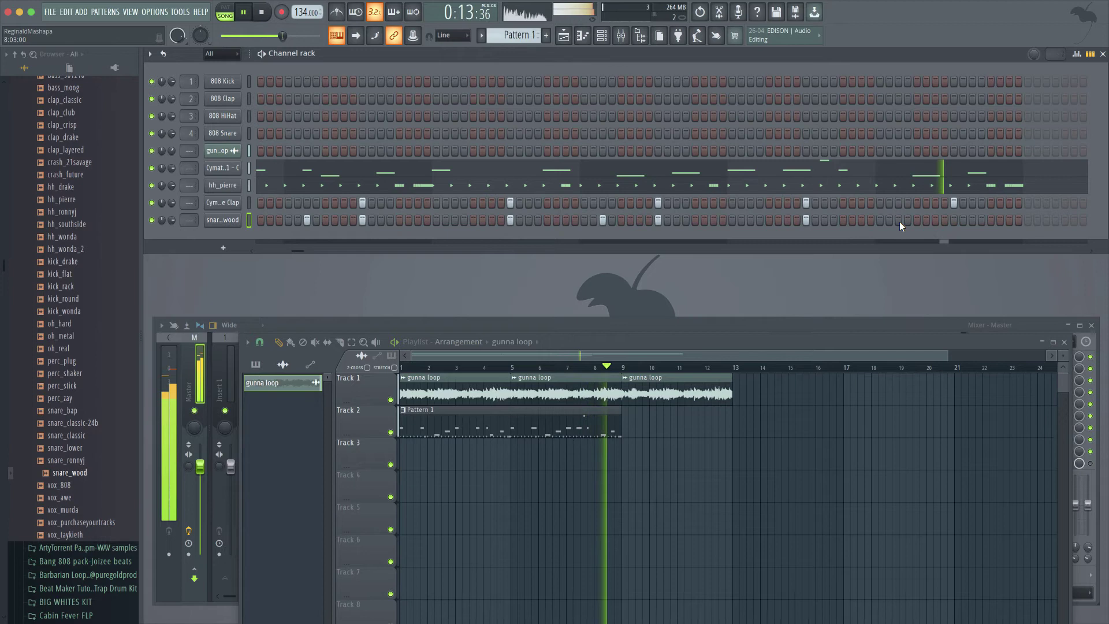
left_click(952, 221)
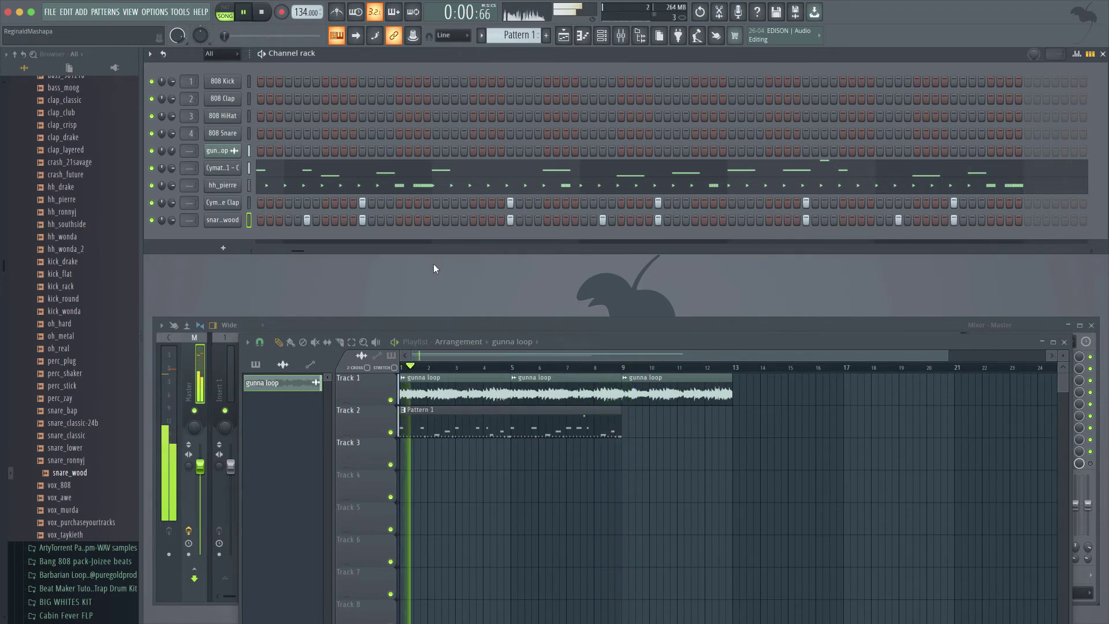
- Lower the snare_wood channel's volume slightly and collapse the antros-beat-maker-essentials kit folder
left_click_drag(171, 221, 172, 229)
scroll(92, 262, "up", 10)
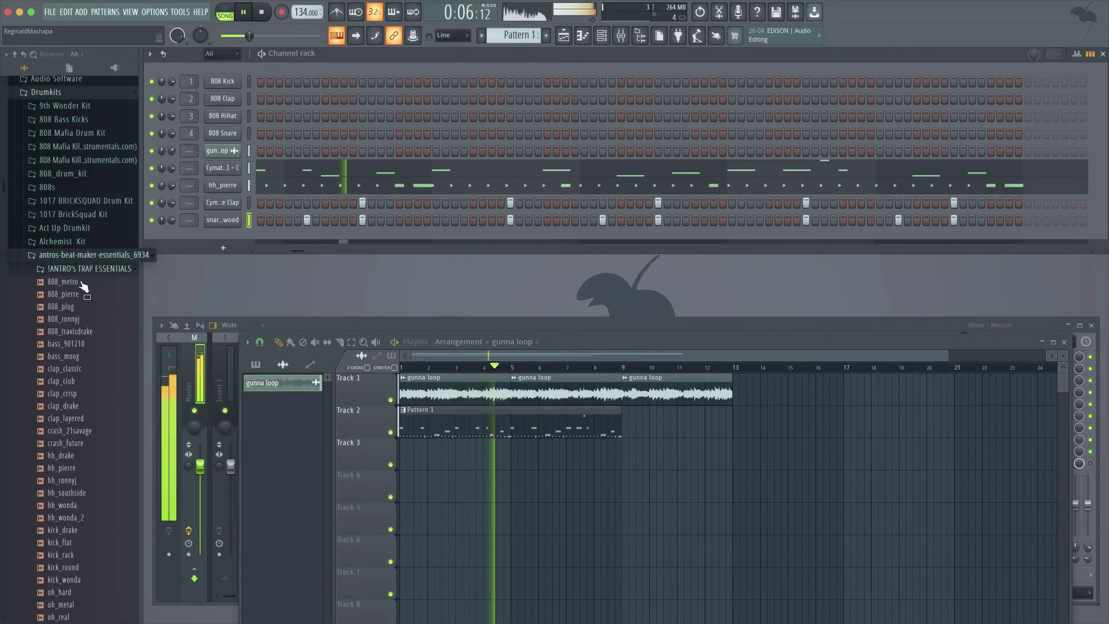
left_click(83, 254)
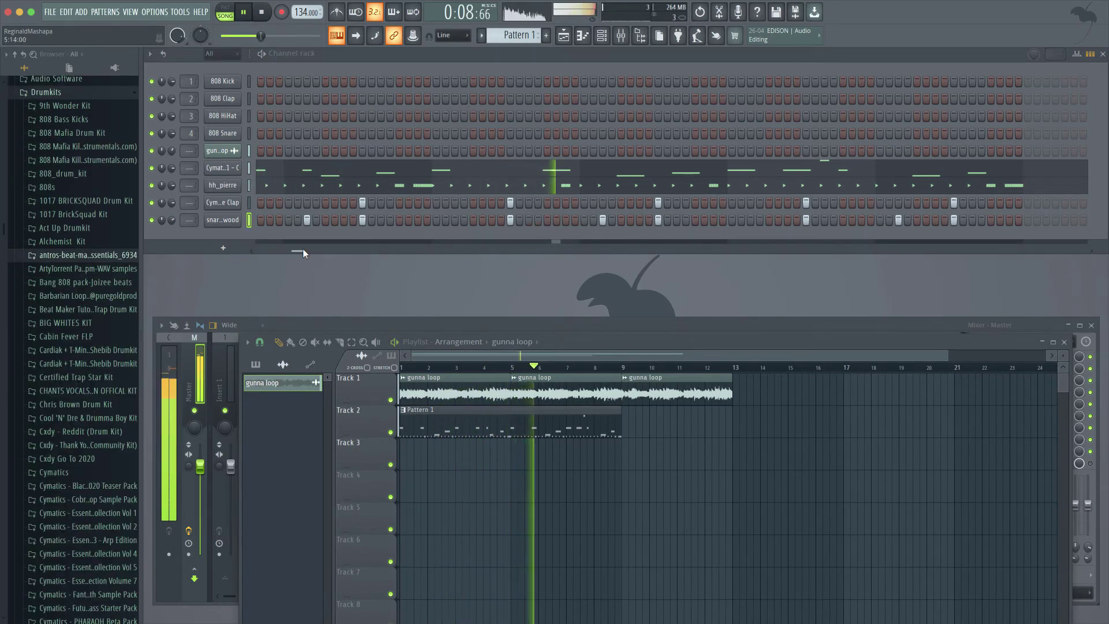
key("space")
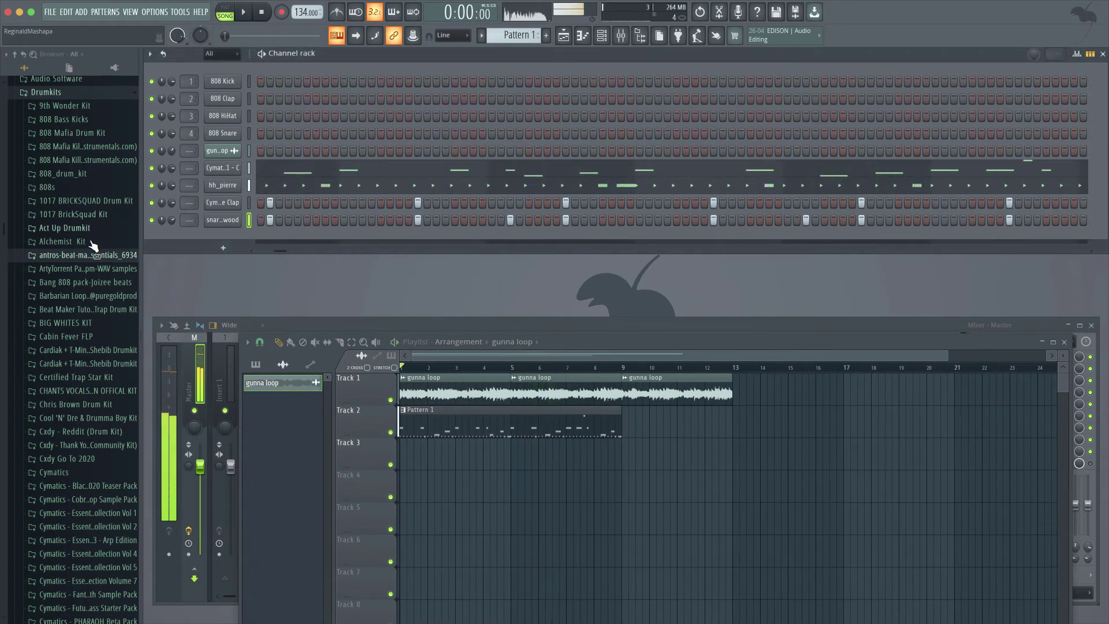
- Add Kick 3 from the Beat Maker Tutorials - FREE Trap Drum Kit as a new channel and paste the Cymatics 808's notes into it
left_click(83, 309)
left_click_drag(74, 351, 230, 237)
right_click(234, 170)
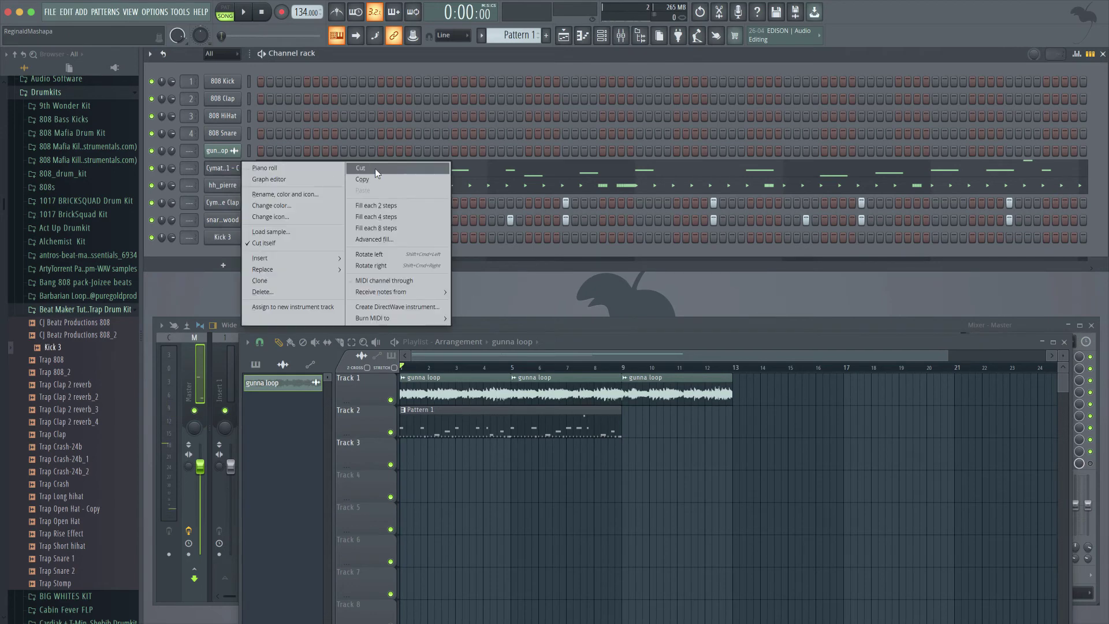
left_click(373, 178)
right_click(234, 237)
left_click(354, 259)
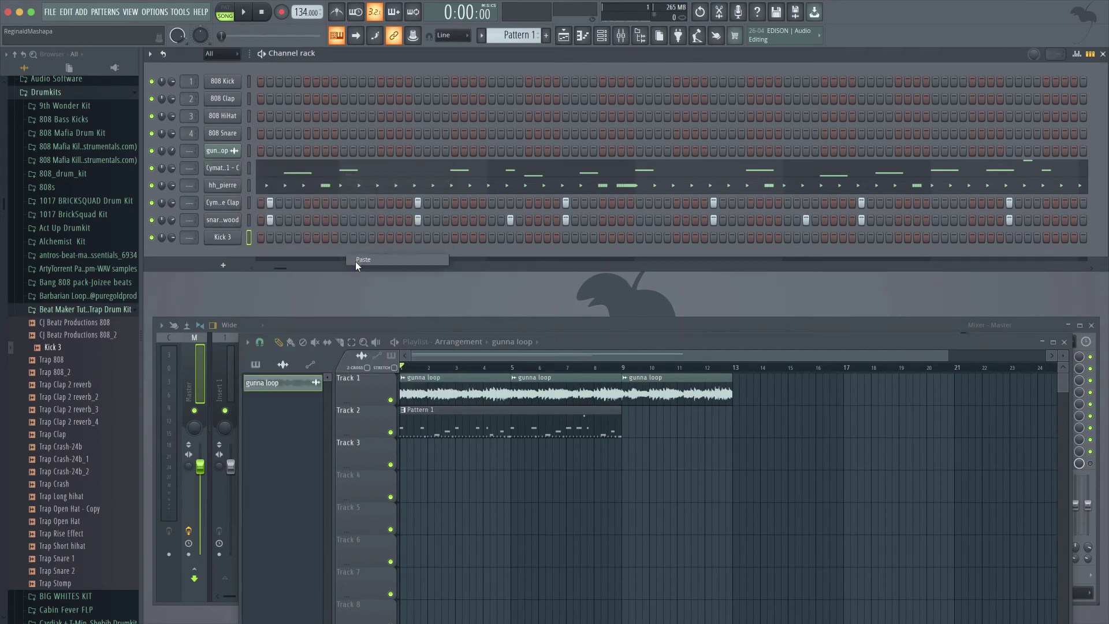
- Move all the Kick 3 notes to C5 in the piano roll and play the beat to check the kick
left_click(361, 239)
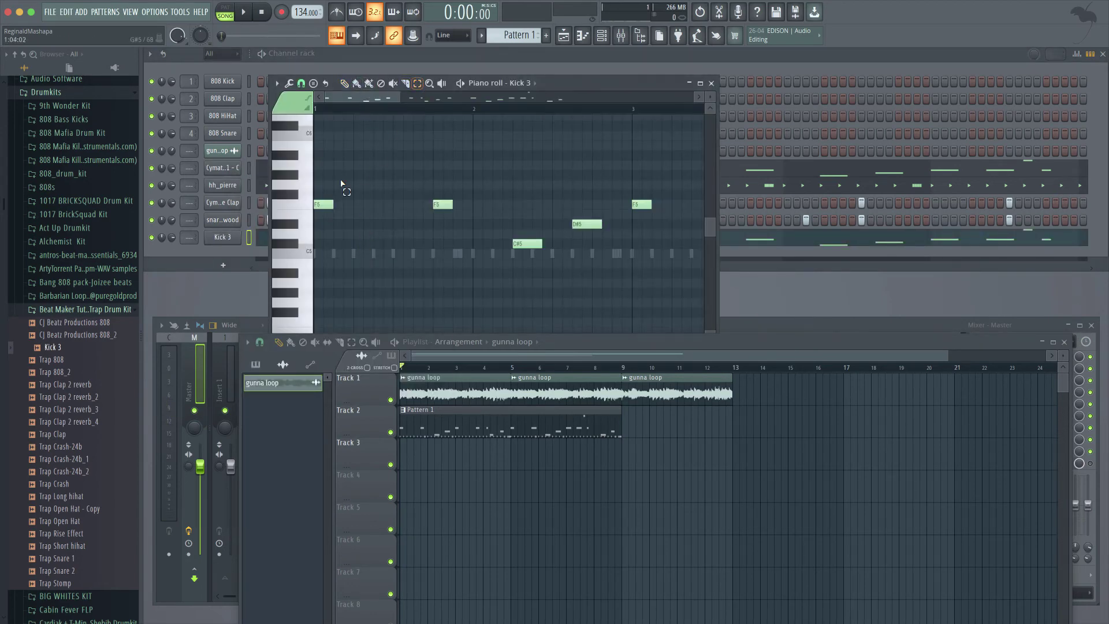
left_click(297, 204)
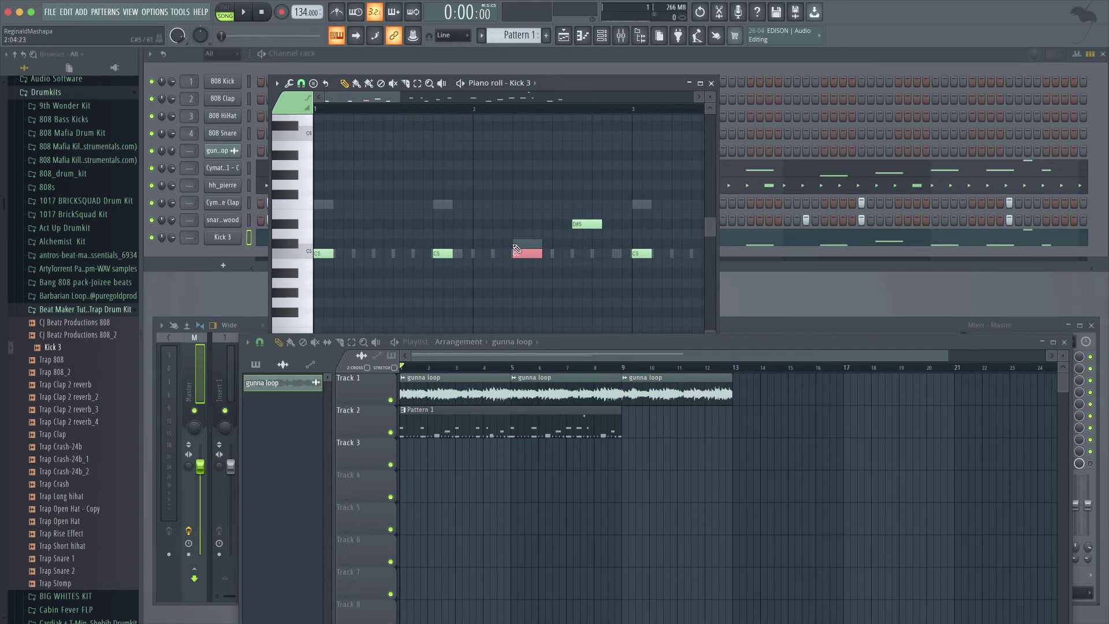
left_click(306, 224)
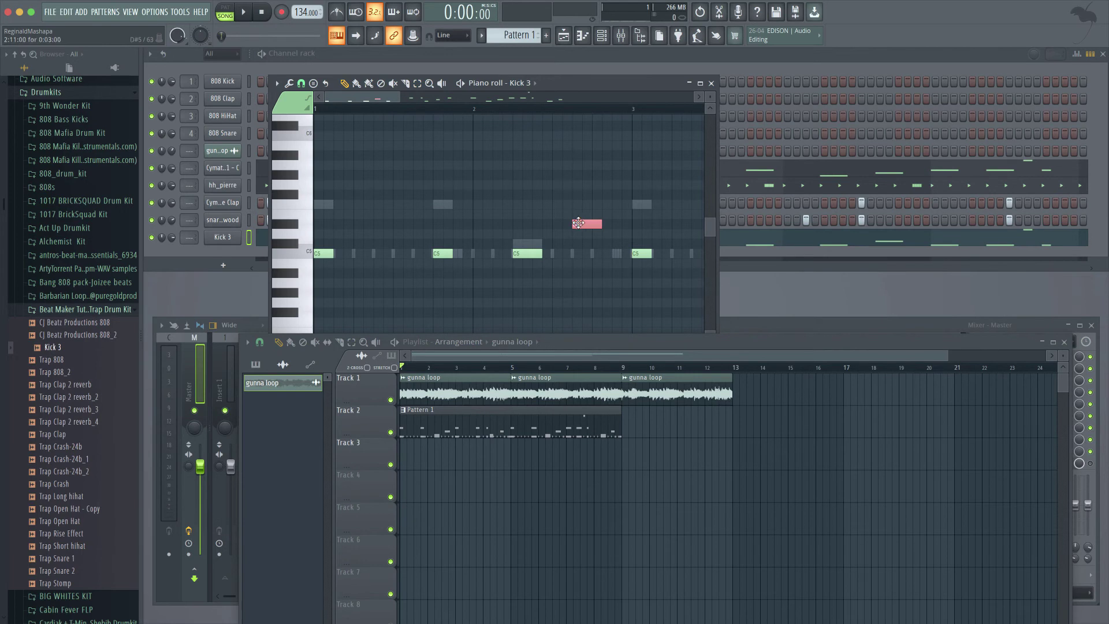
key("space")
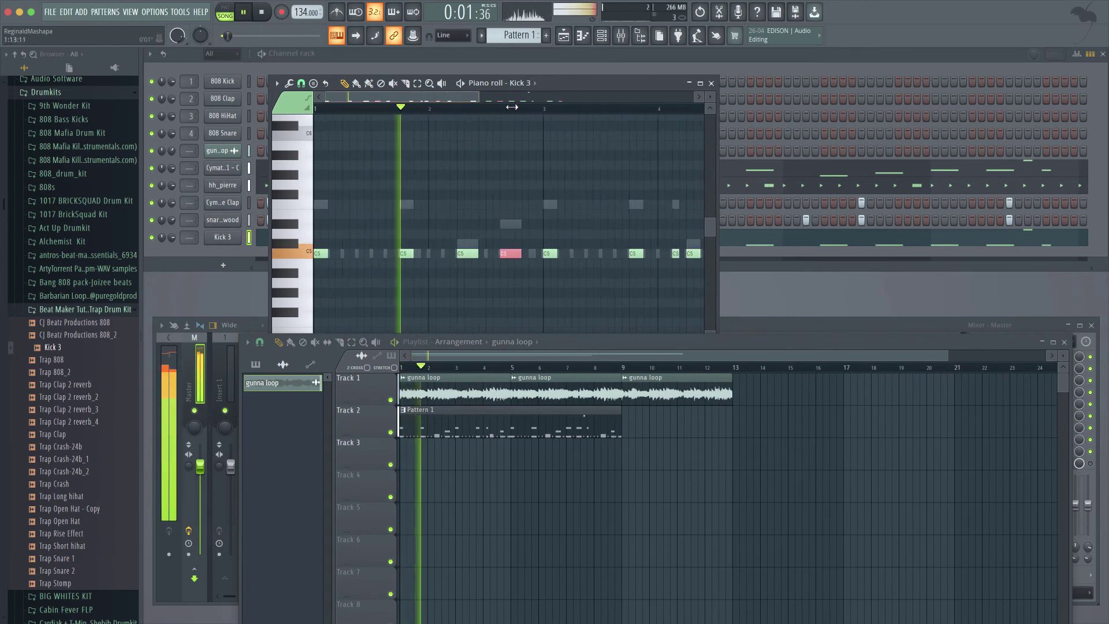
left_click(711, 82)
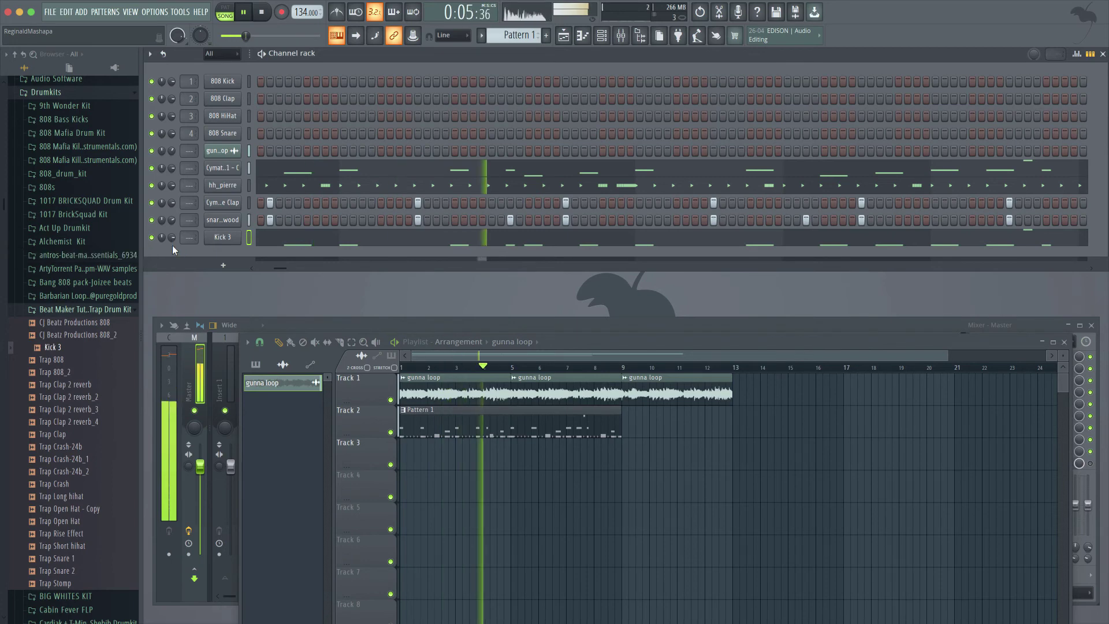
key("space")
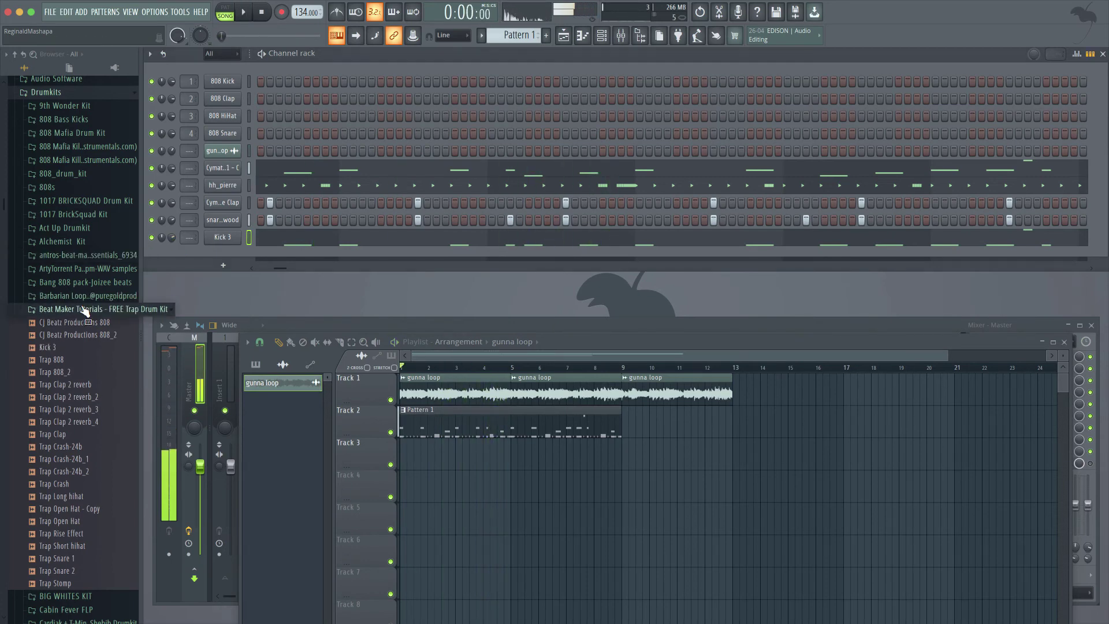
- Add crash (oogie) from the Cxdy Go To 2020 kit's Cymbals folder as a new channel and place a hit on the pattern's first step
left_click(77, 310)
left_click(78, 310)
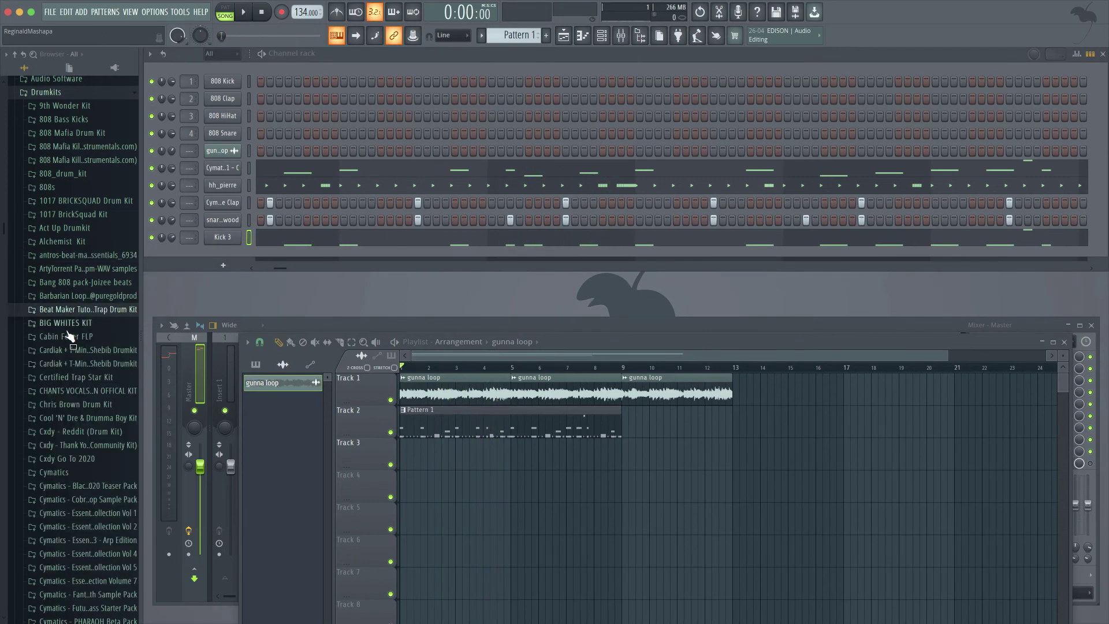
left_click(77, 311)
left_click(66, 458)
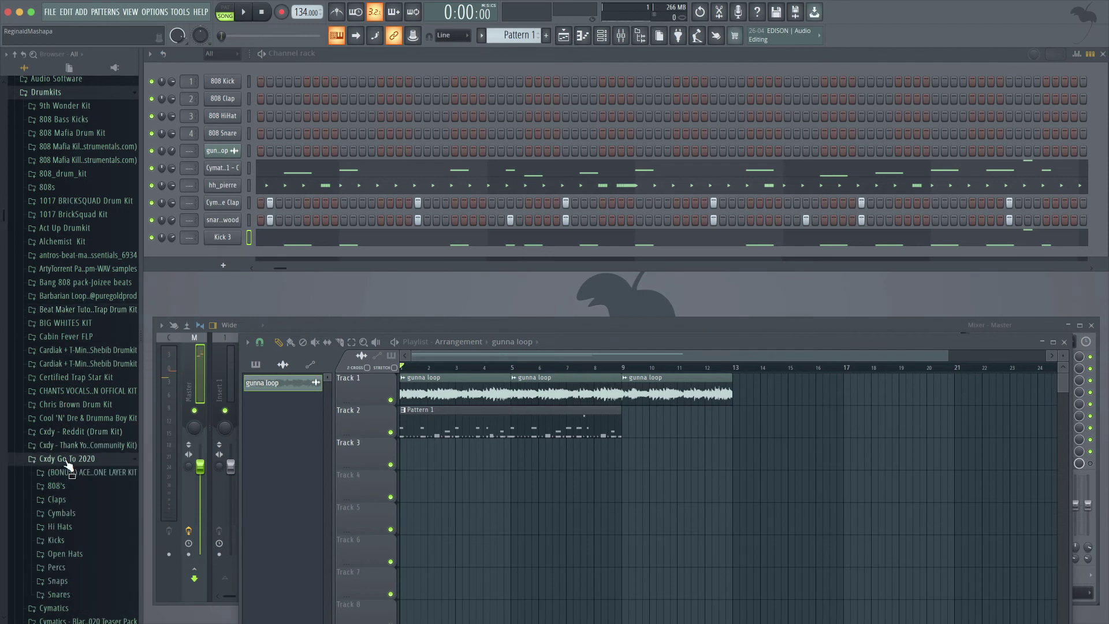
left_click(71, 512)
left_click(75, 540)
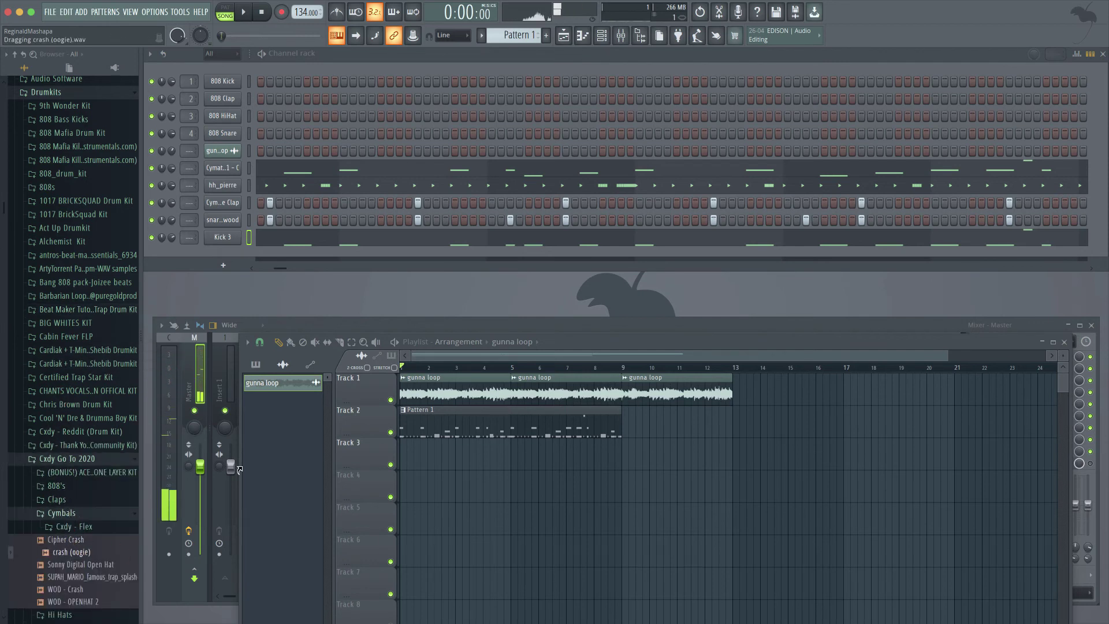
left_click_drag(235, 266, 231, 258)
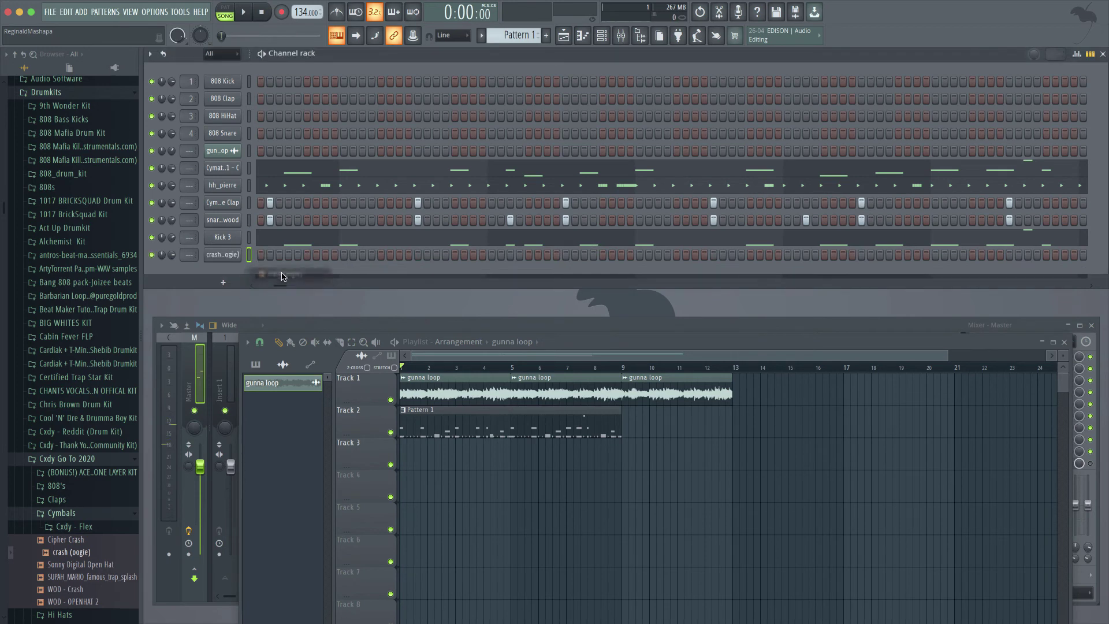
left_click_drag(290, 289, 230, 290)
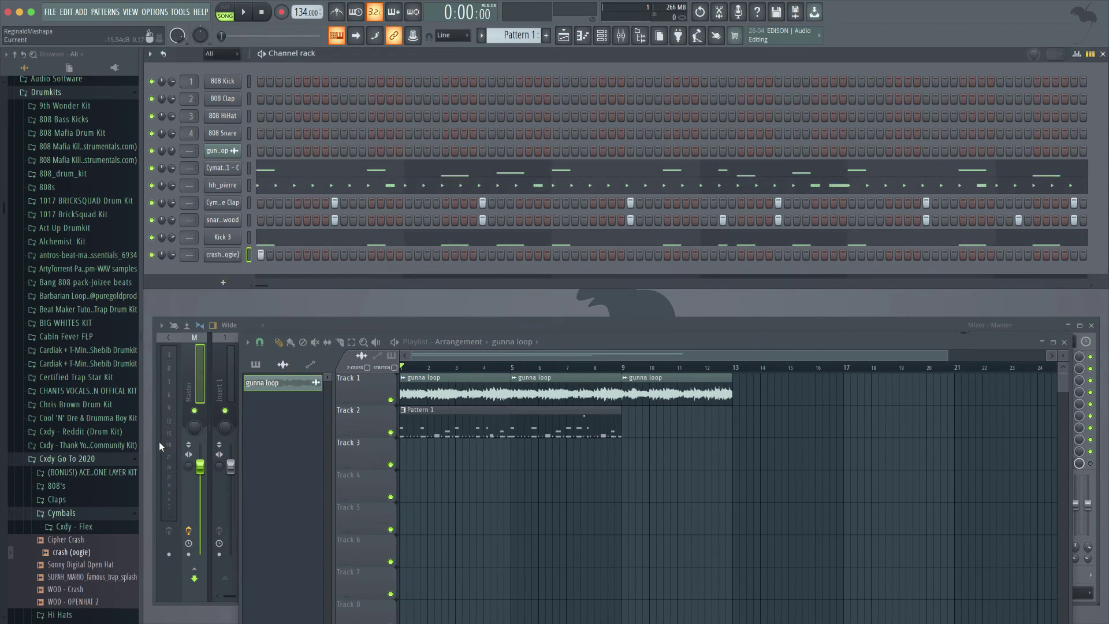
- Add Freddie Gibbs - The Cave Rim from the Cxdy Go To 2020 kit's Percs folder as a new channel
left_click(76, 519)
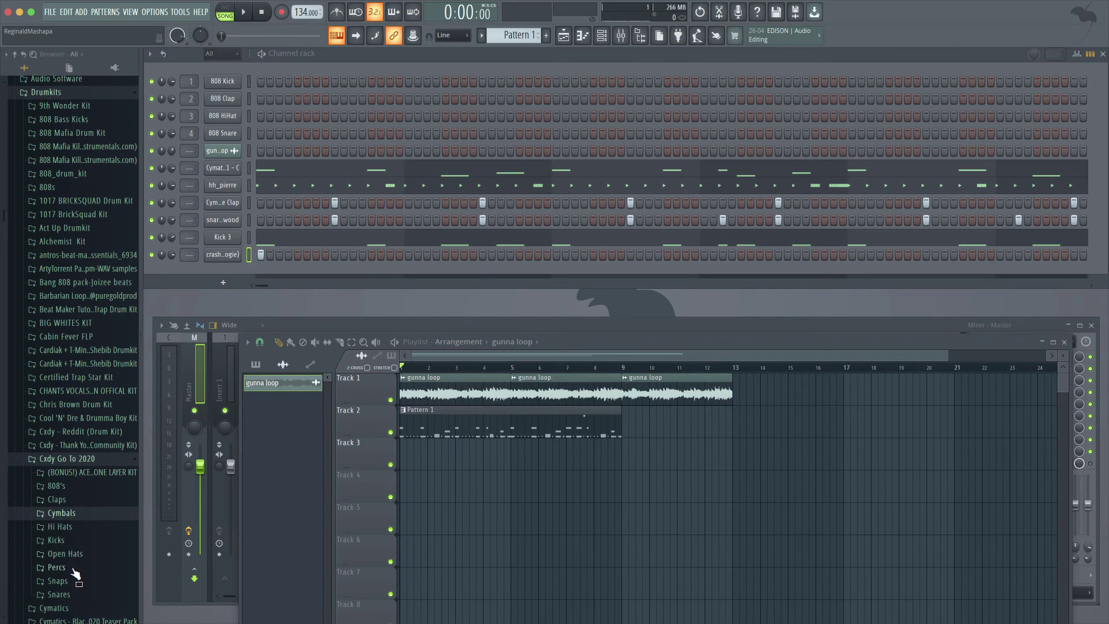
left_click(73, 569)
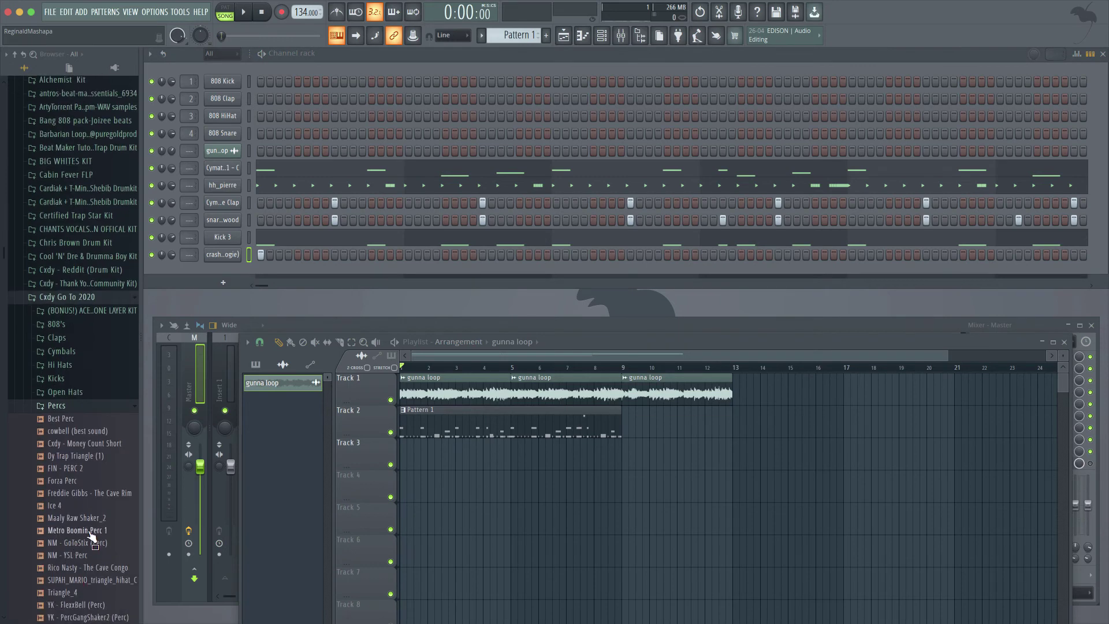
left_click(79, 492)
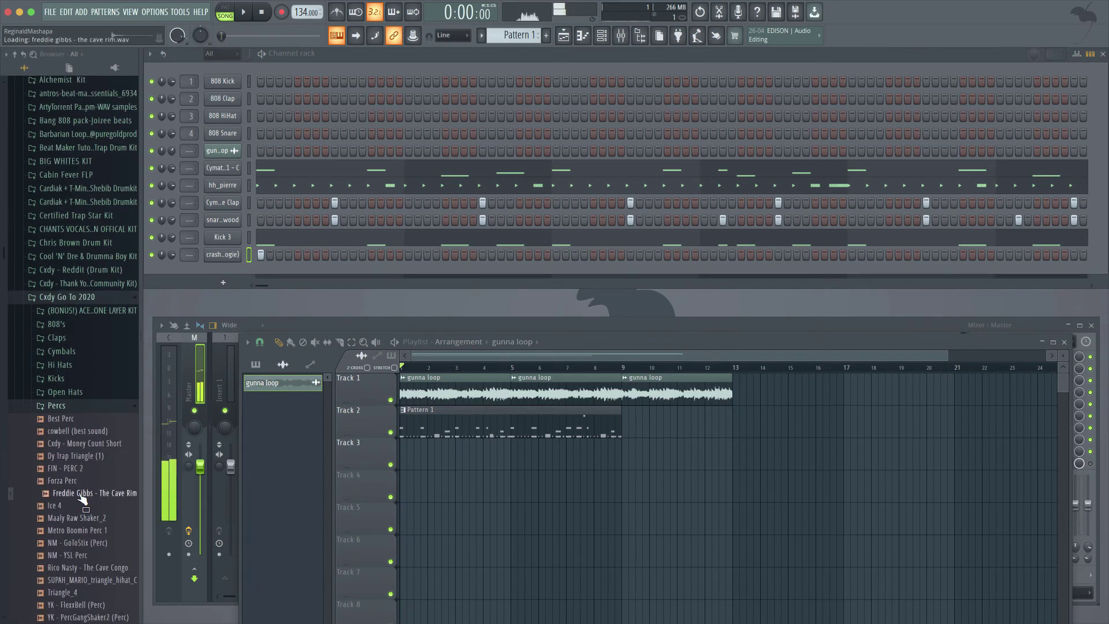
left_click_drag(220, 300, 234, 271)
- With the beat playing, place rim hits on step 15 of bar 1, steps 3 and 15 of bar 2, and step 3 of bar 5
key("space")
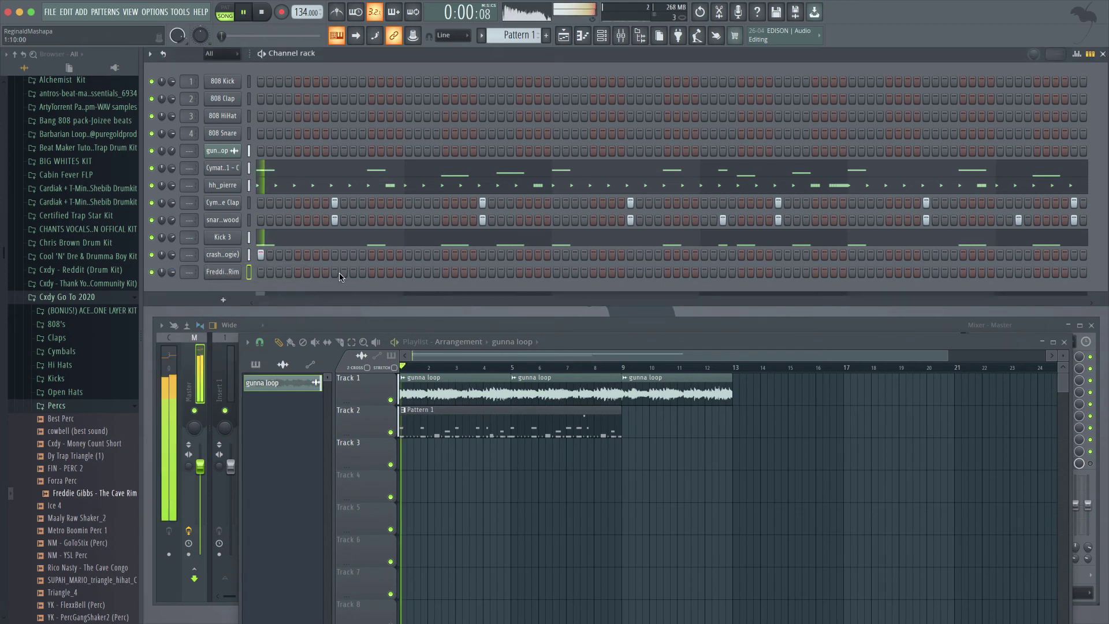
left_click(390, 272)
left_click(427, 272)
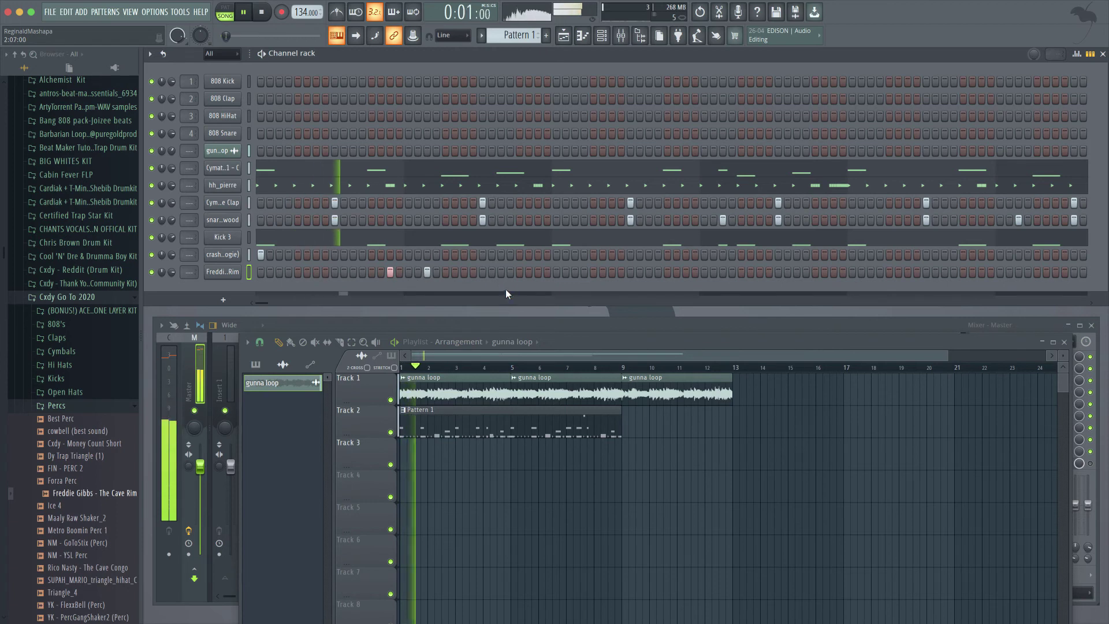
left_click(538, 272)
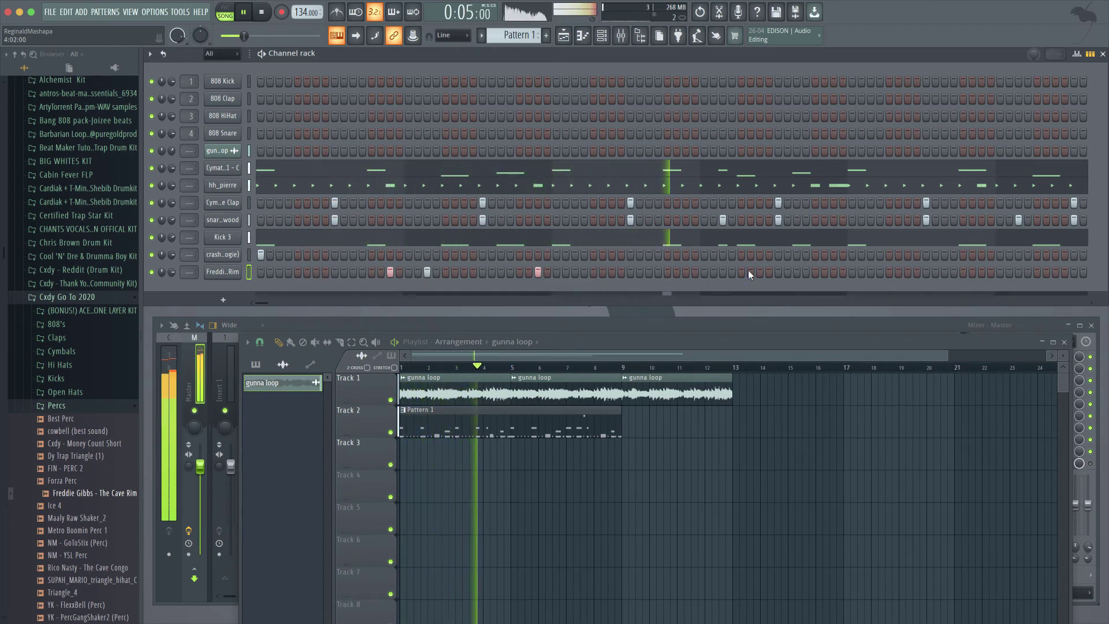
left_click(870, 272)
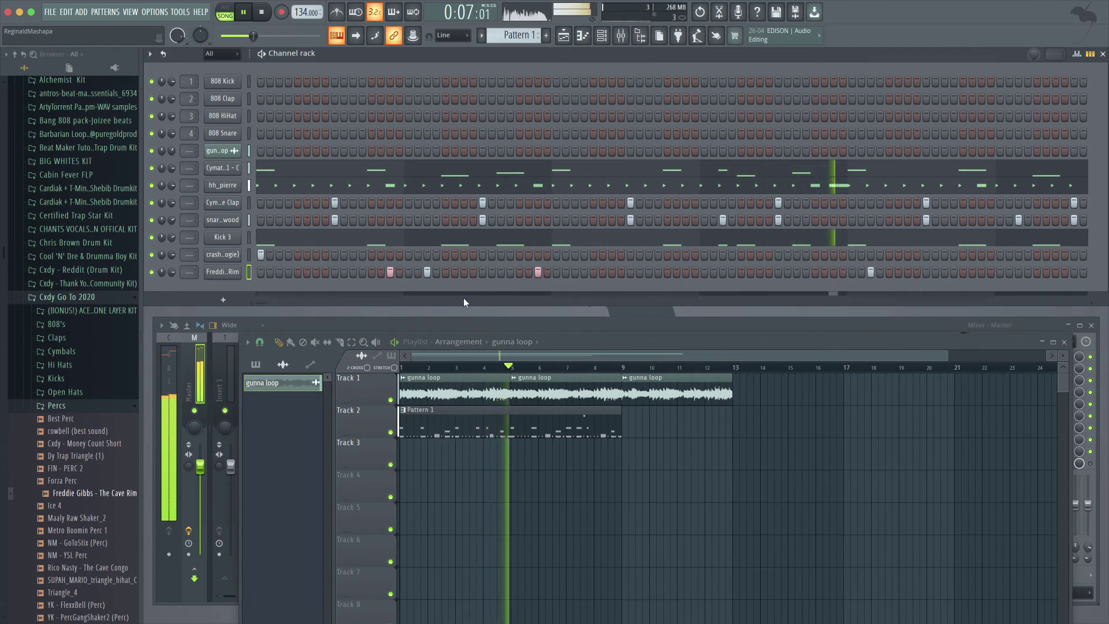
- Add rim hits on step 15 of bar 5, steps 3 and 15 of bar 6, and step 3 of bar 8
left_click(677, 273)
left_click(714, 272)
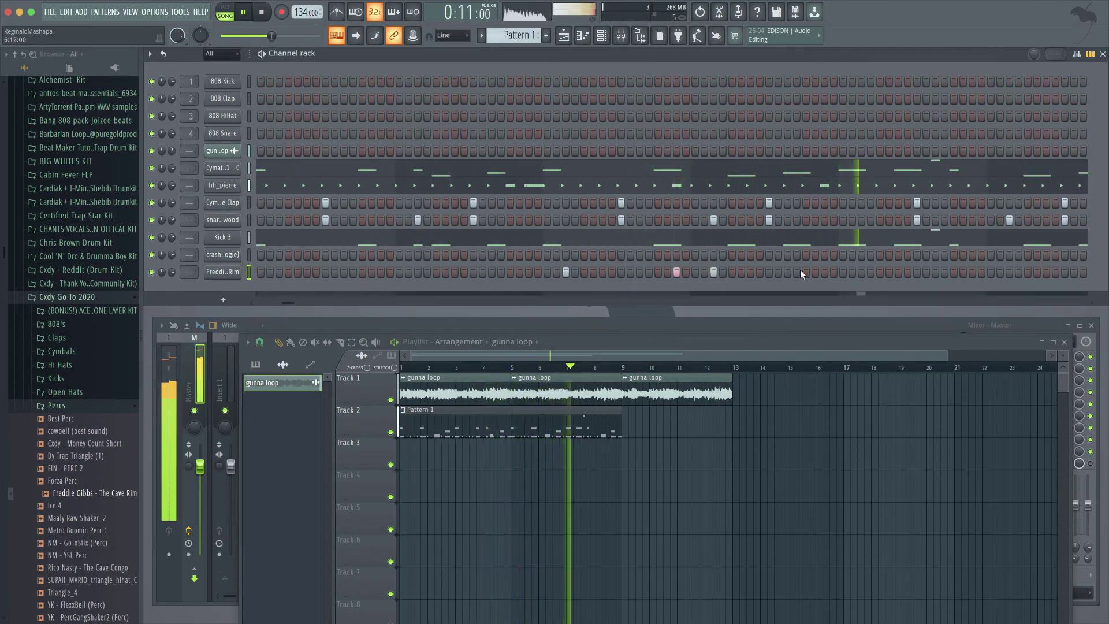
left_click(824, 272)
left_click(1009, 272)
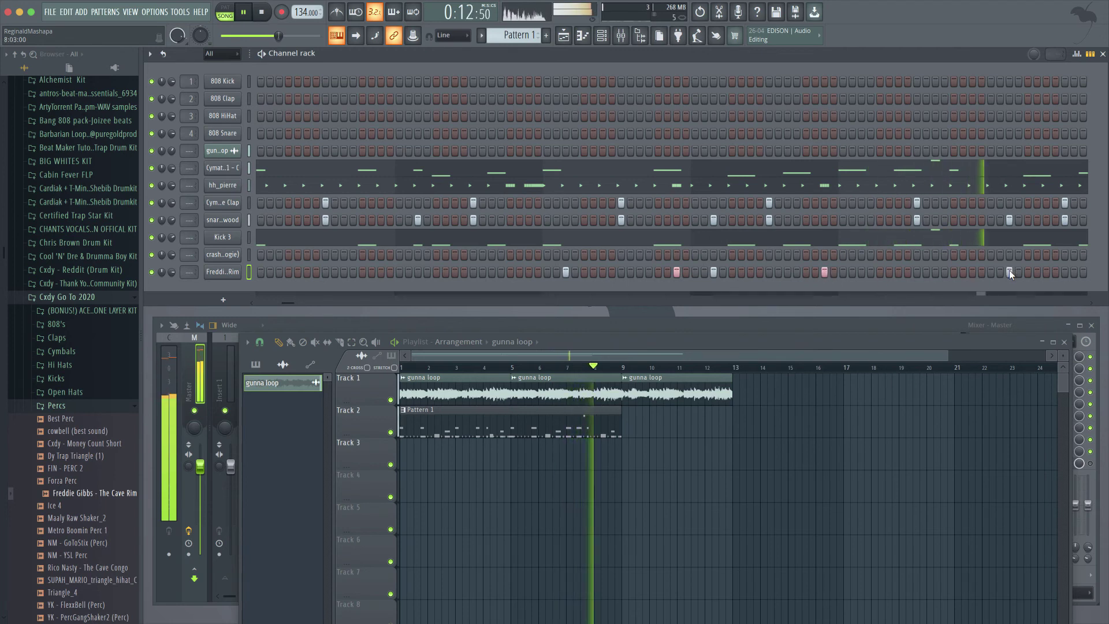
- Fill out the rim pattern at the end with hits on steps 7, 9 and 11 of bar 8
left_click(1073, 272)
left_click(1074, 273)
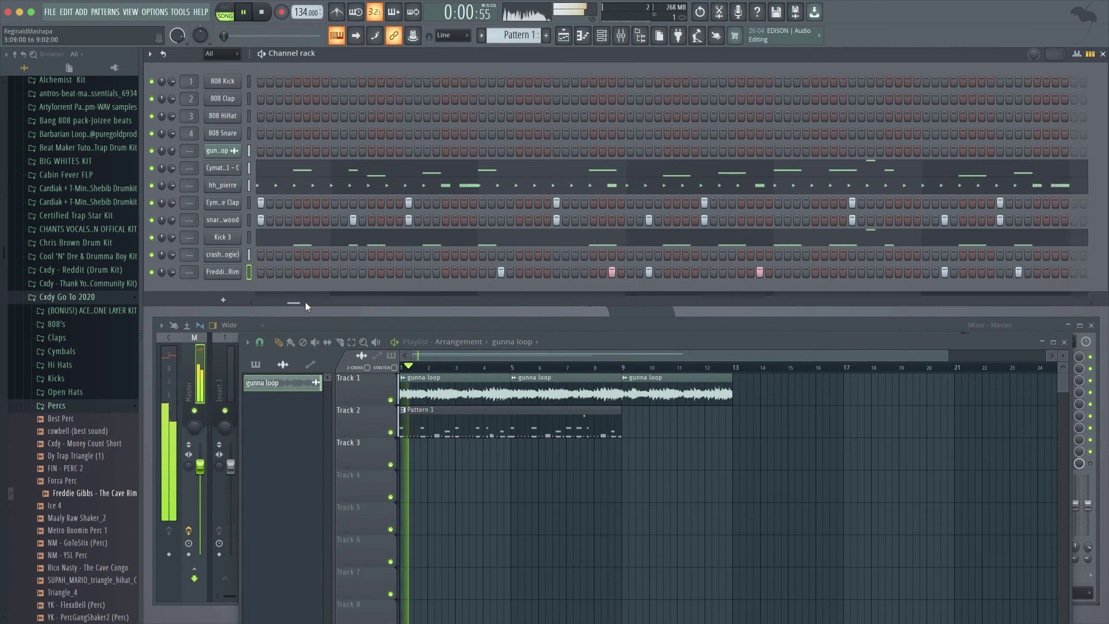
left_click_drag(305, 301, 434, 296)
left_click(667, 272)
left_click(685, 272)
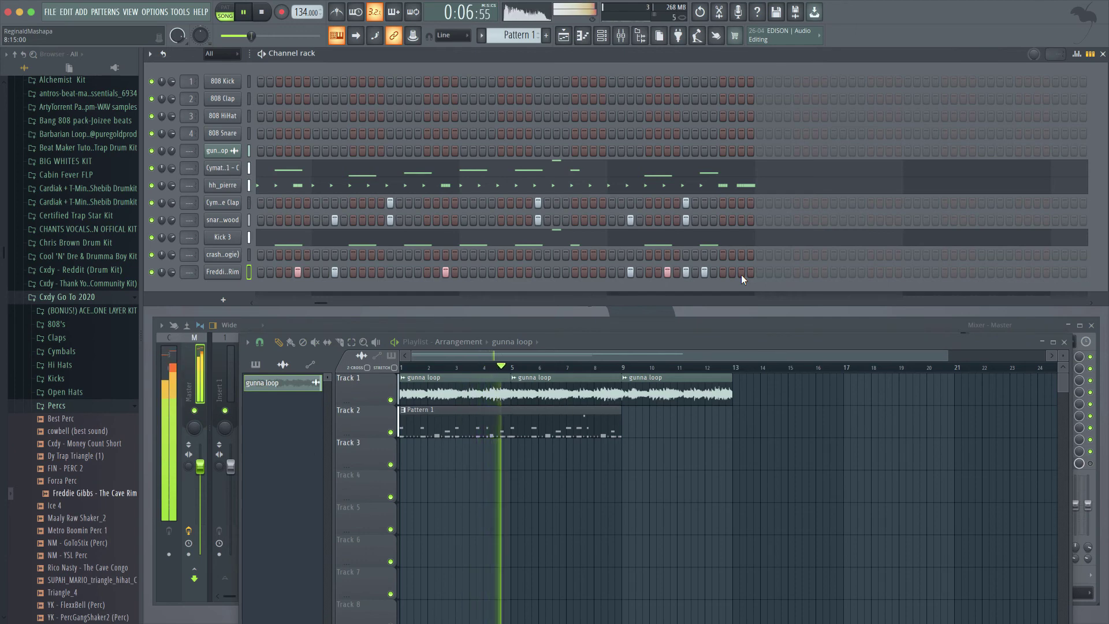
- Bring up the playlist and play the arrangement of the gunna loop with Pattern 1 and Pattern 2
left_click(130, 12)
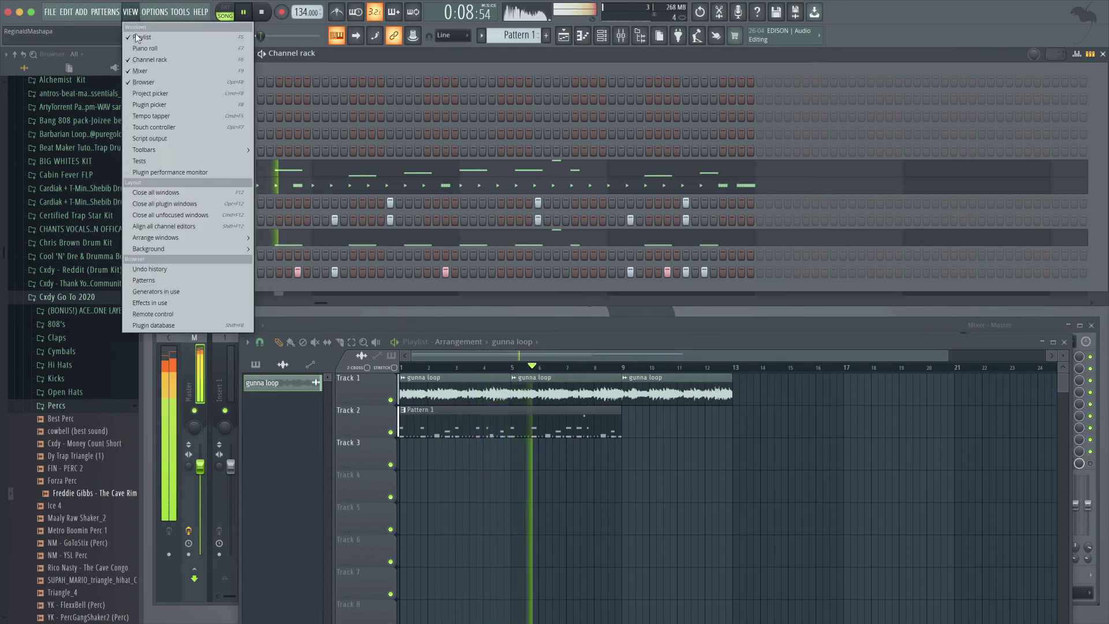
left_click(138, 37)
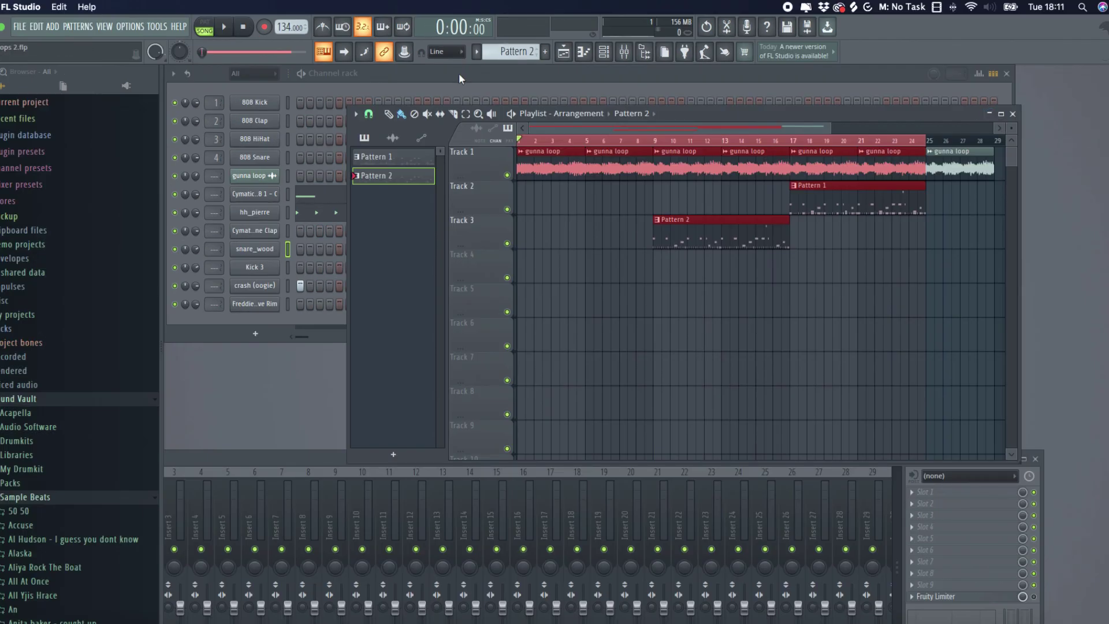
key("space")
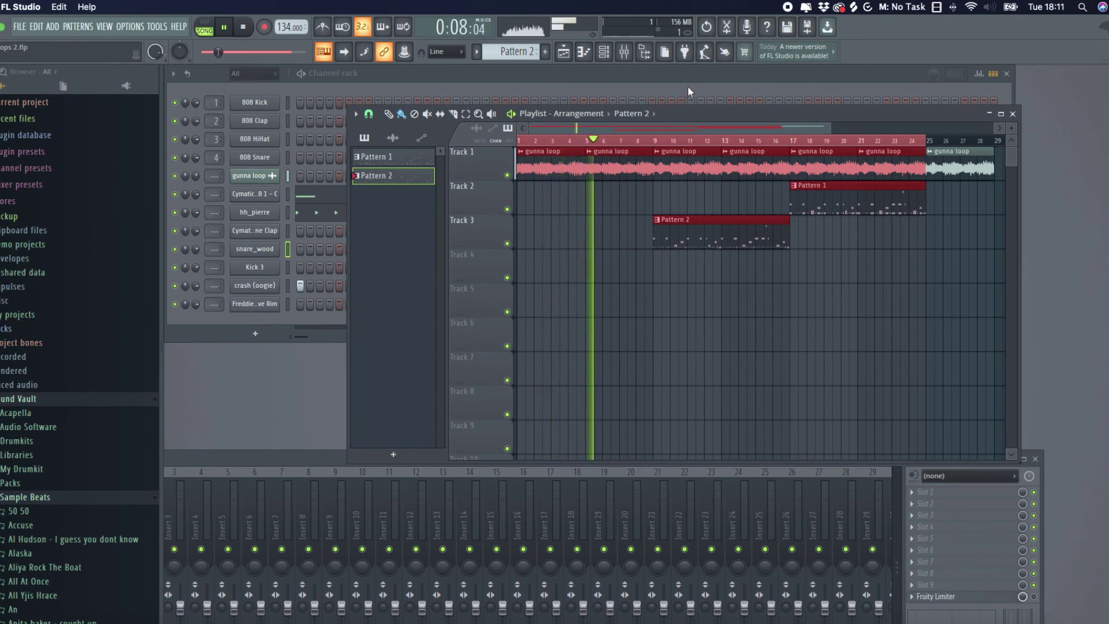
- Review Pattern 2's Cymatics - Cobra 808 and hh_pierre notes across all eight bars in the piano roll during playback
key("F4")
key("KP_Subtract")
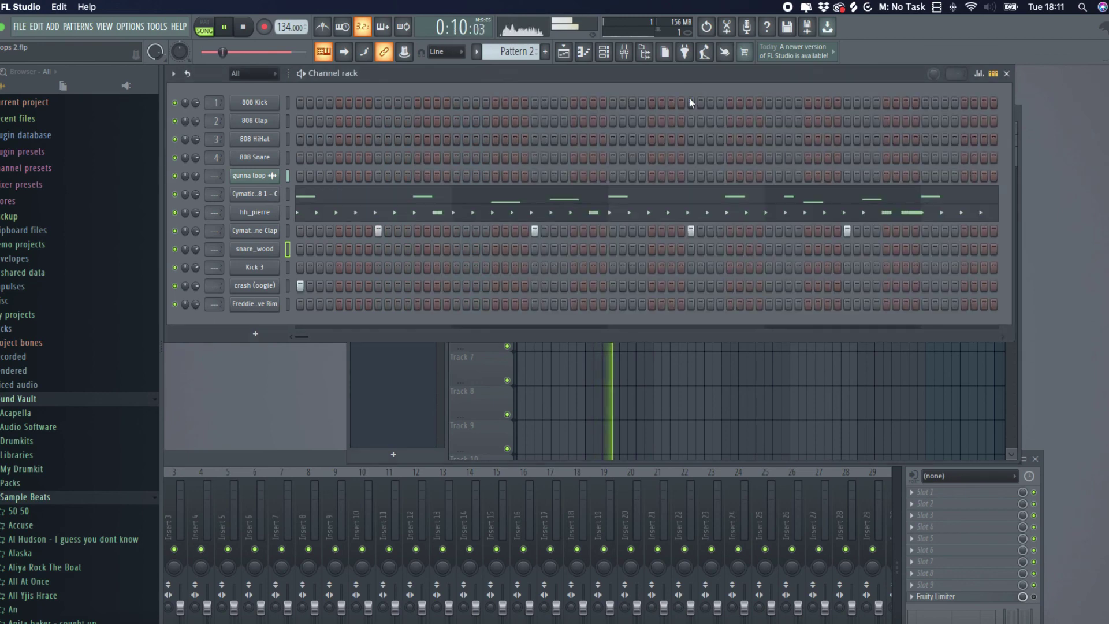
left_click(645, 199)
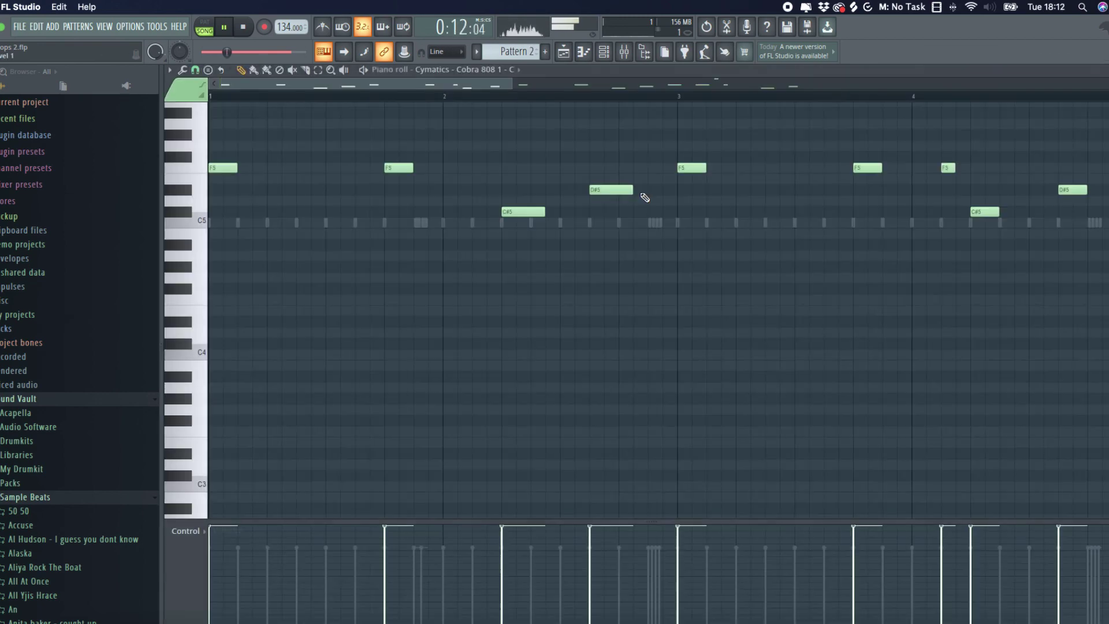
left_click_drag(512, 88, 947, 86)
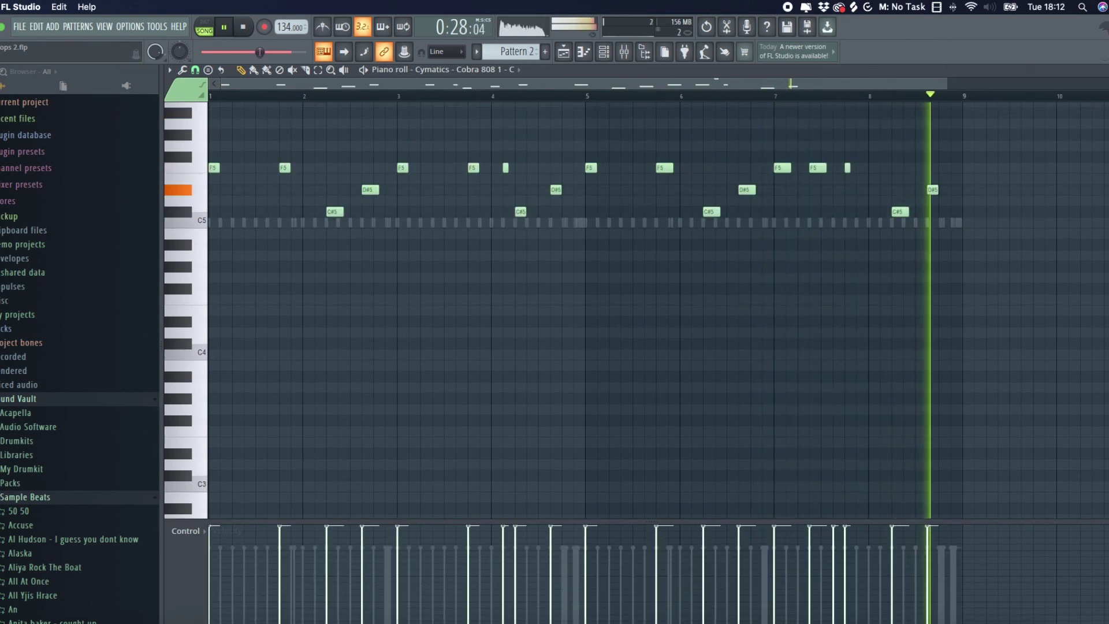
key("F7")
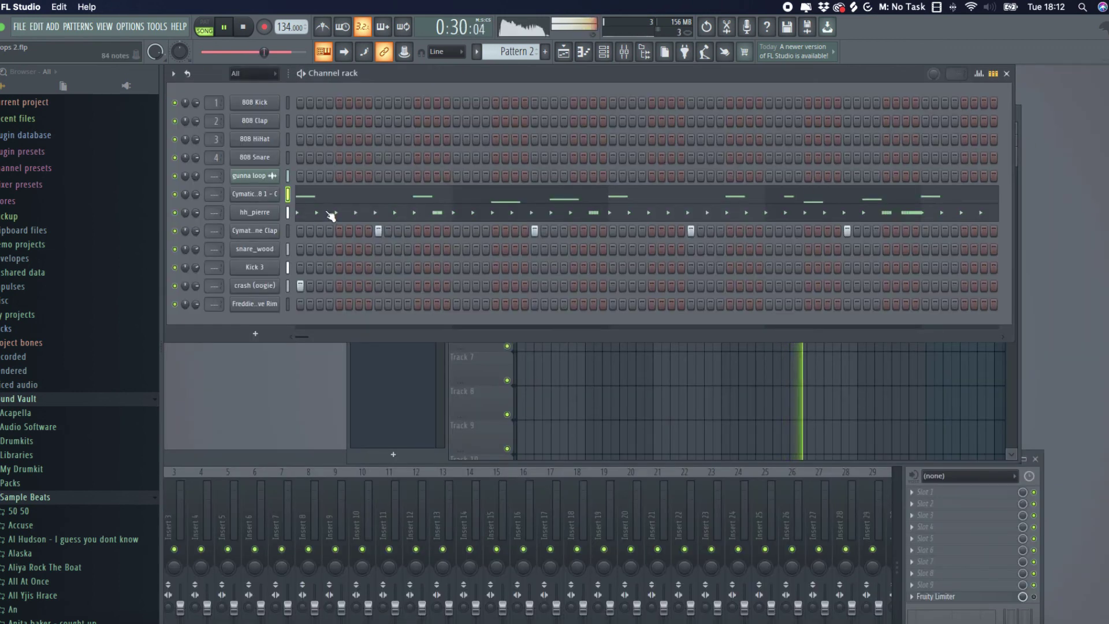
left_click(331, 215)
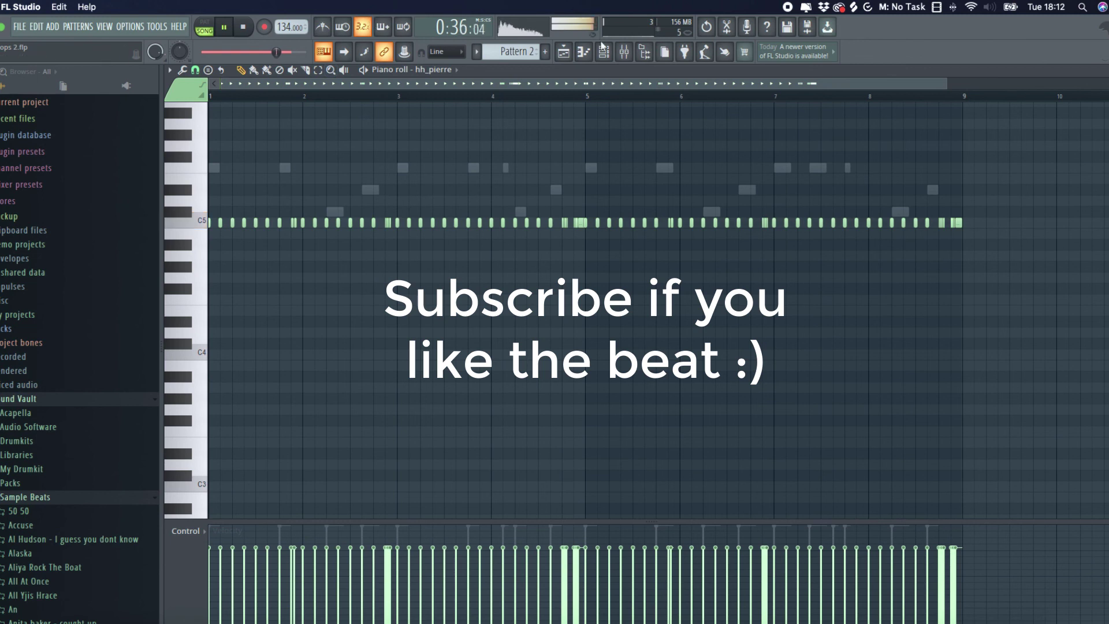
left_click(1090, 89)
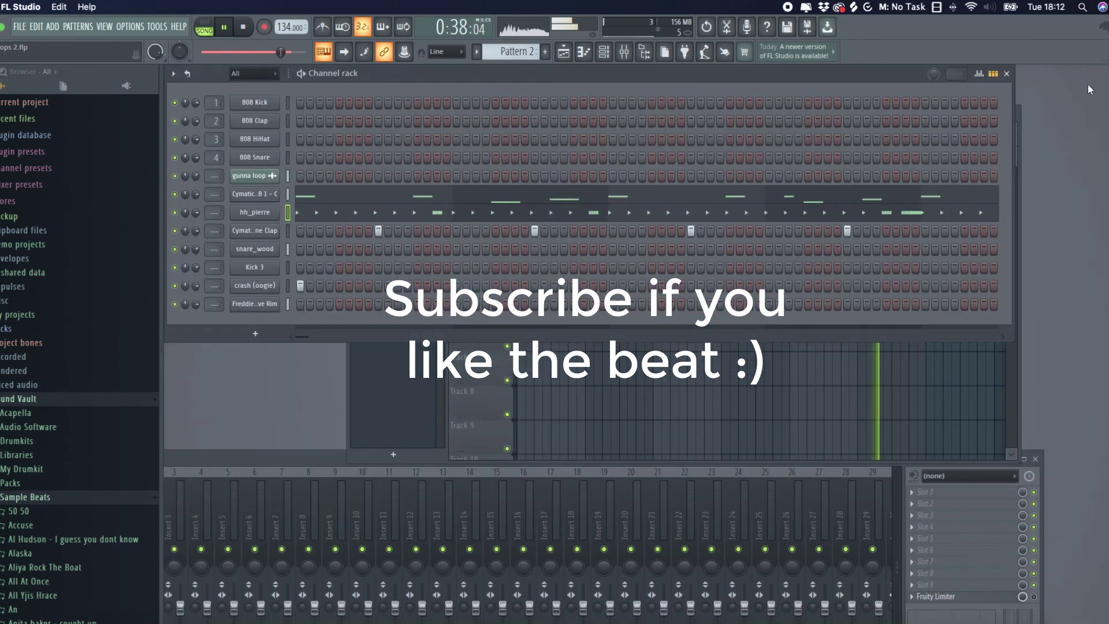